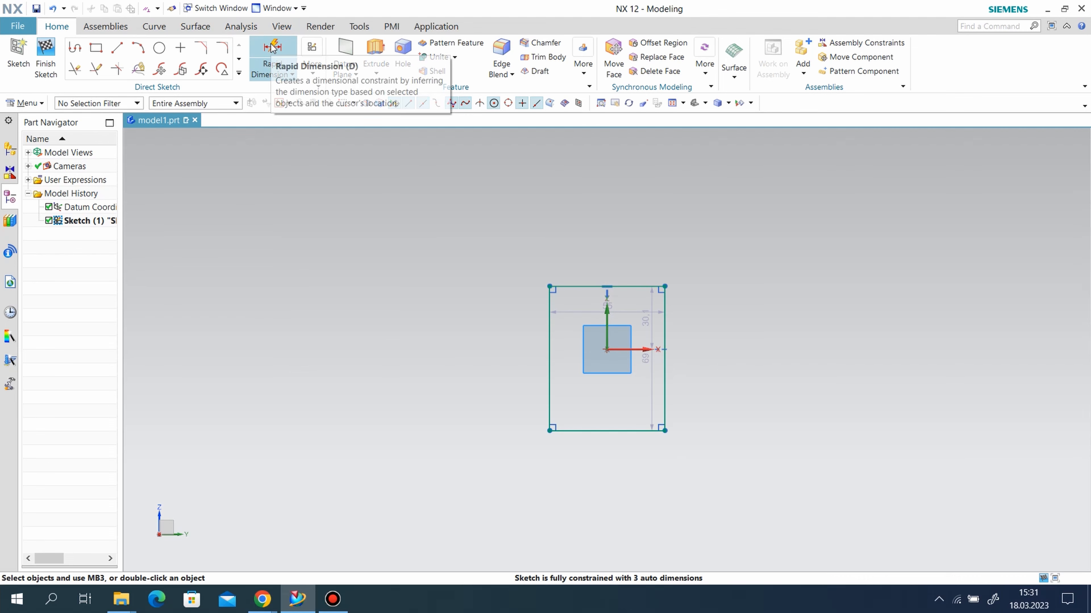
- Dimension the rectangle's width to 20 mm along its upper edge
left_click(280, 48)
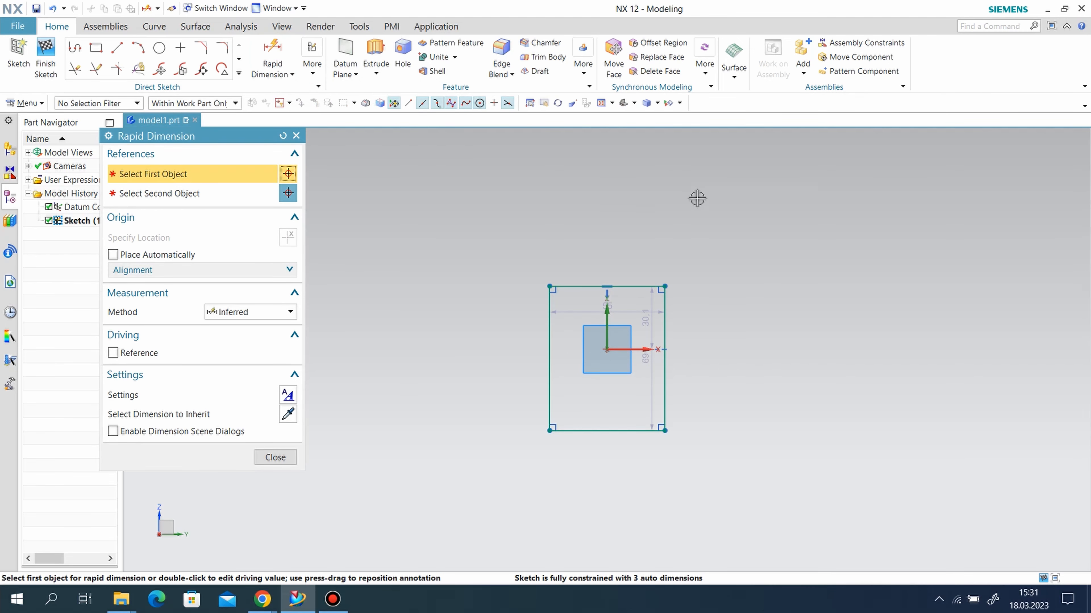
left_click(647, 280)
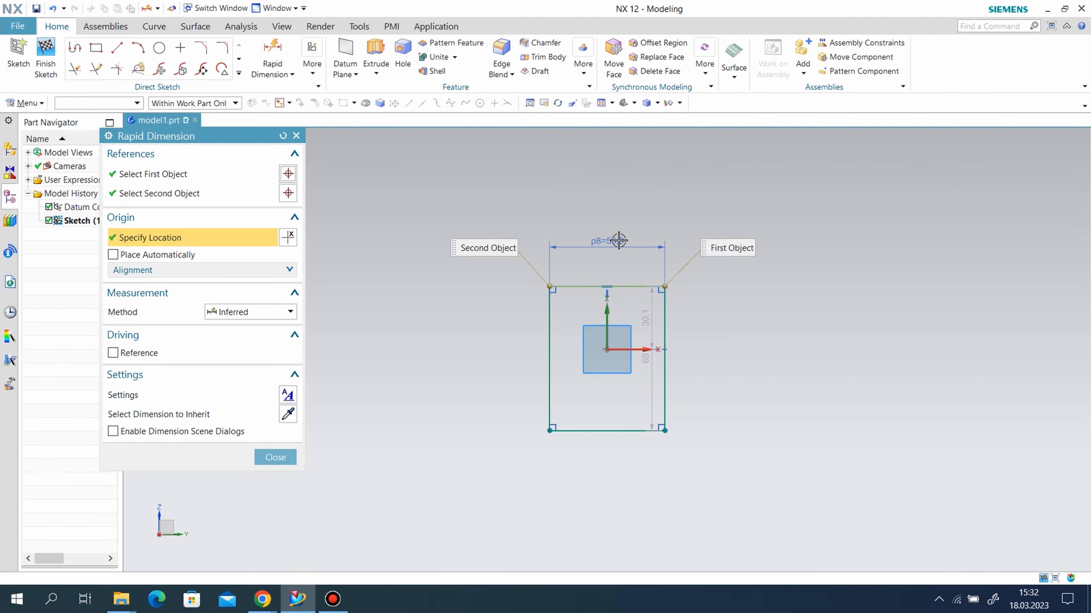
left_click(618, 240)
type("20")
key("Return")
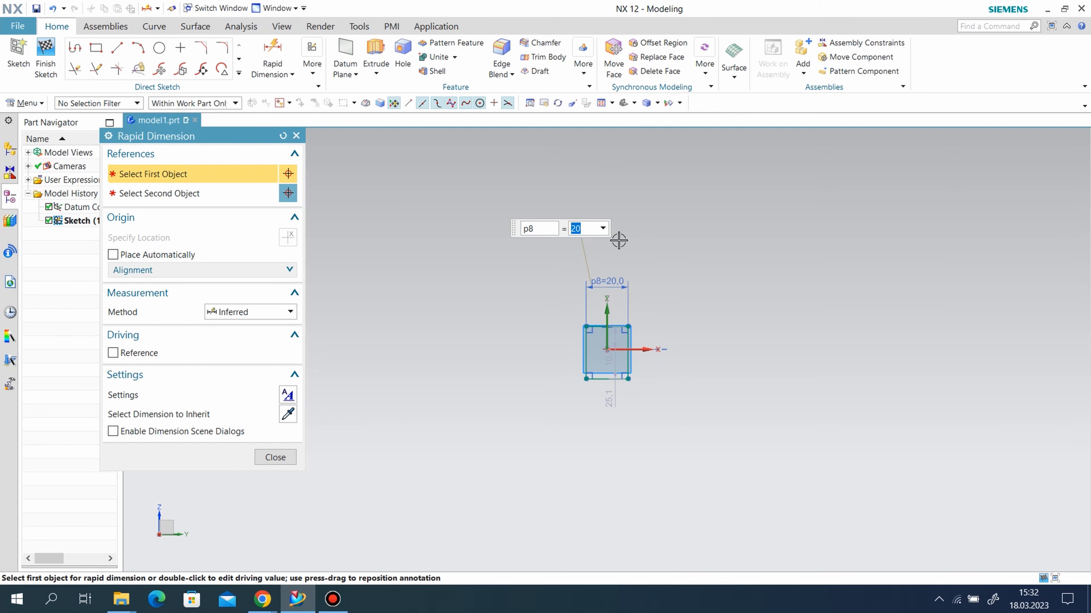
- Dimension the rectangle's height to 30 mm along its right edge and finish dimensioning
scroll(582, 353, "up", 2)
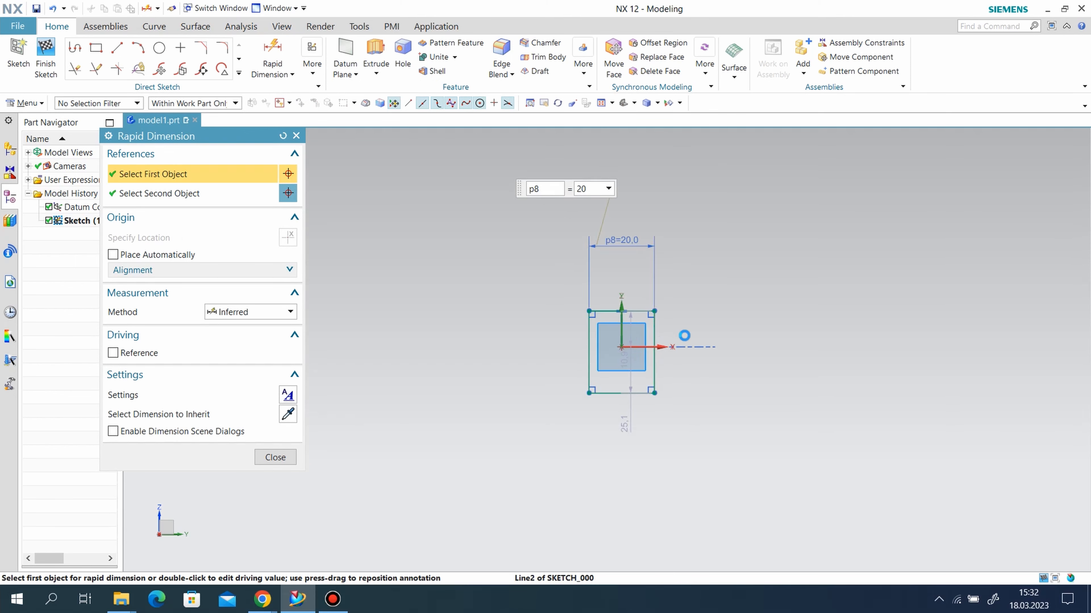
left_click(654, 346)
left_click(728, 339)
type("30")
key("Return")
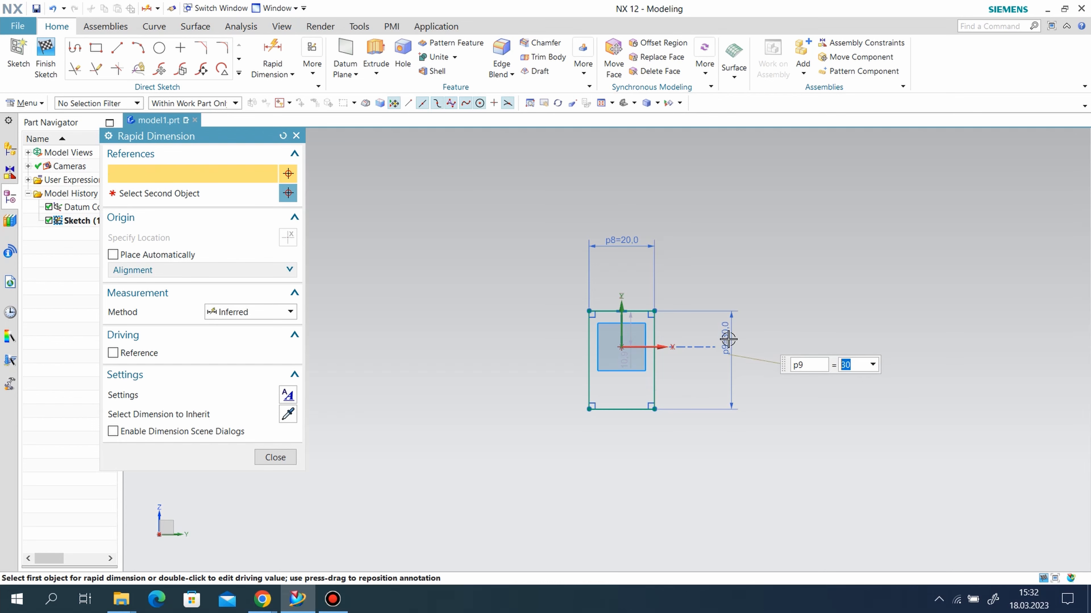
scroll(675, 350, "up", 2)
left_click(276, 457)
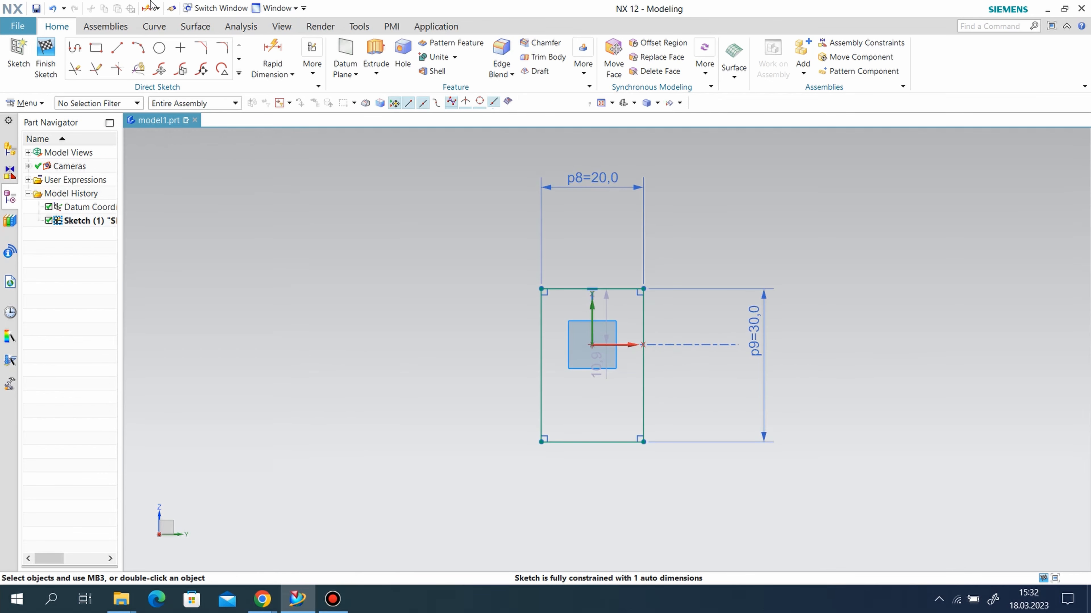
- Sketch a circle centred on the sketch origin and dimension its diameter to 10 mm
left_click(167, 50)
left_click(591, 345)
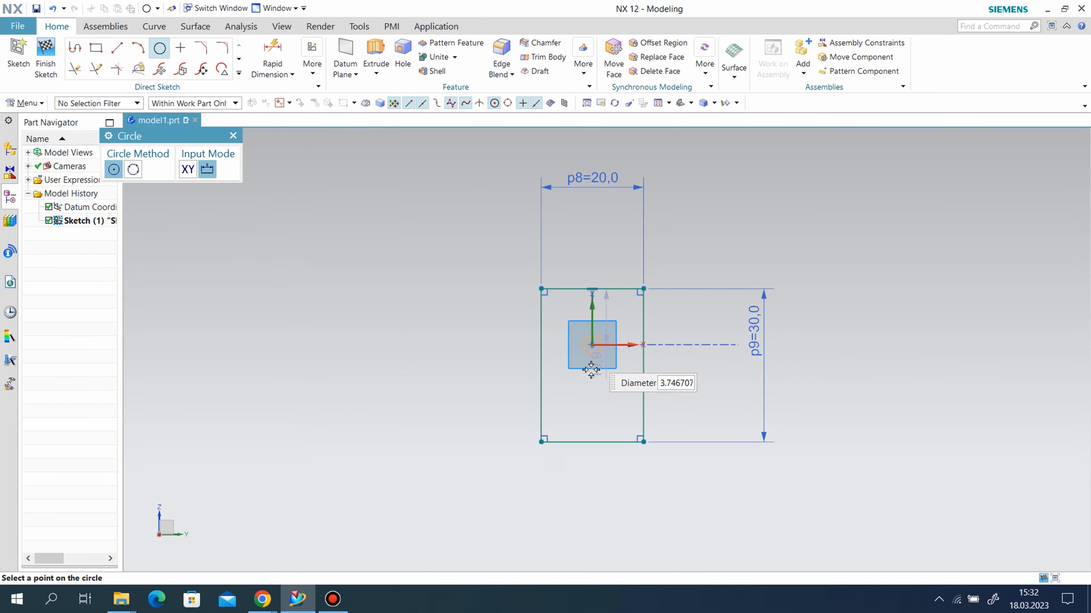
left_click(591, 376)
left_click(272, 56)
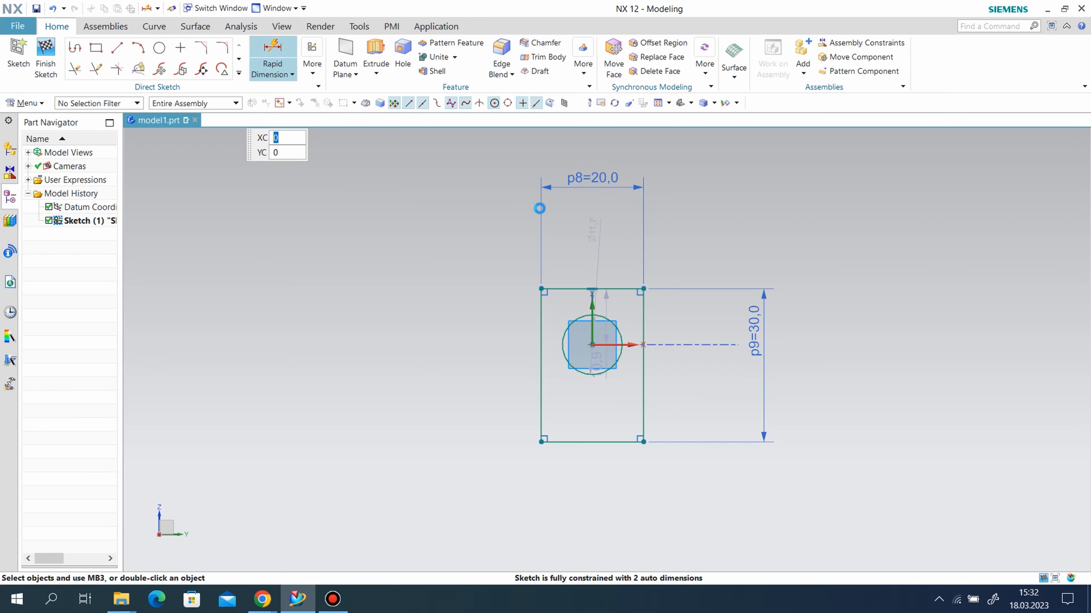
left_click(622, 334)
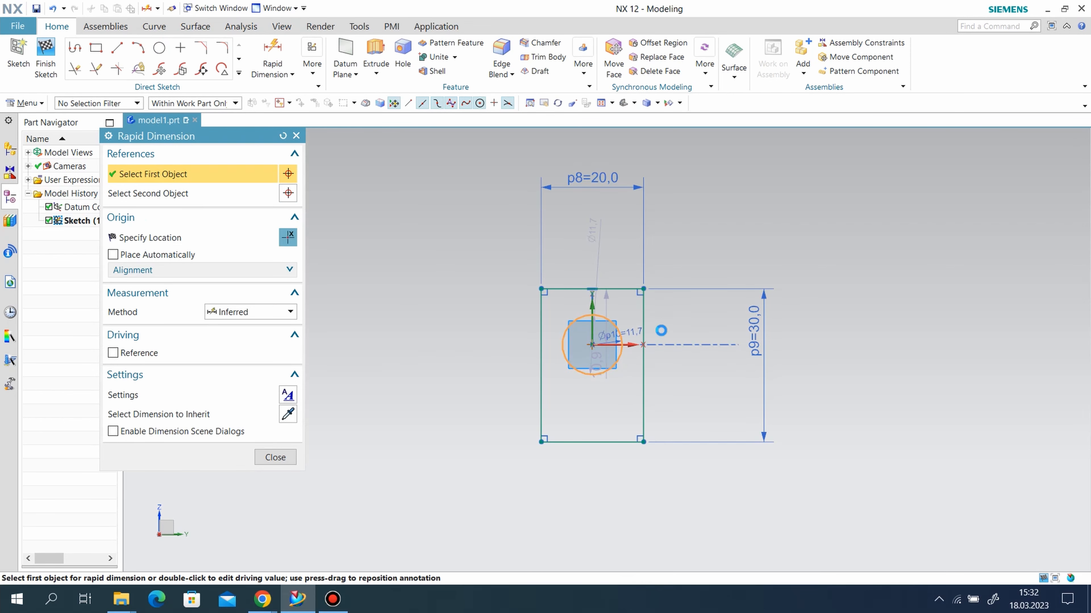
left_click(681, 325)
type("10")
key("Return")
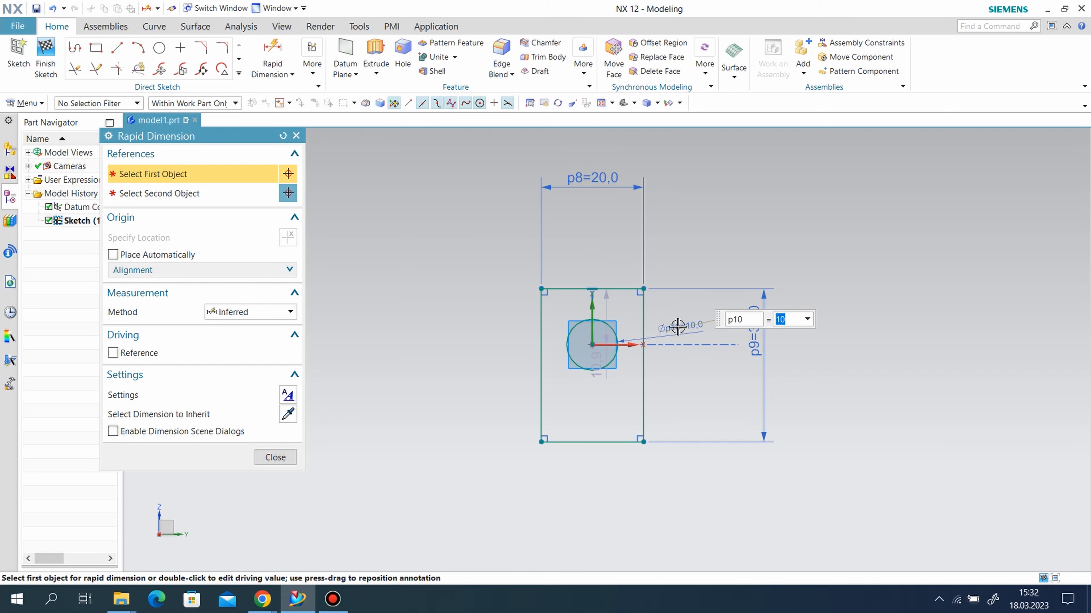
left_click(596, 344)
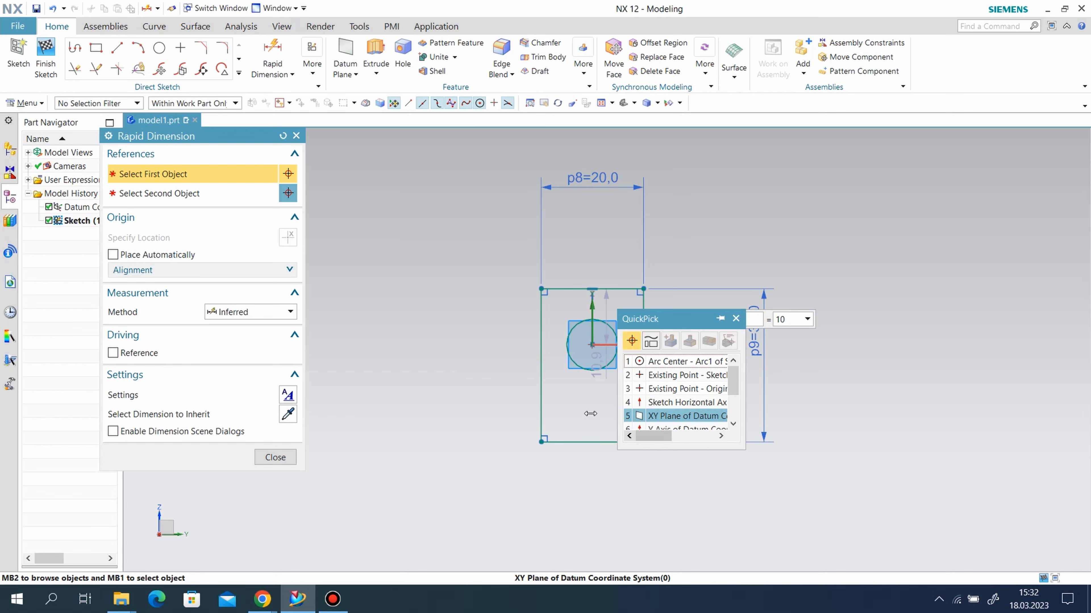
left_click(687, 361)
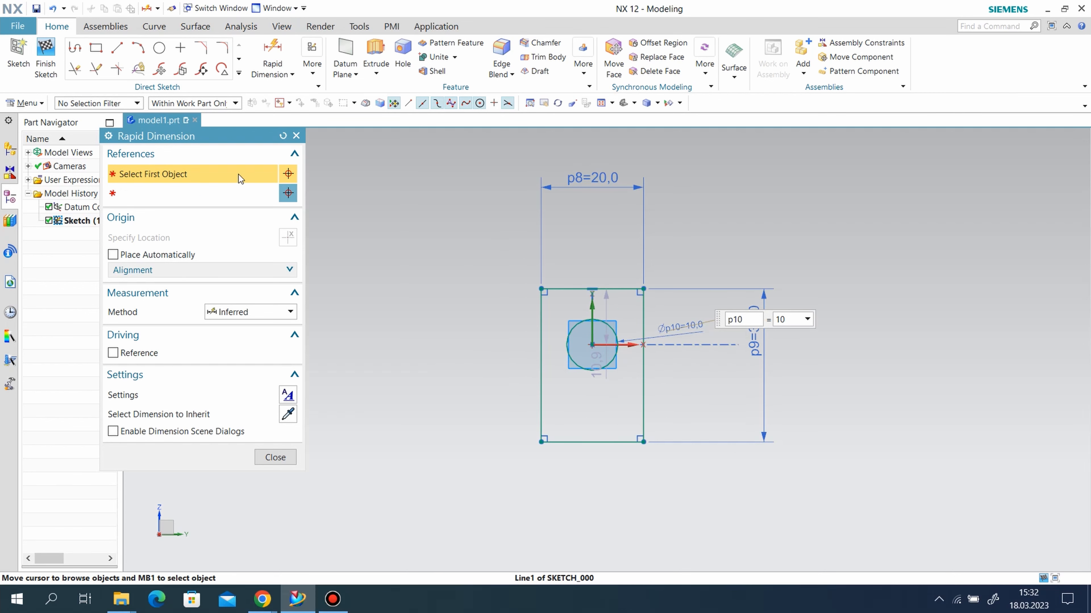
left_click(296, 136)
- Dimension the vertical distance between the rectangle's top edge and the 10 mm circle's centre to 20 mm
key("d")
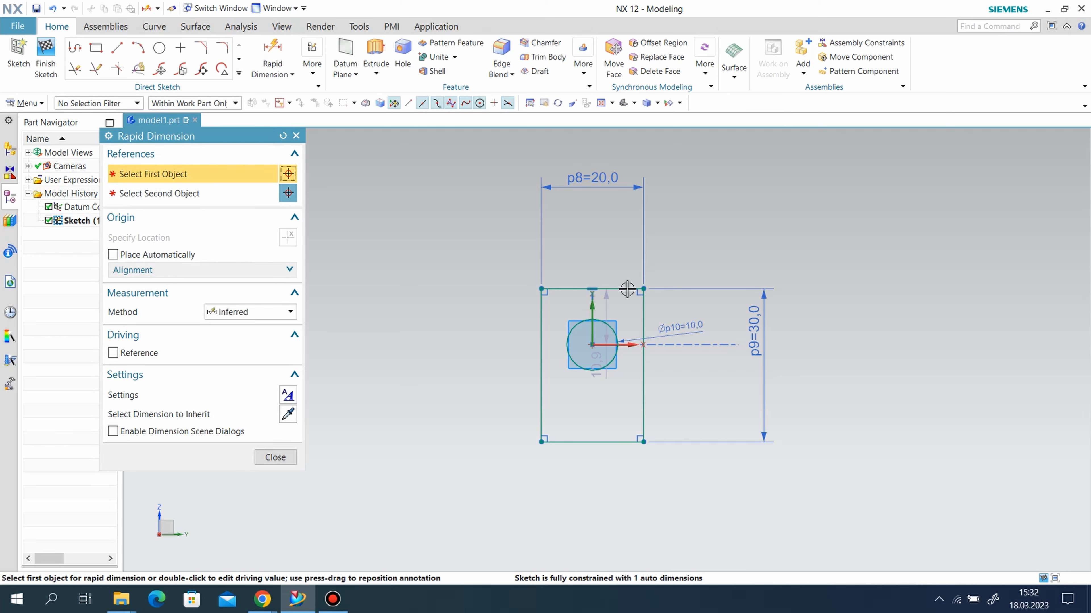
left_click(592, 345)
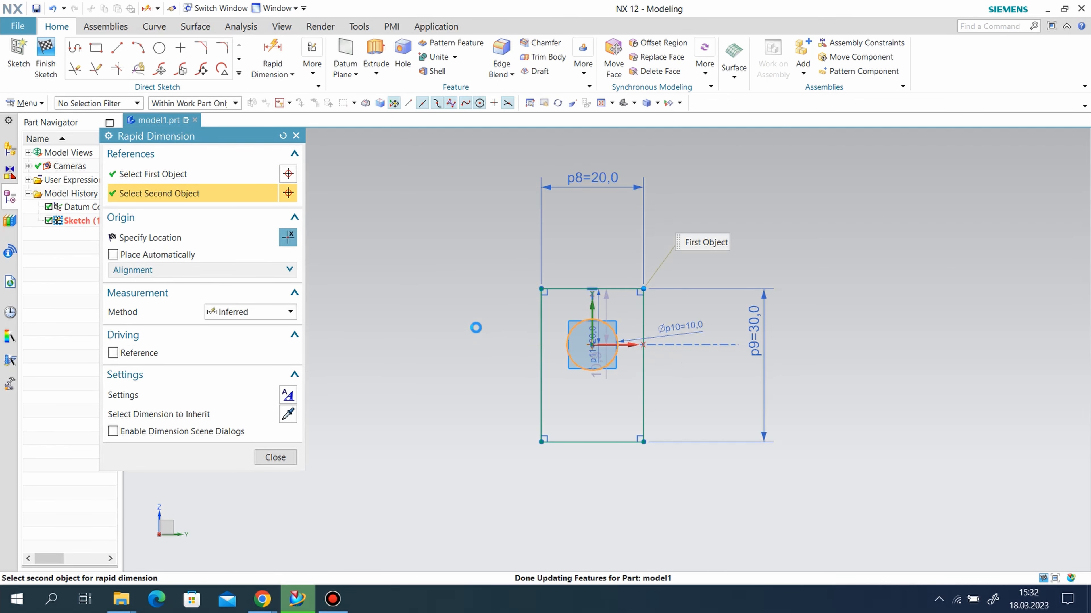
left_click(447, 322)
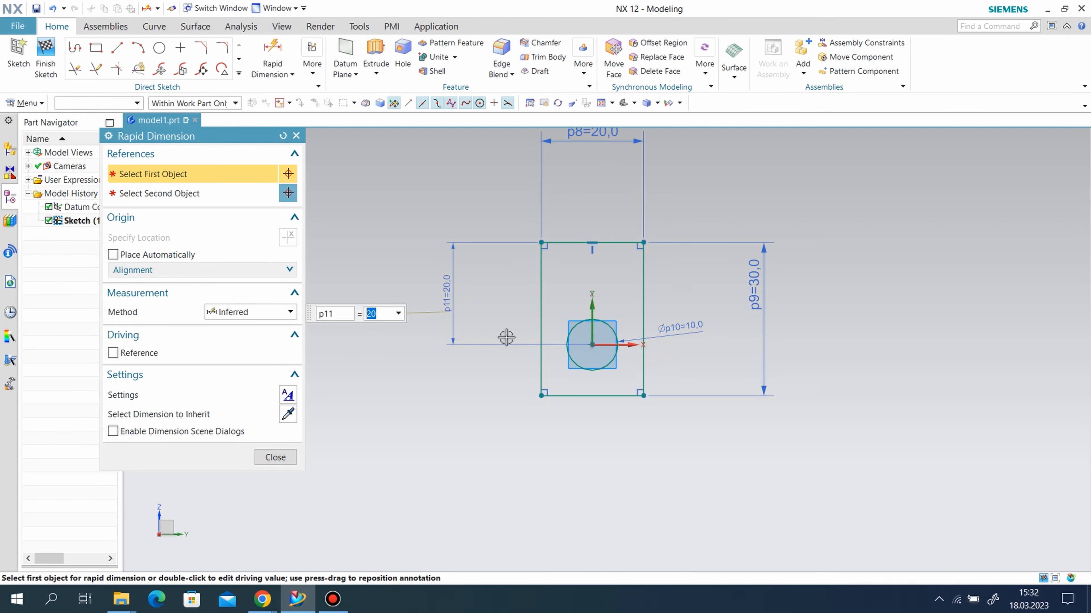
left_click(275, 457)
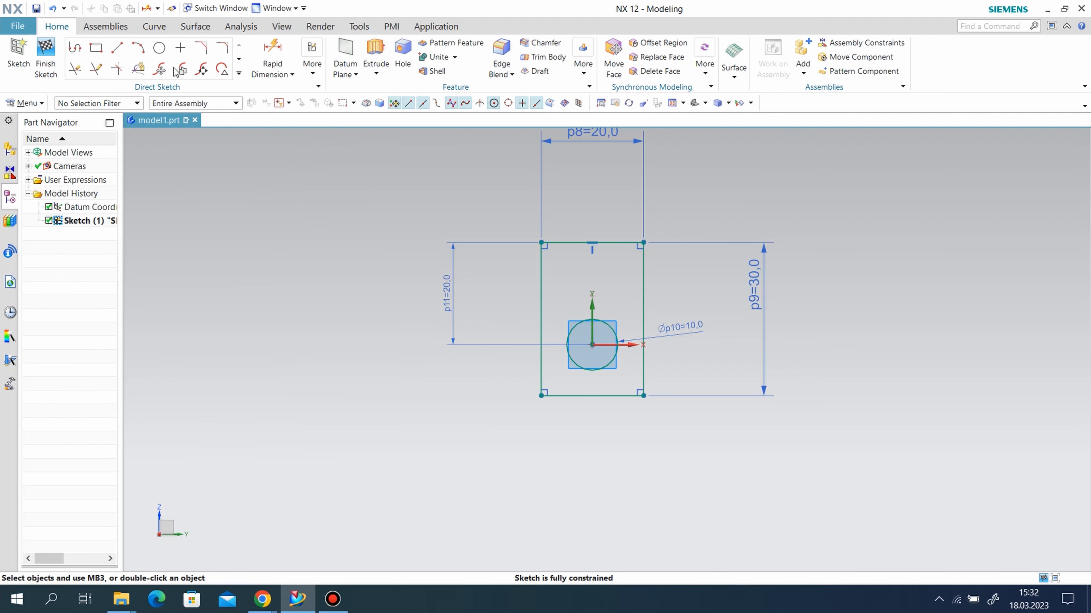
- Sketch a circle about 3.9 mm in diameter above the 10 mm circle and align its centre vertically with the top edge's midpoint
left_click(159, 49)
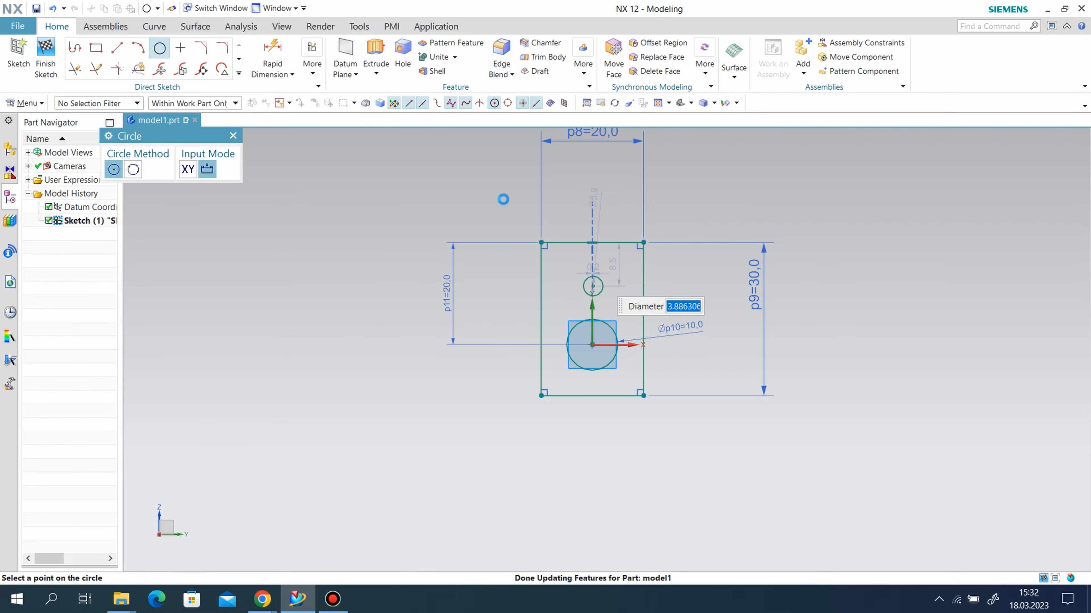
left_click(312, 64)
left_click(339, 107)
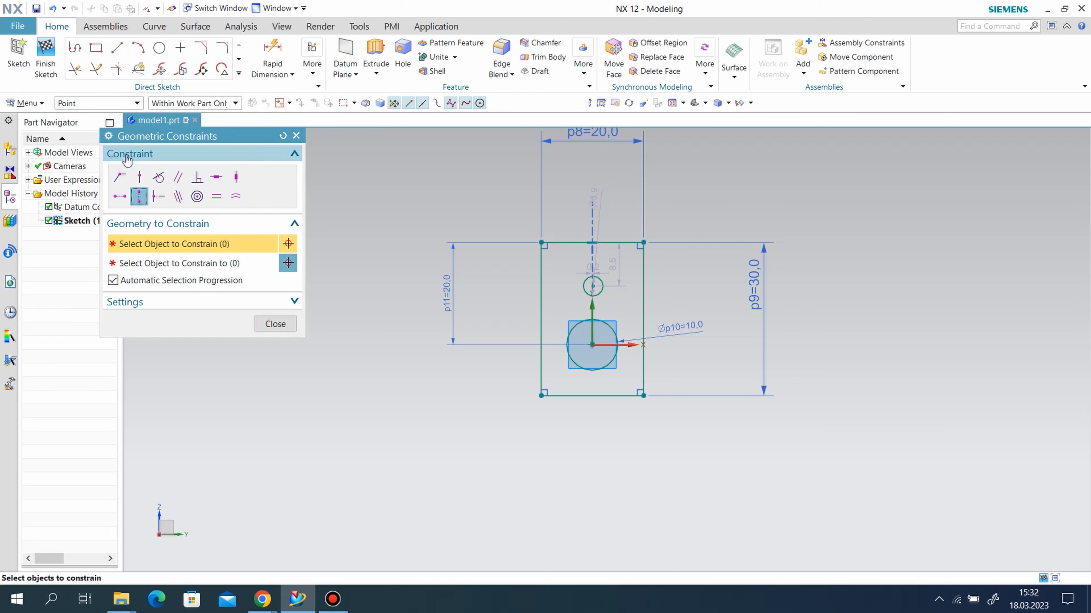
left_click(593, 286)
left_click(593, 243)
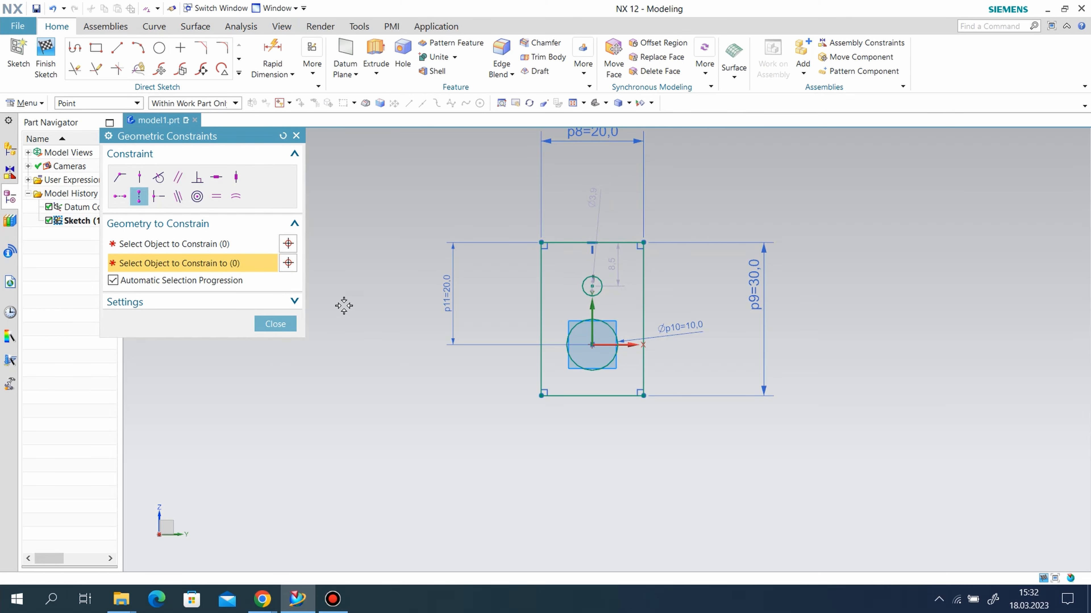
left_click(277, 324)
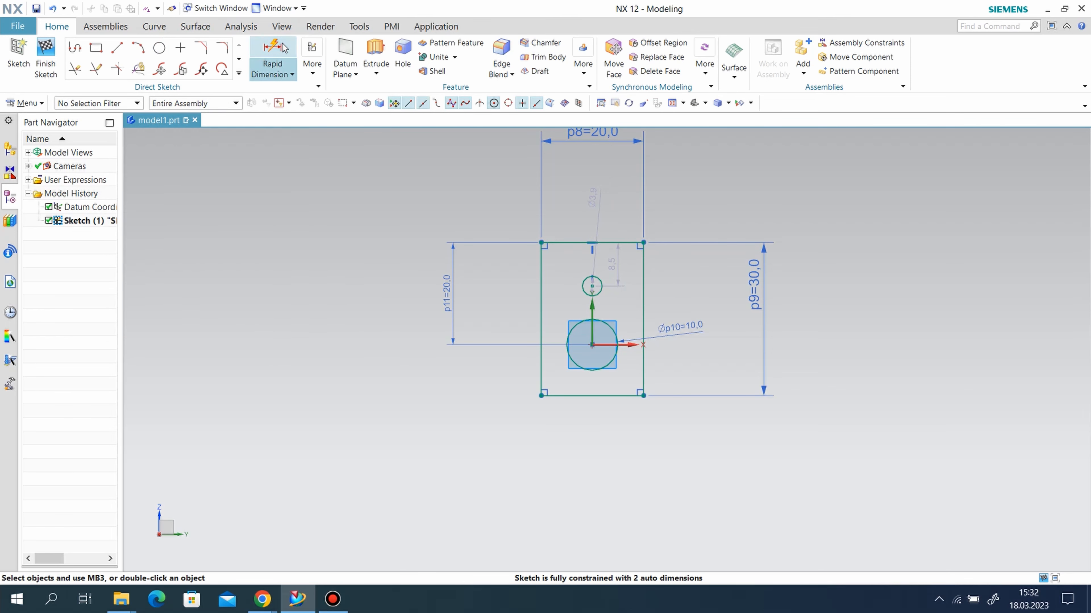
- Dimension the upper circle's diameter to 6 mm
left_click(281, 48)
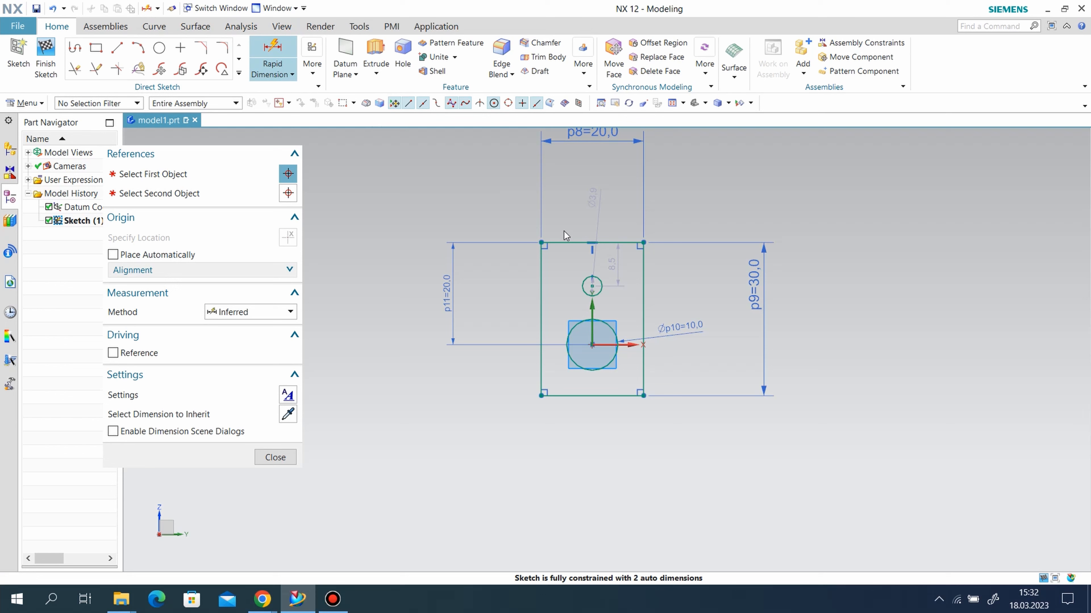
left_click(593, 296)
left_click(569, 299)
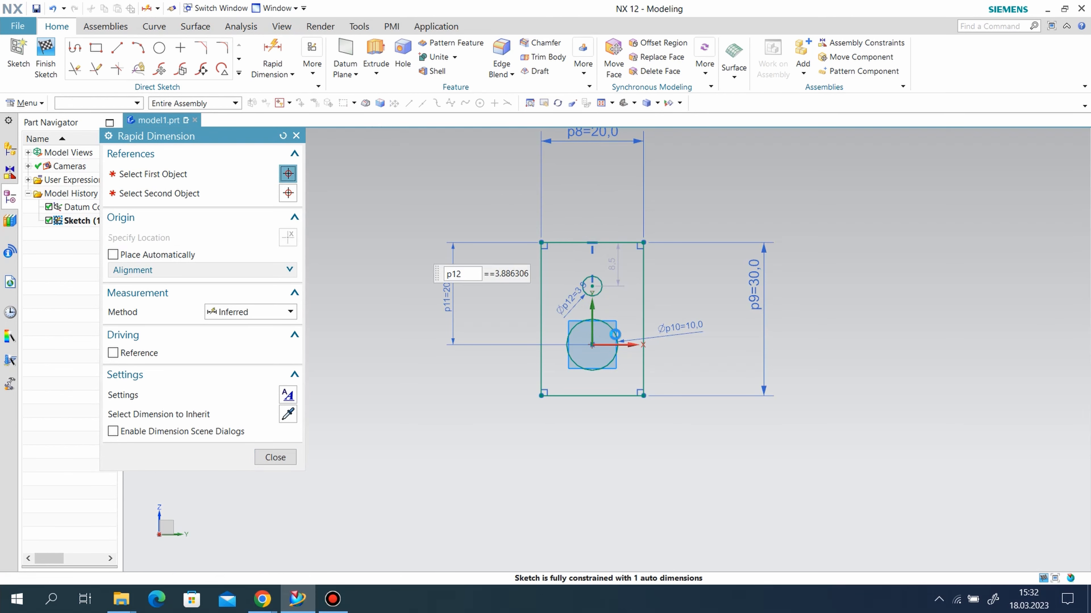
type("6")
key("Return")
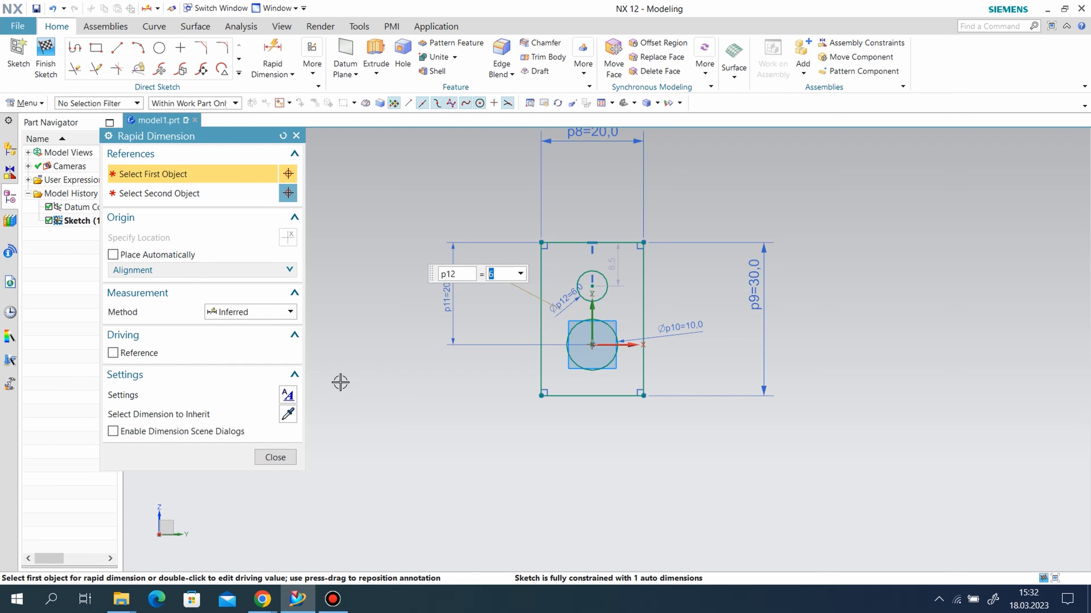
left_click(284, 455)
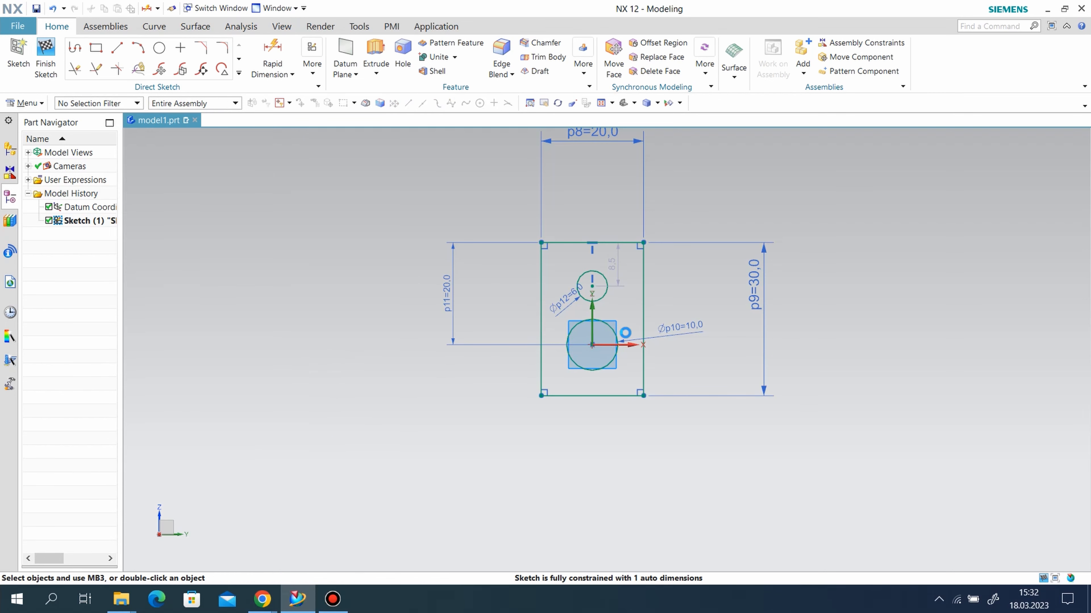
- Set the distance from the rectangle's top edge to the upper circle's centre to 7 mm
double_click(617, 267)
type("7")
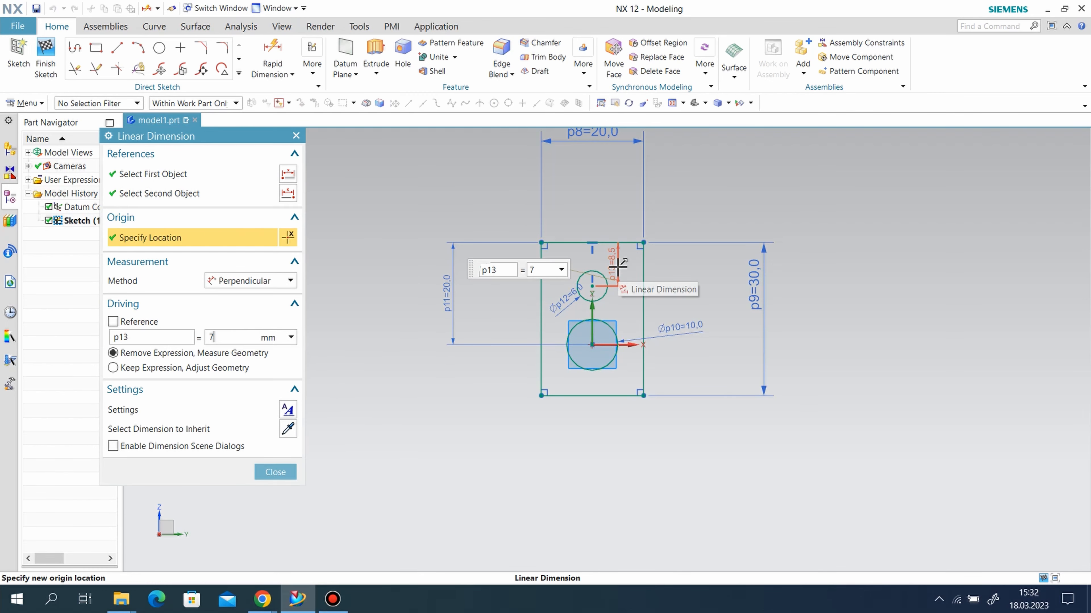
left_click(275, 472)
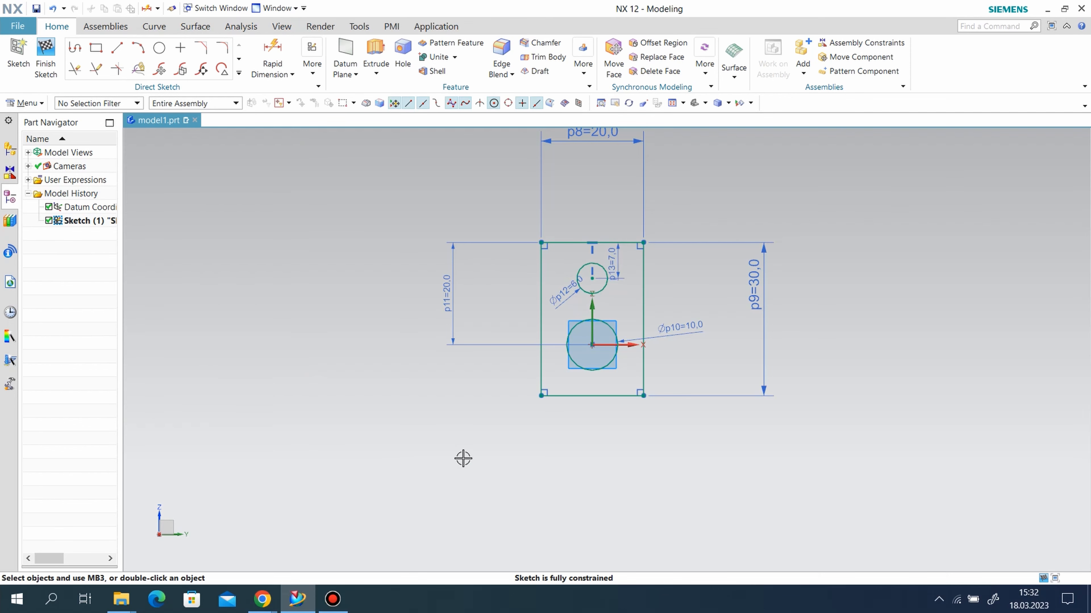
- Sketch diagonal lines across the rectangle's two lower corners, about 8.6 mm long at the right and 7 mm at the left
scroll(777, 329, "down", 2)
scroll(633, 207, "up", 4)
key("l")
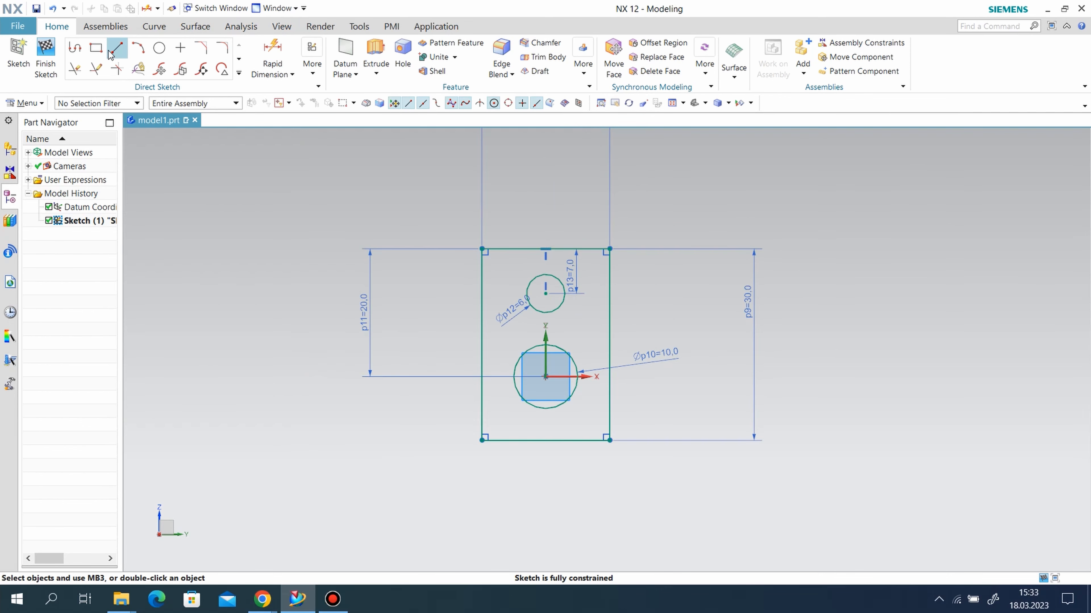
left_click(581, 441)
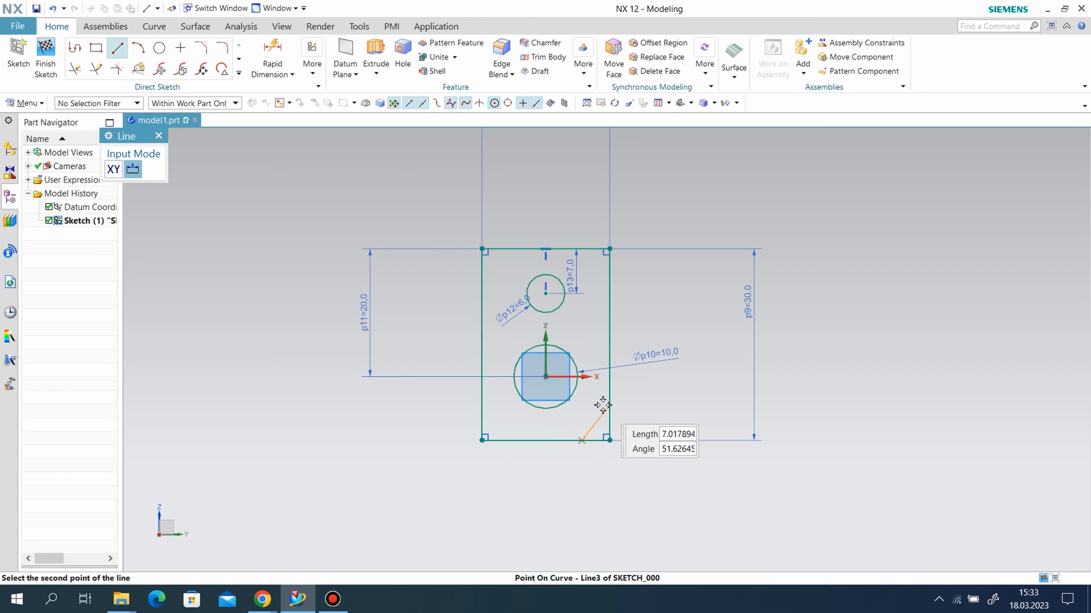
left_click(609, 394)
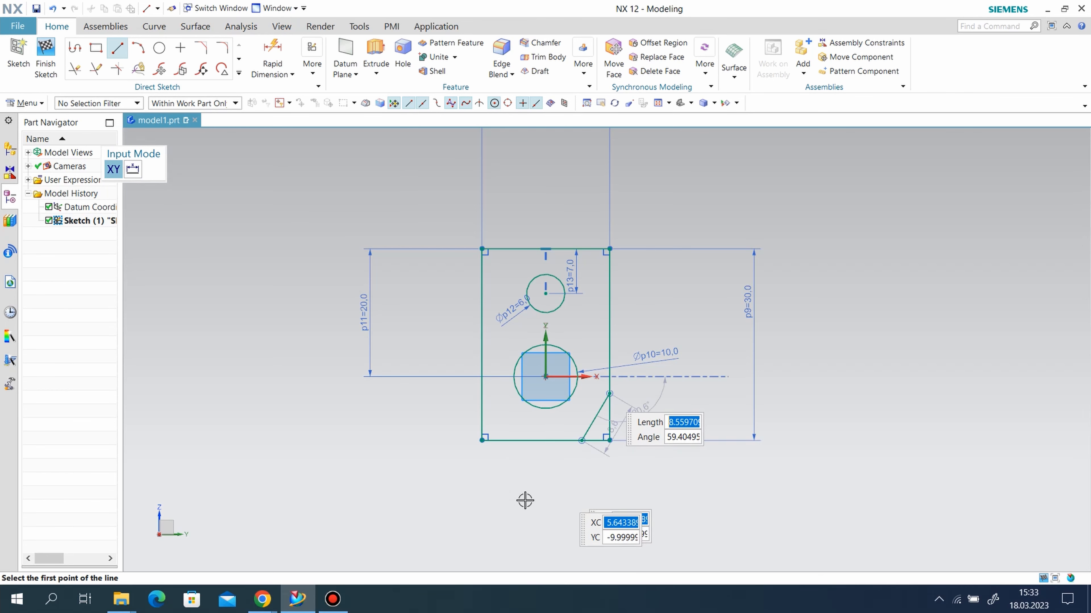
left_click(508, 440)
left_click(482, 405)
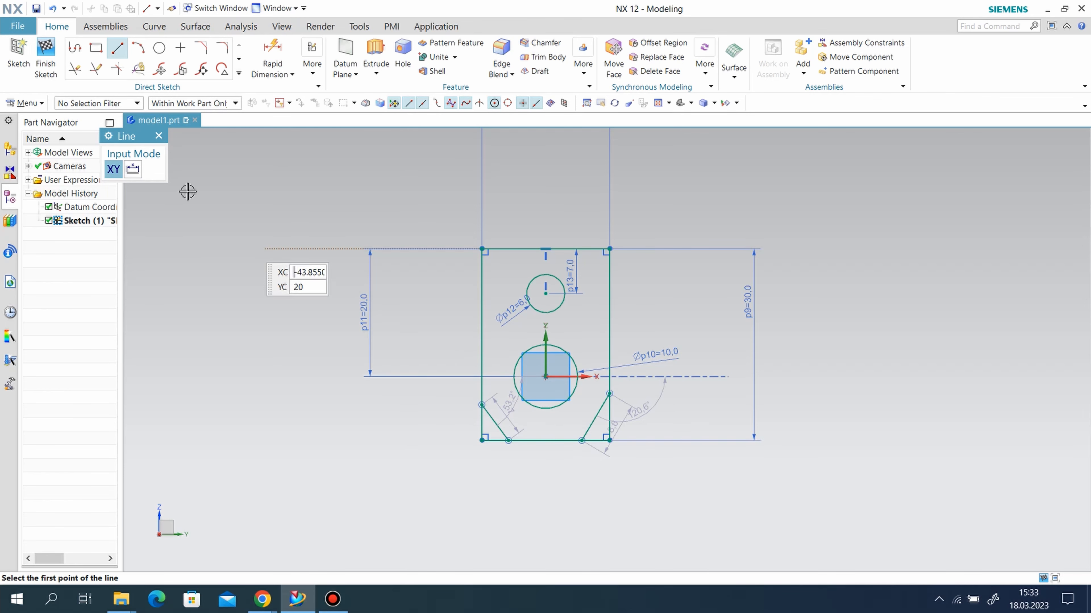
- Dimension the horizontal distance between the two diagonal lines' lower endpoints to 13 mm
left_click(282, 54)
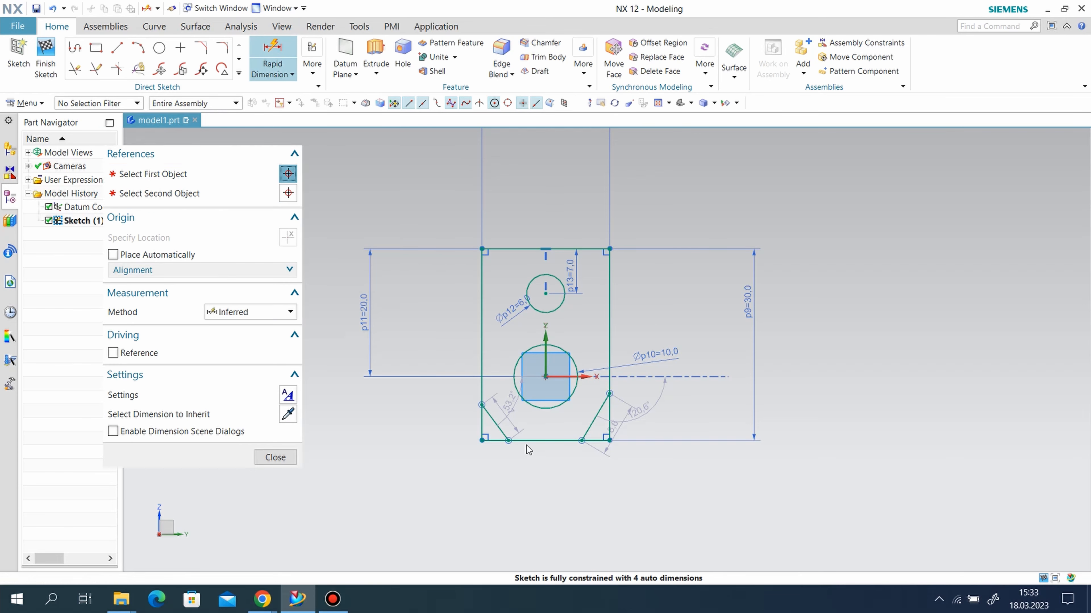
left_click(508, 440)
left_click(581, 440)
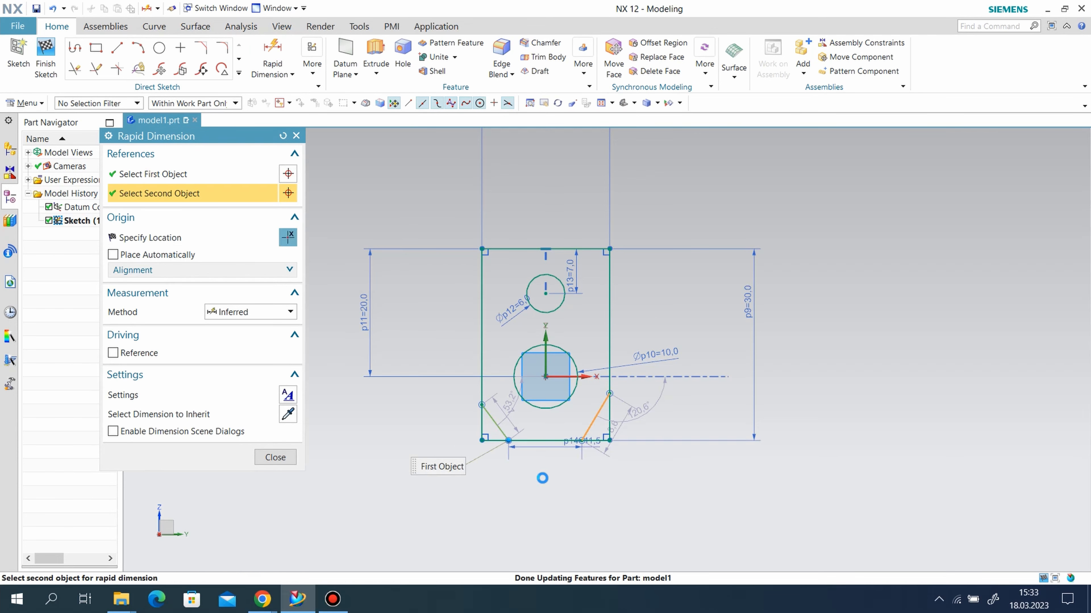
left_click(544, 479)
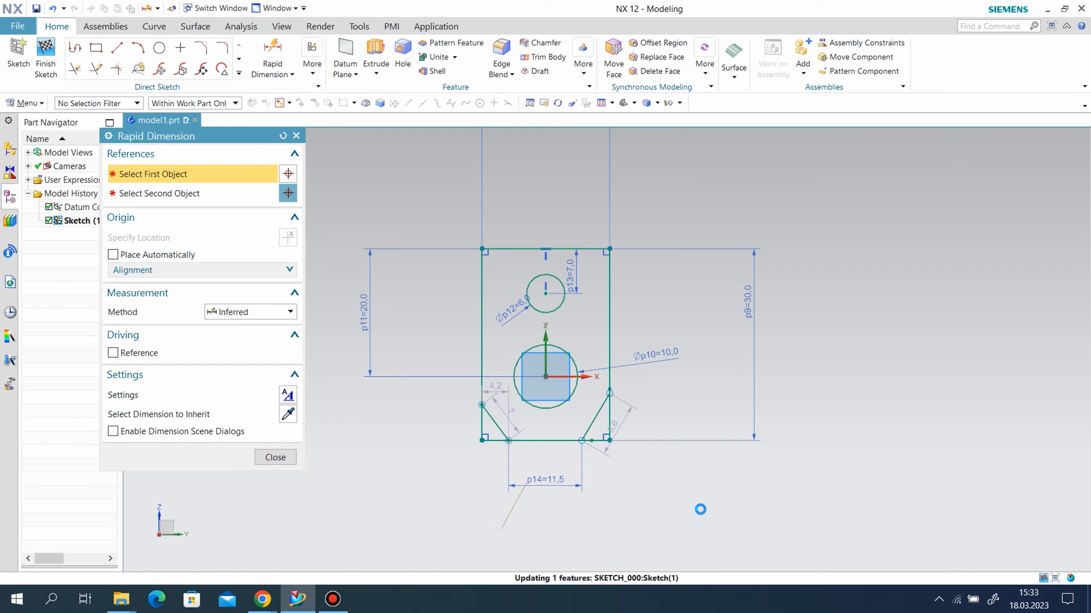
- Set the horizontal distance from the left diagonal line's lower endpoint to the larger circle's centre to 13/2 mm
left_click(508, 441)
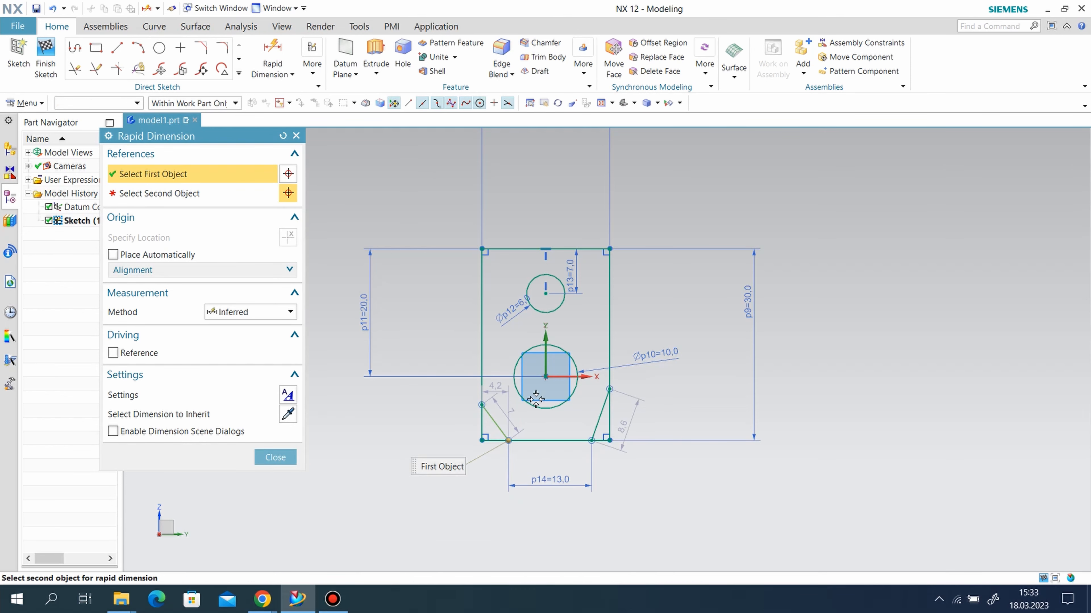
left_click(545, 377)
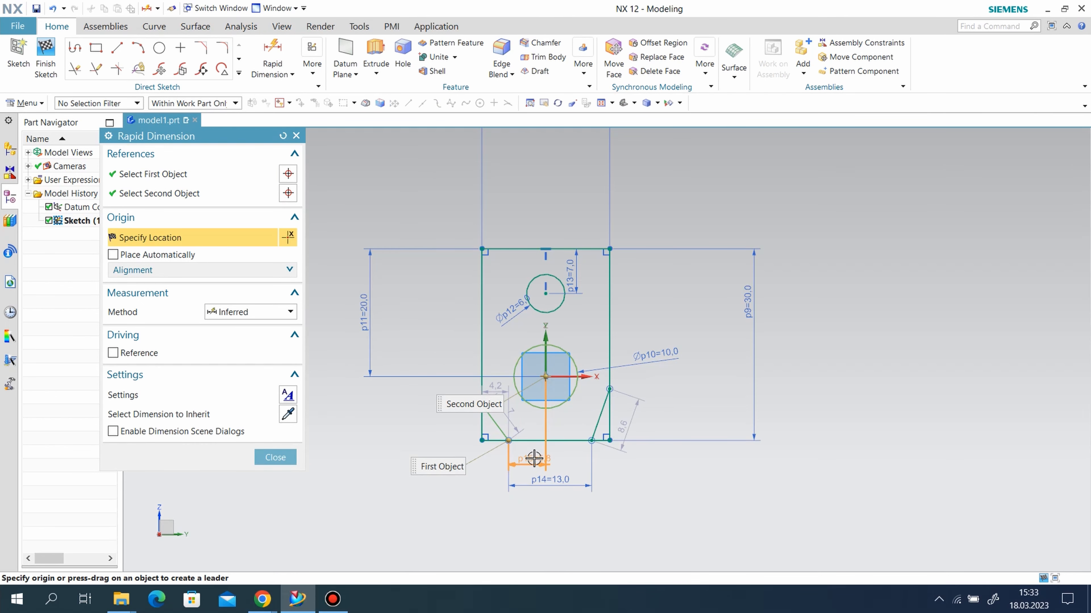
left_click(534, 457)
type("12")
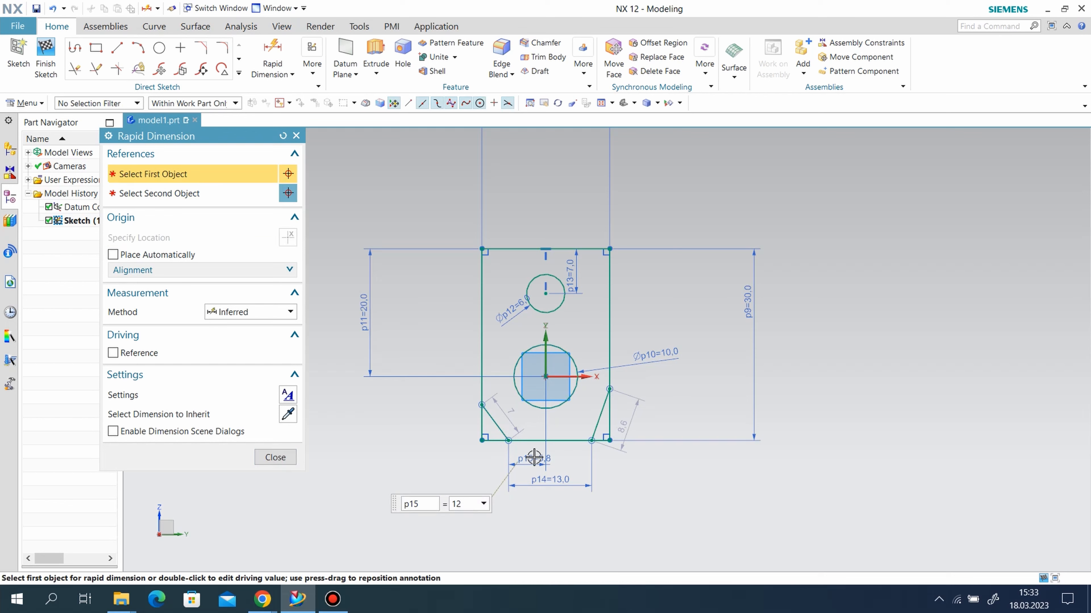
type("/2")
key("Return")
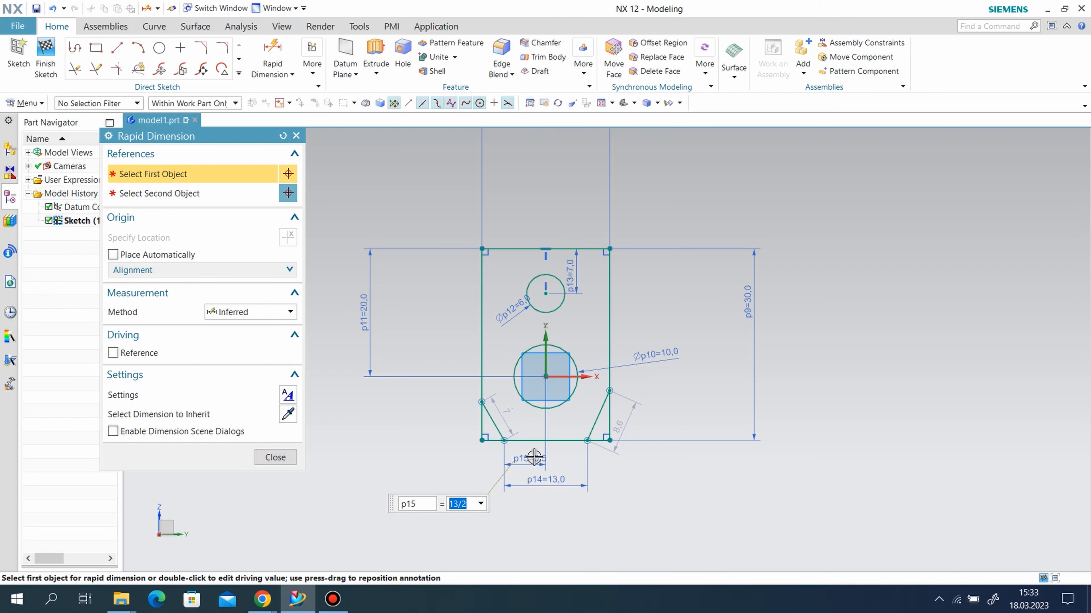
left_click(278, 456)
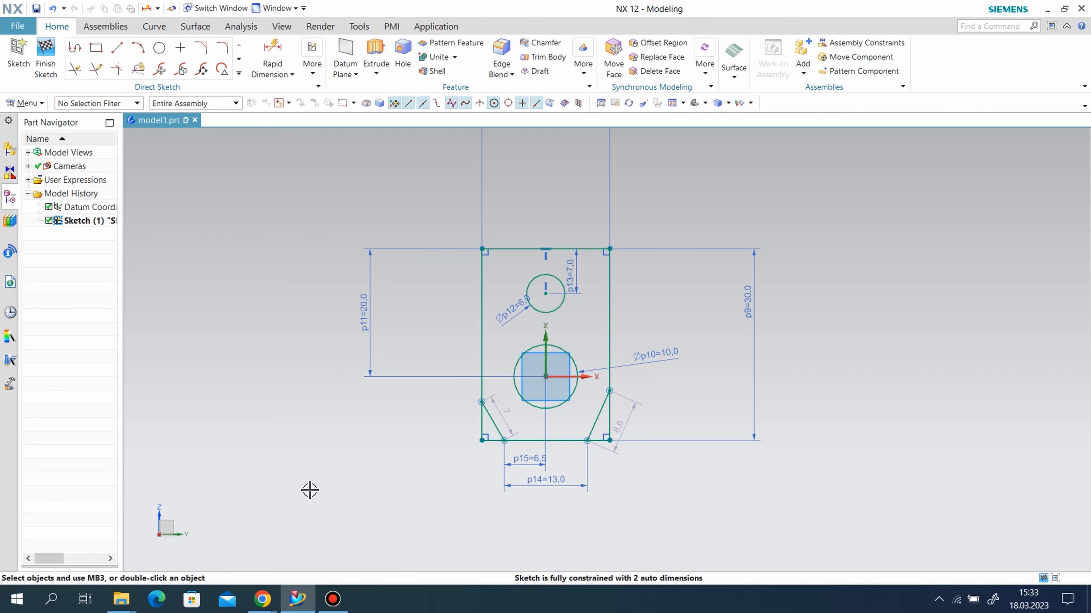
- Constrain the upper endpoints of the two diagonal lines to be horizontally aligned with each other
left_click(312, 64)
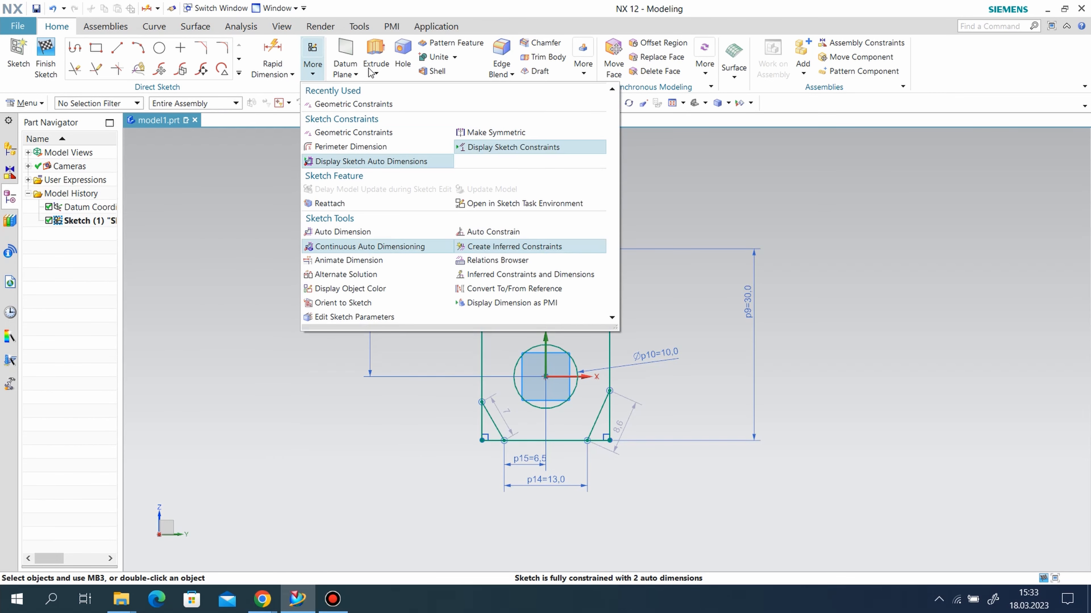
left_click(352, 105)
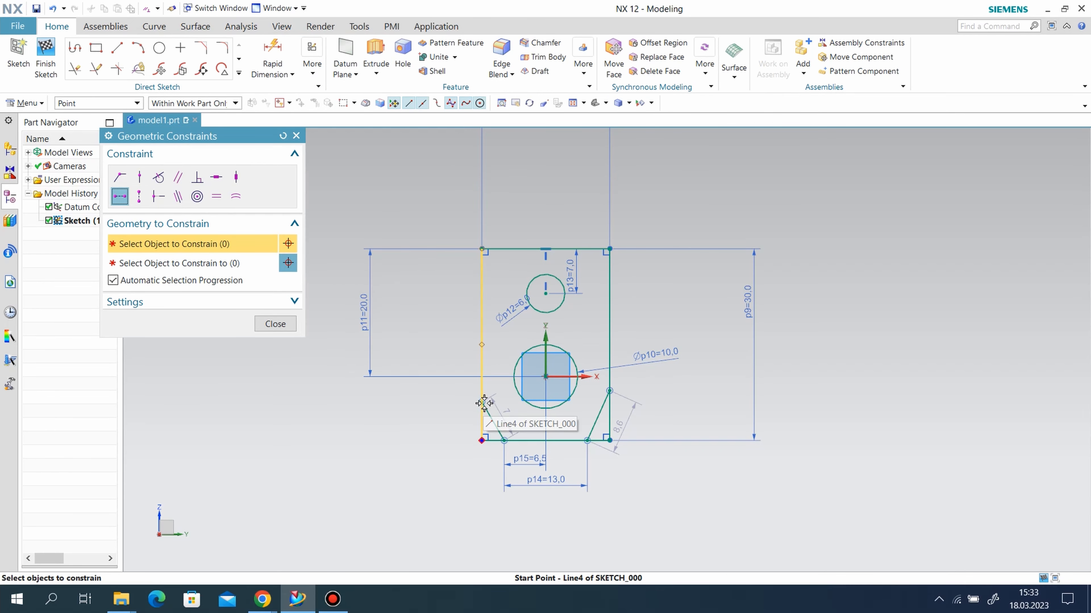
left_click(483, 402)
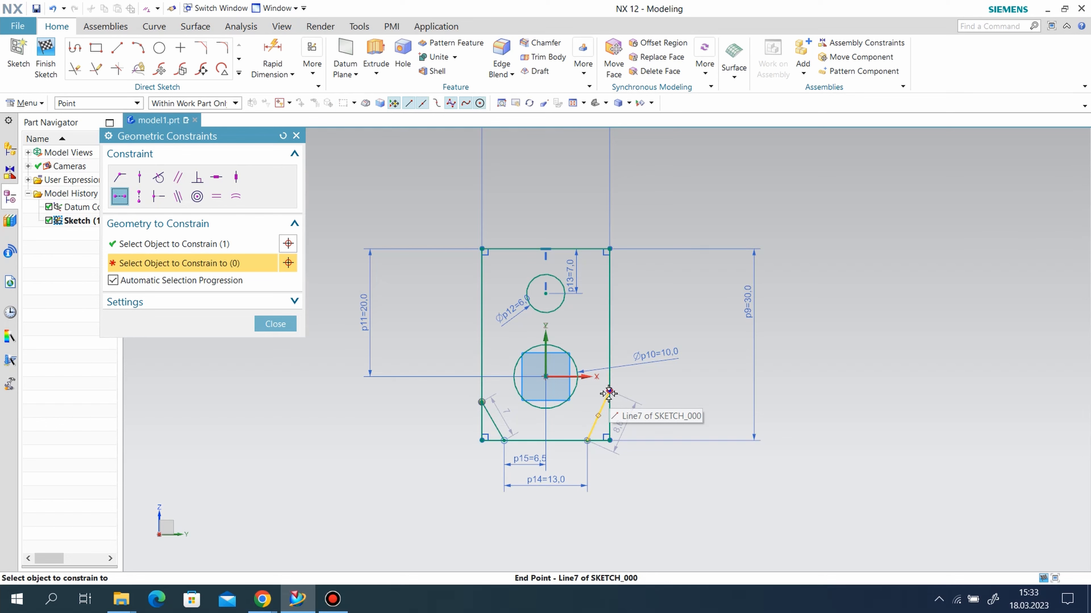
left_click(610, 391)
left_click(275, 324)
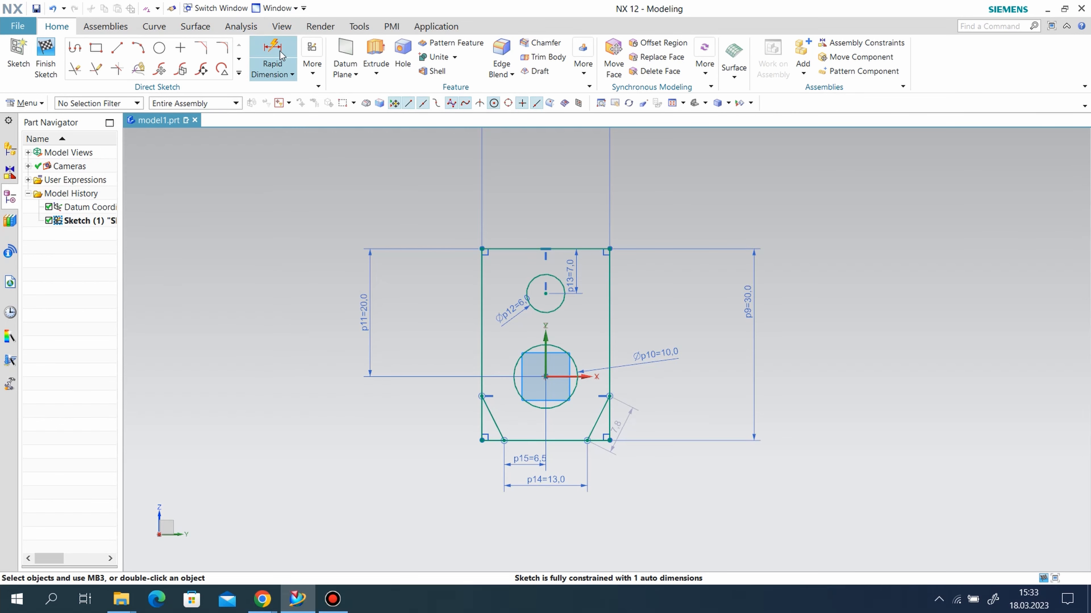
- Set the vertical distance between the right diagonal line's upper and lower endpoints to 10 mm
left_click(272, 53)
left_click(608, 396)
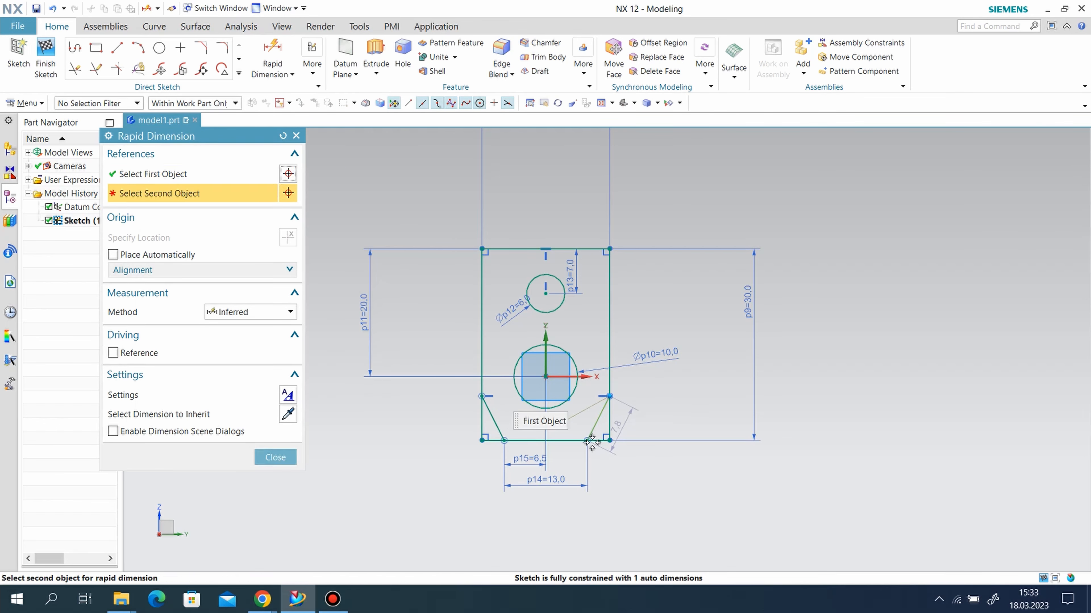
left_click(587, 441)
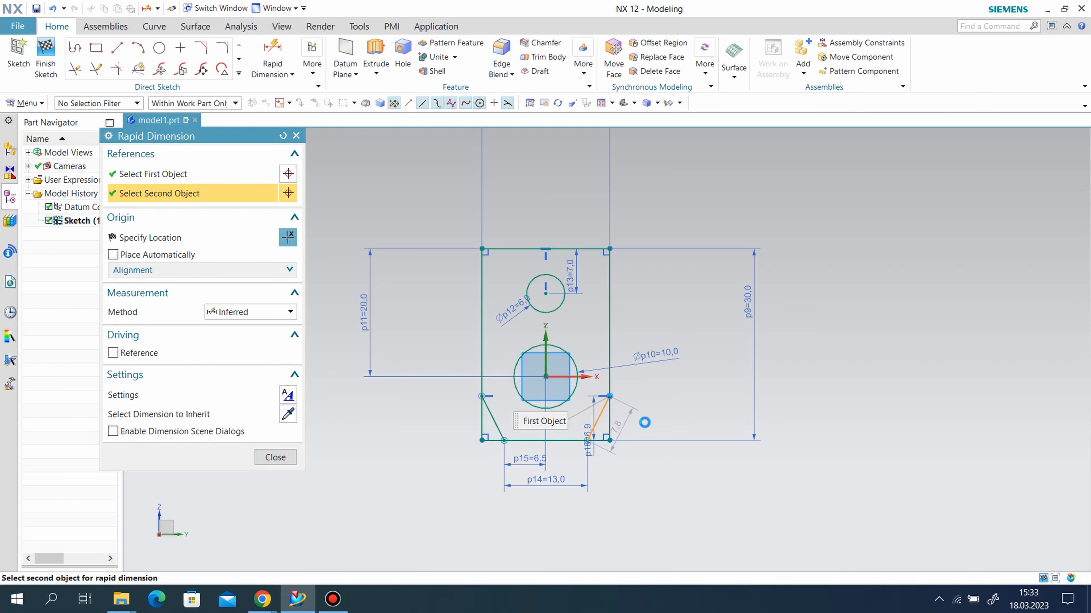
left_click(693, 422)
type("10")
key("Return")
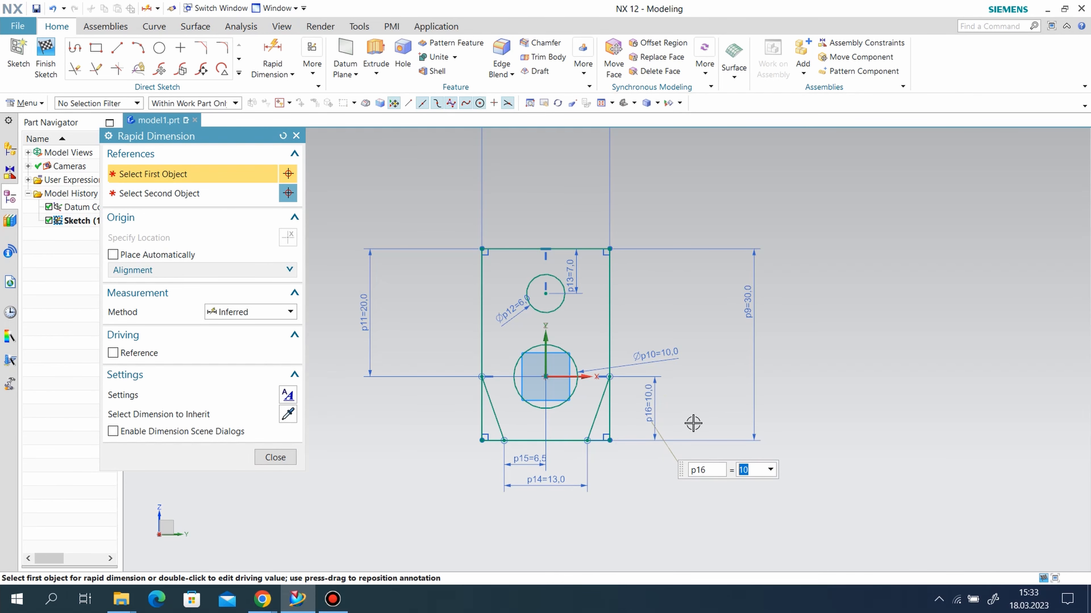
left_click(283, 456)
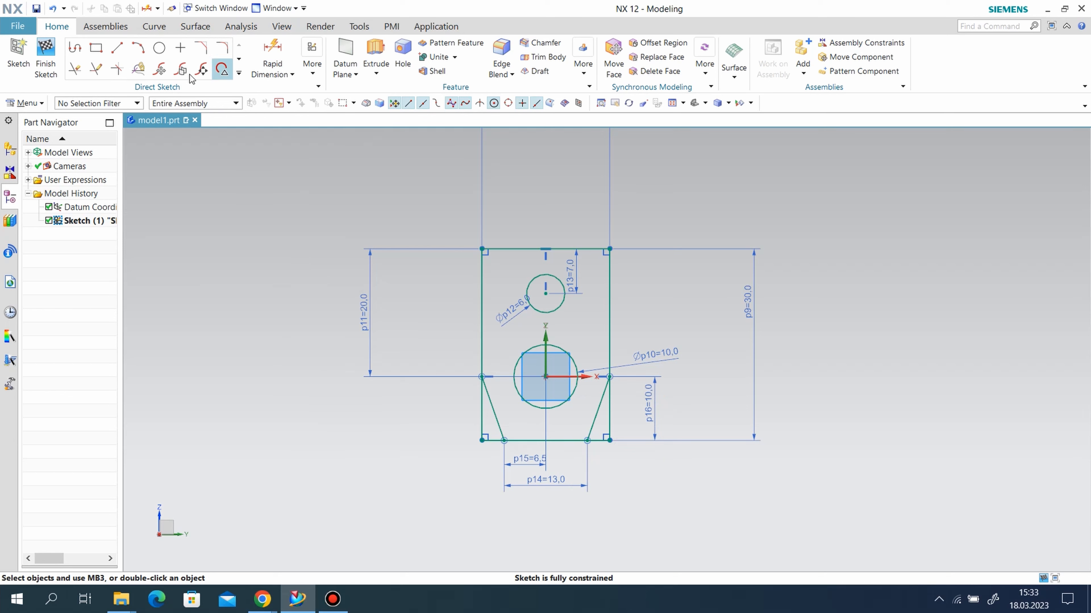
- Trim away both lower rectangle corners outside the diagonal lines and finish the sketch
left_click(75, 72)
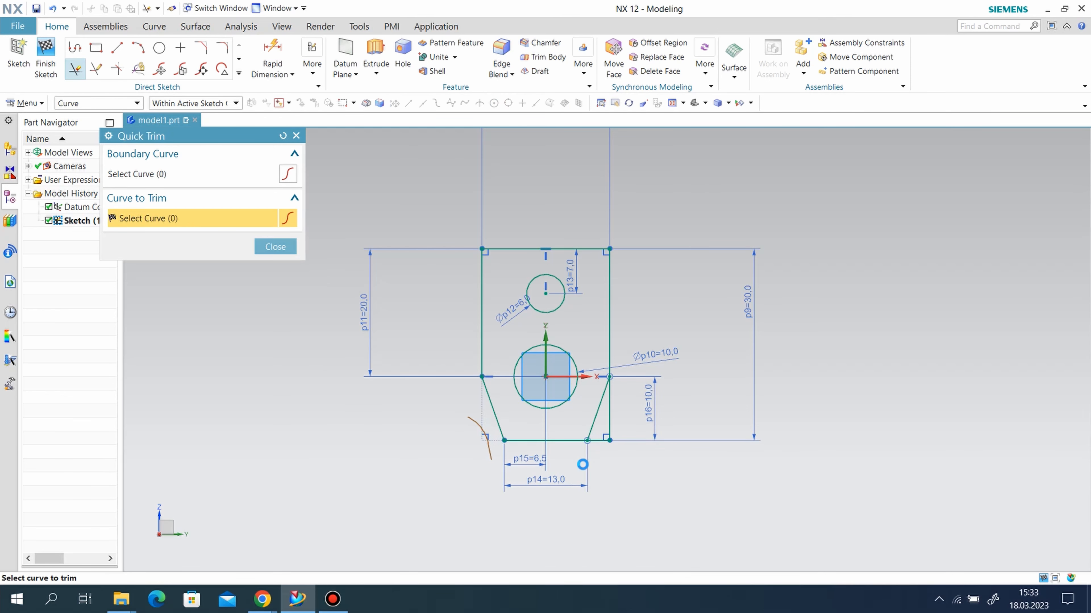
left_click_drag(623, 414, 625, 412)
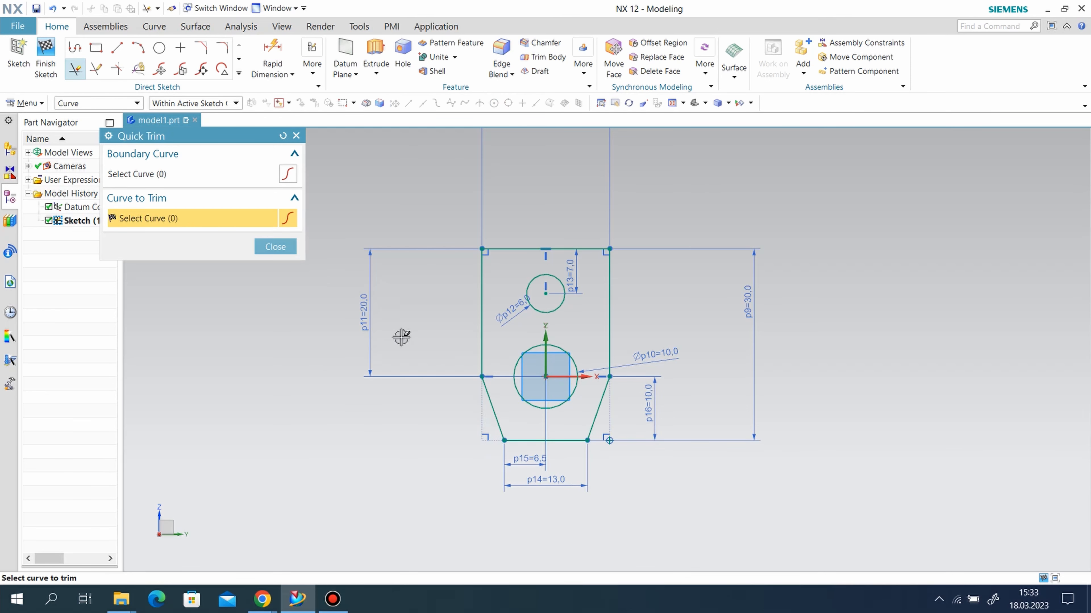
left_click(46, 70)
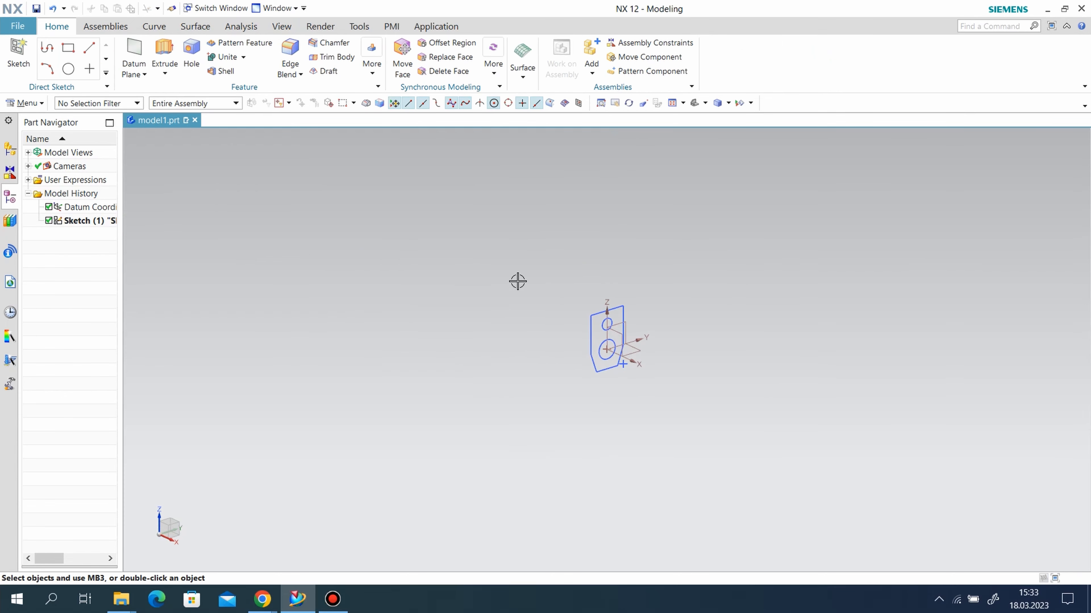
- Extrude the plate profile symmetrically by 6 mm as a solid body with no Boolean operation
left_click(164, 56)
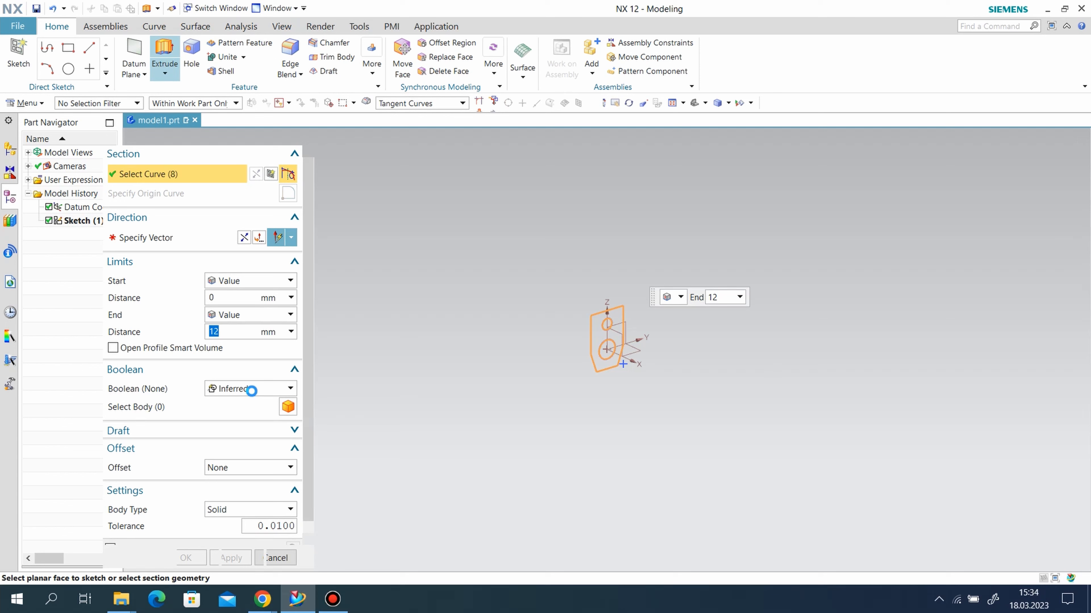
left_click(252, 388)
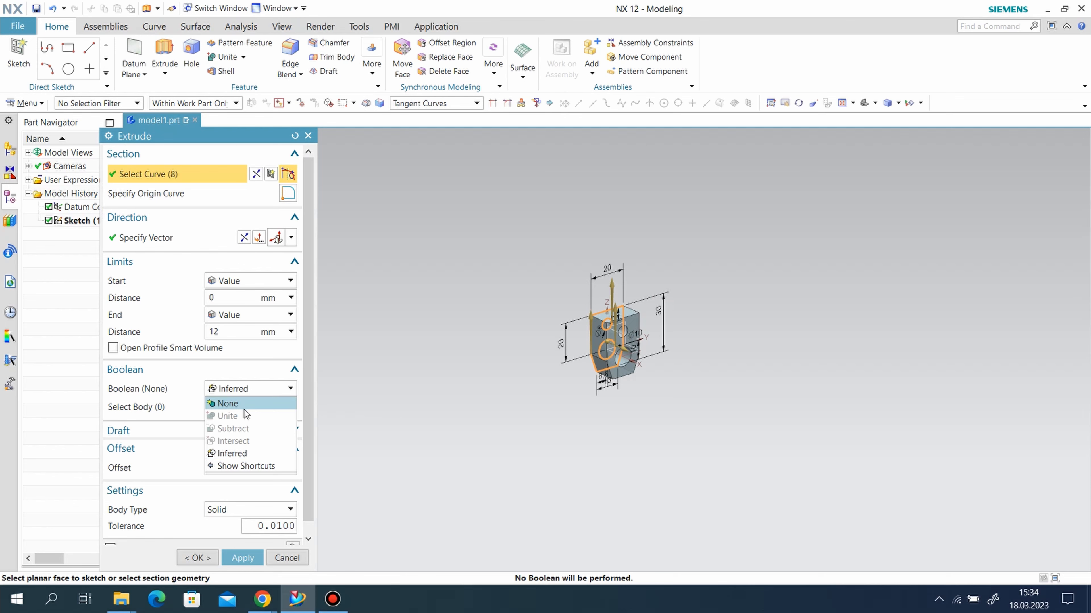
left_click(240, 401)
left_click(247, 280)
left_click(239, 311)
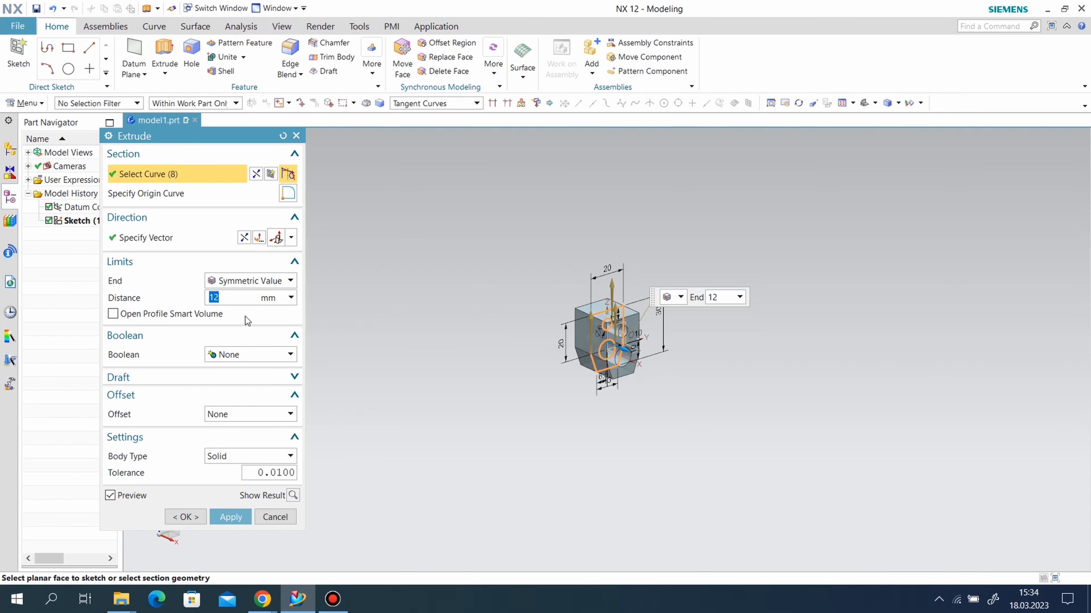
key("Return")
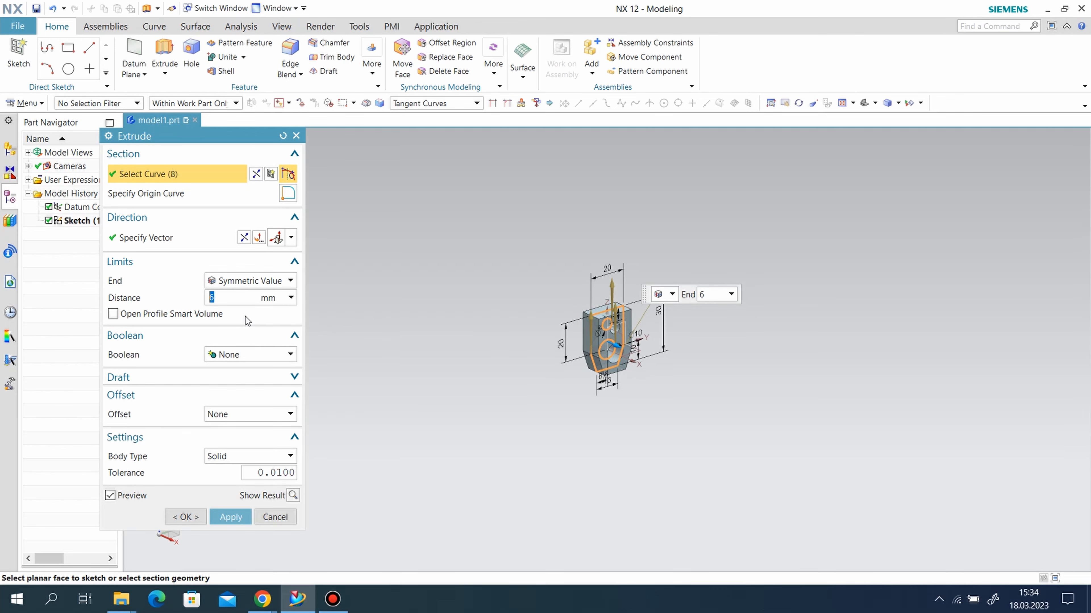
left_click(224, 518)
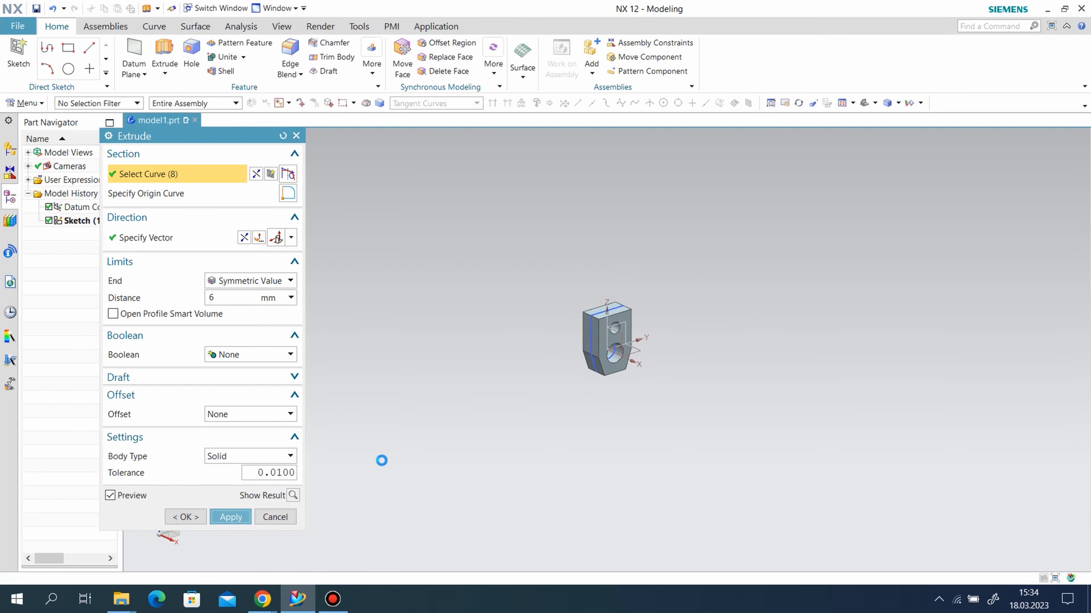
key("Escape")
- Hide the plate's profile sketch so only the extruded body is displayed
scroll(631, 307, "up", 4)
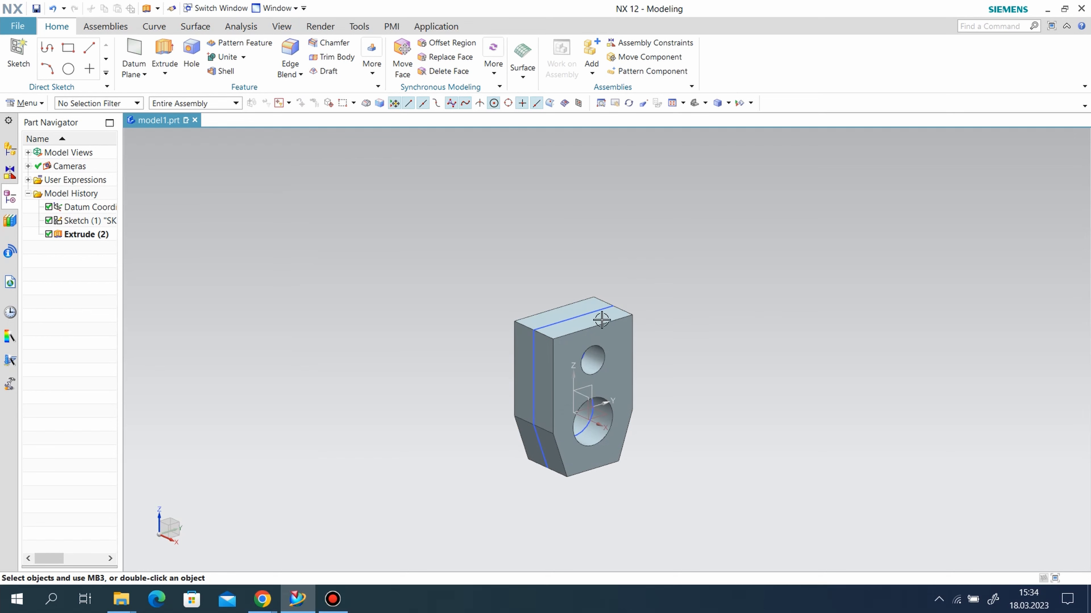
right_click(597, 310)
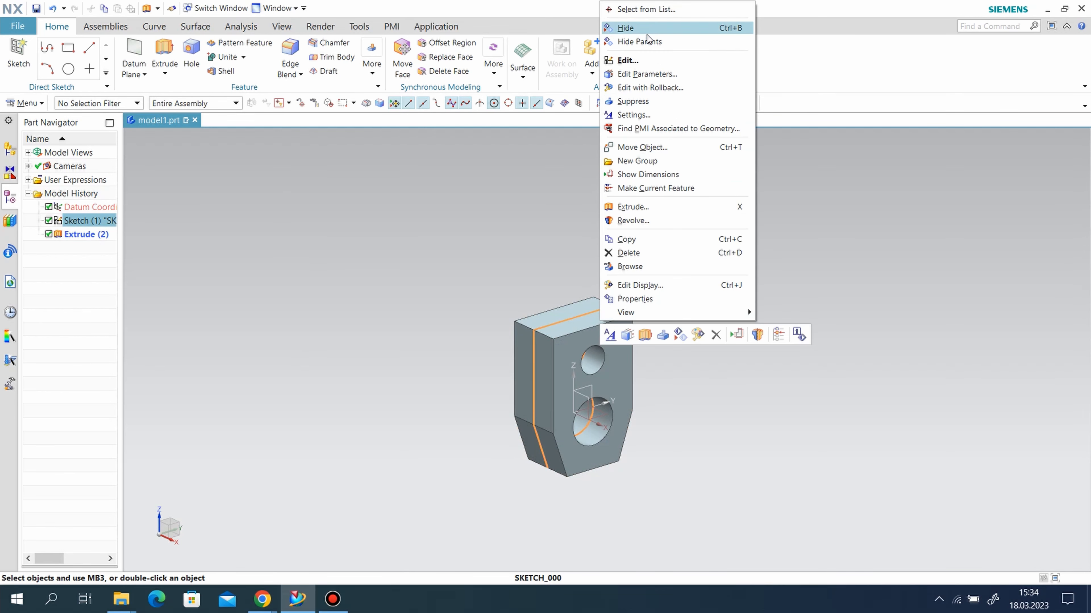
left_click(639, 30)
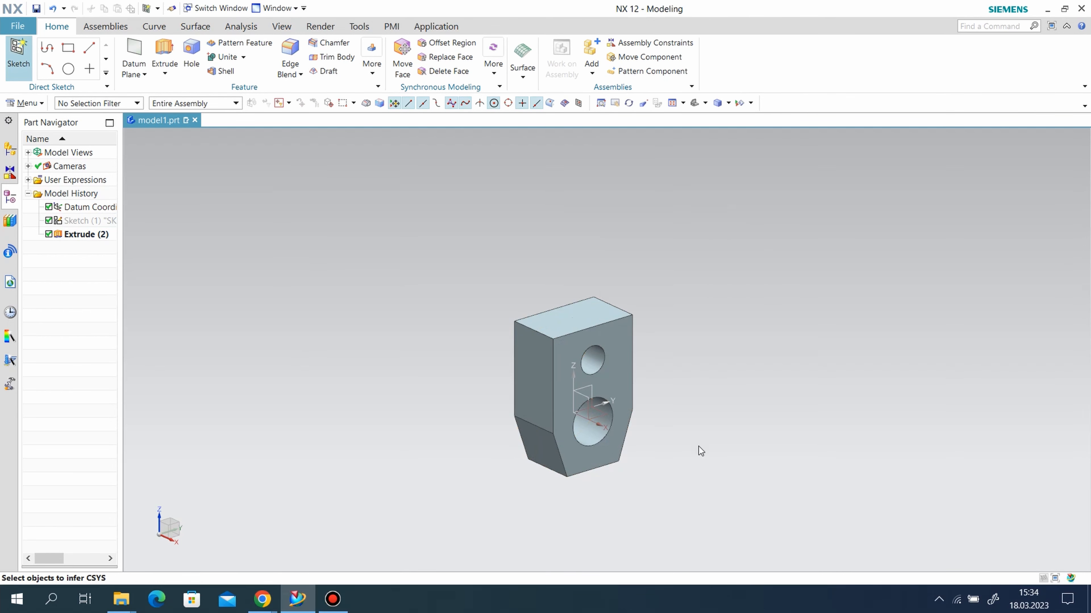
- Create a new sketch on the YZ plane of the datum coordinate system
middle_click_drag(698, 447, 667, 395)
left_click(597, 396)
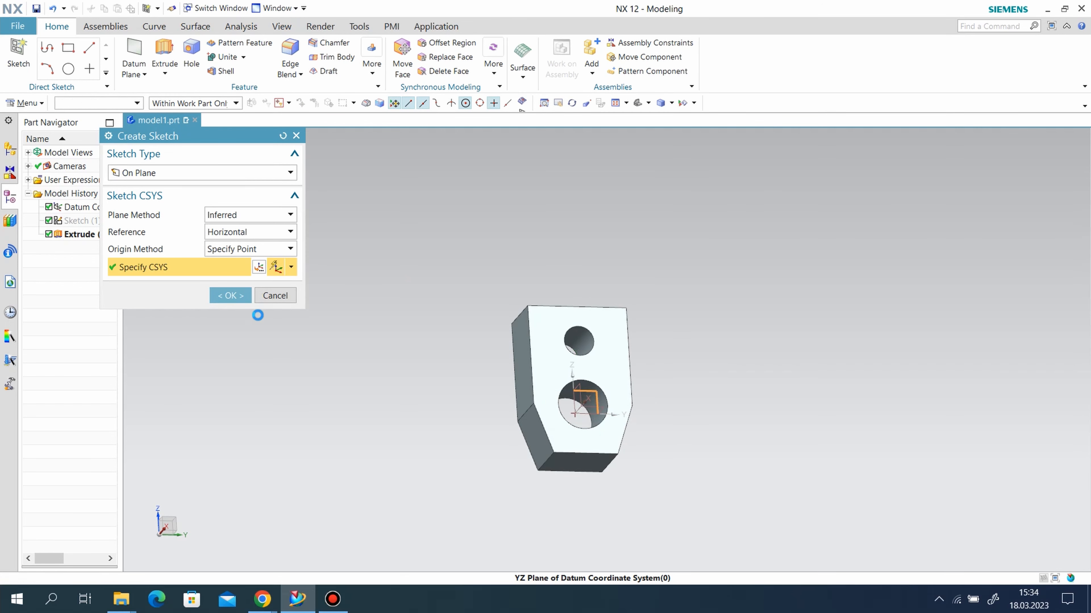
left_click(227, 295)
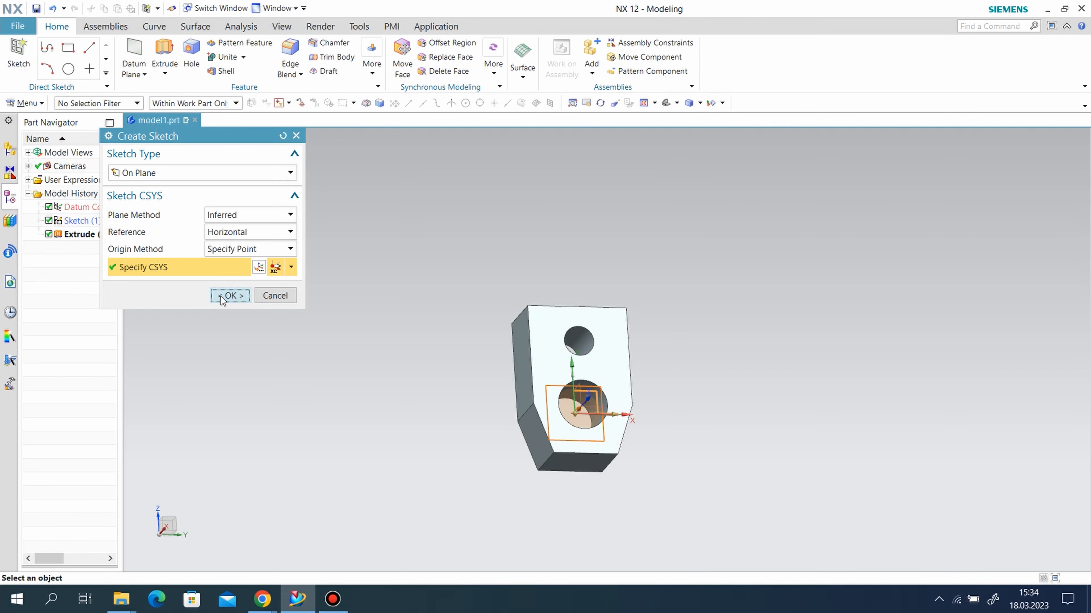
scroll(504, 400, "down", 1)
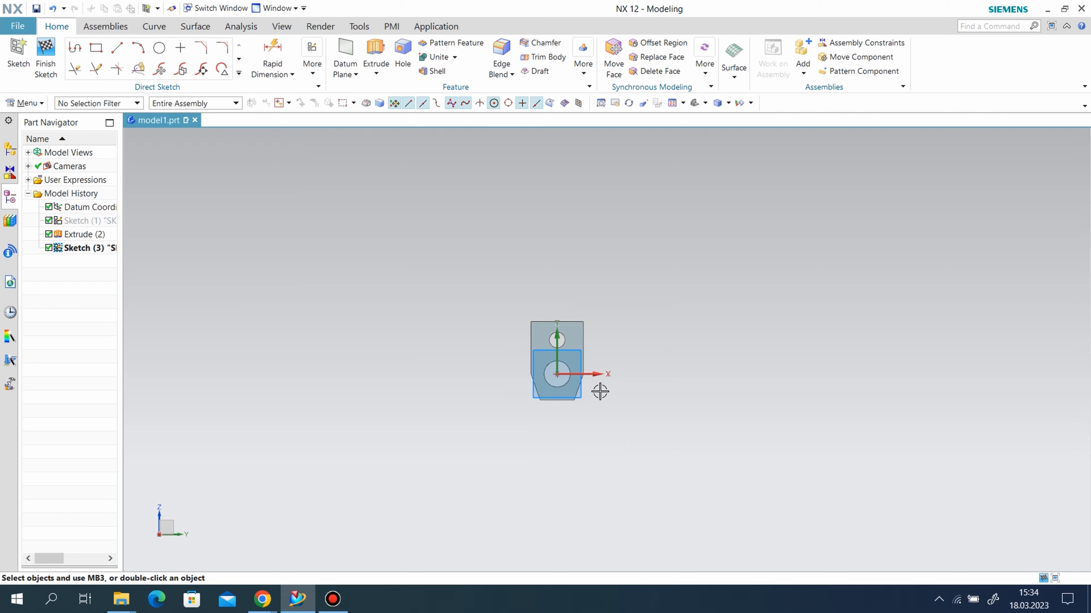
scroll(604, 392, "down", 1)
scroll(662, 253, "up", 2)
scroll(482, 337, "up", 1)
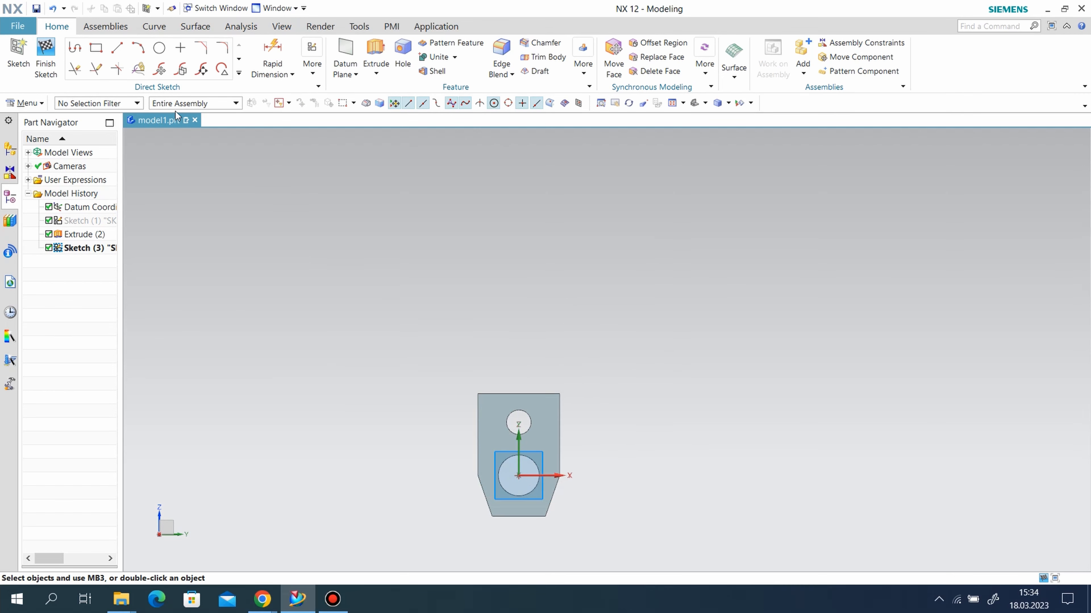
- From the midpoint of the plate's top edge, sketch connected lines: about 24 mm leftward, 8 mm up and 24.7 mm slanting up to the right
left_click(119, 52)
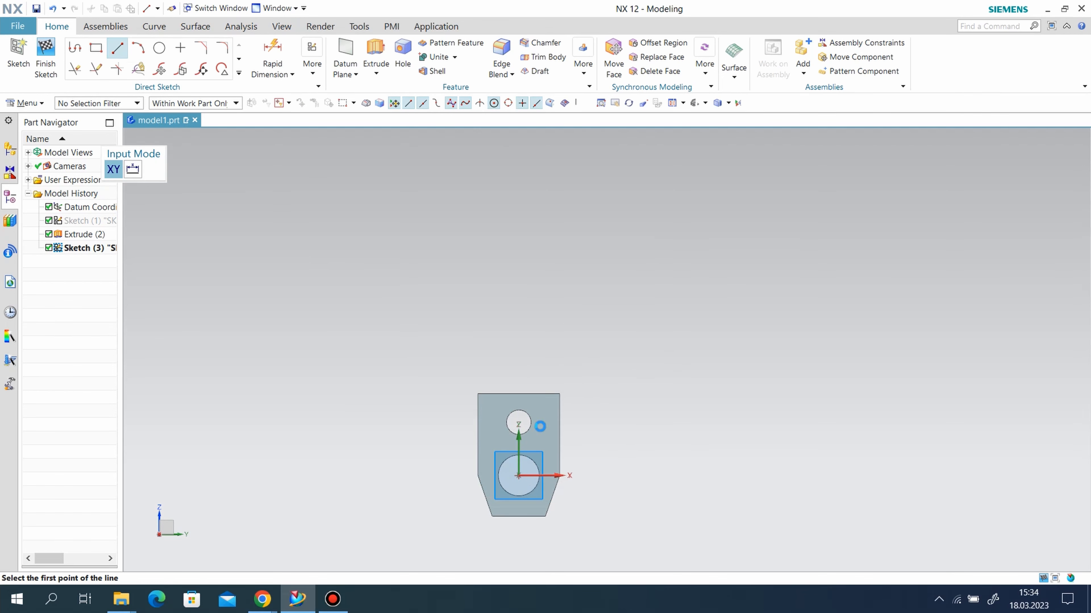
left_click(517, 393)
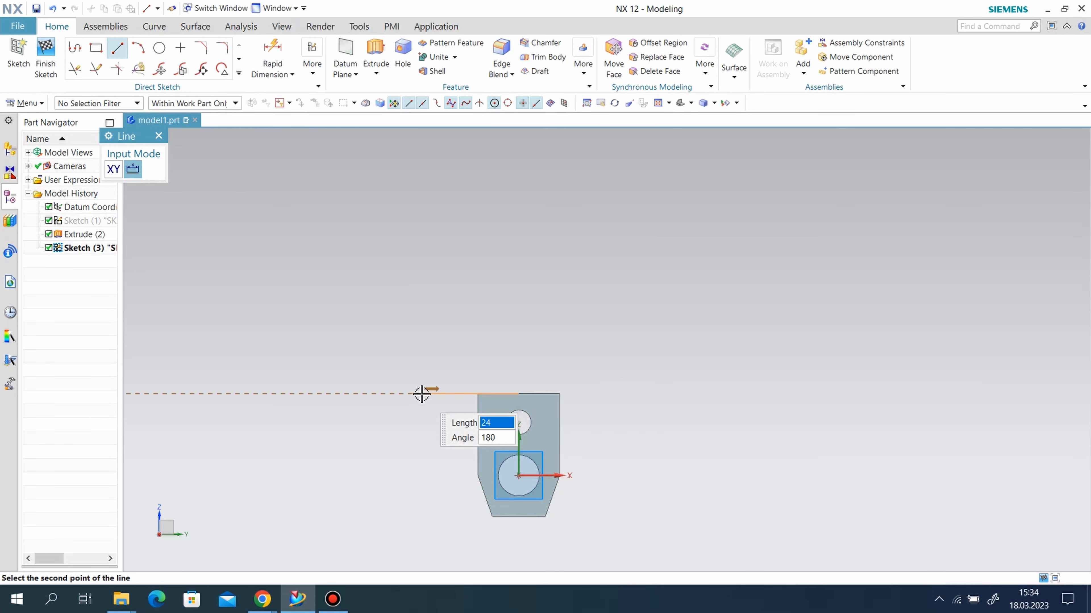
left_click(421, 394)
left_click(421, 393)
left_click(421, 361)
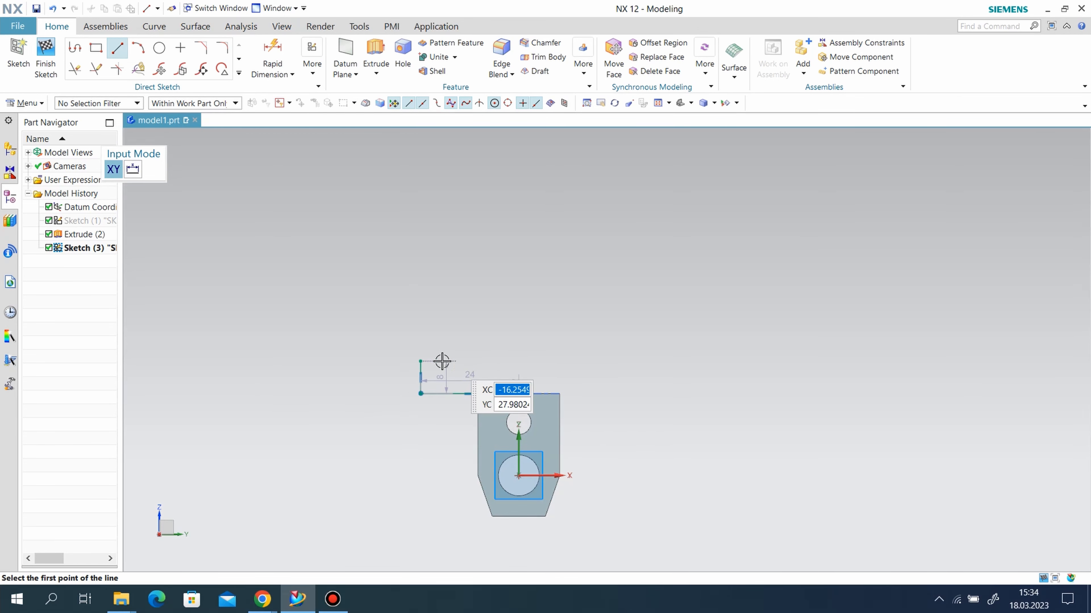
left_click(421, 361)
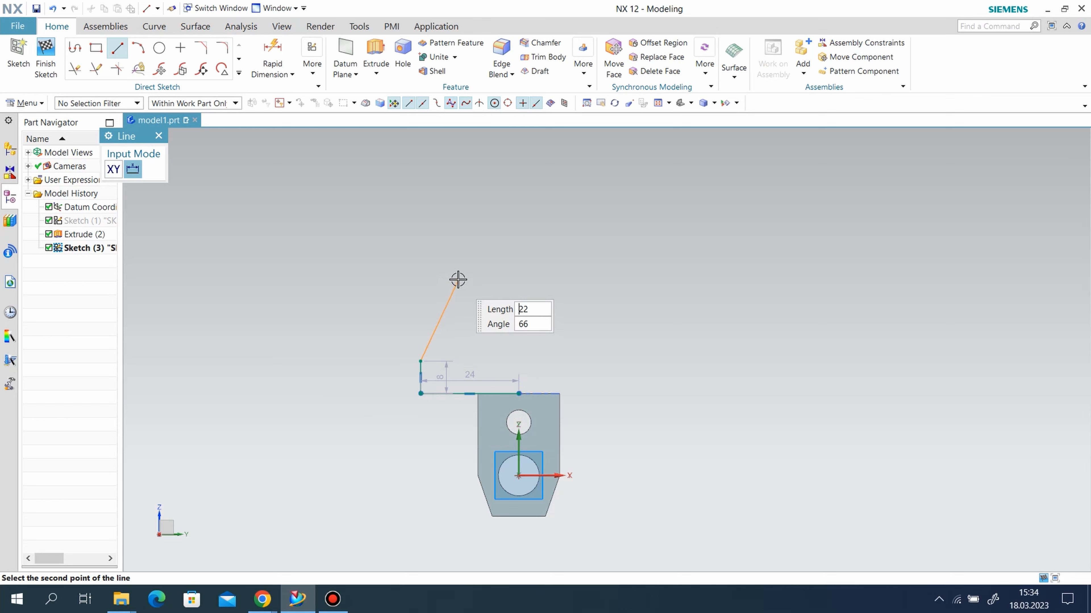
left_click(469, 273)
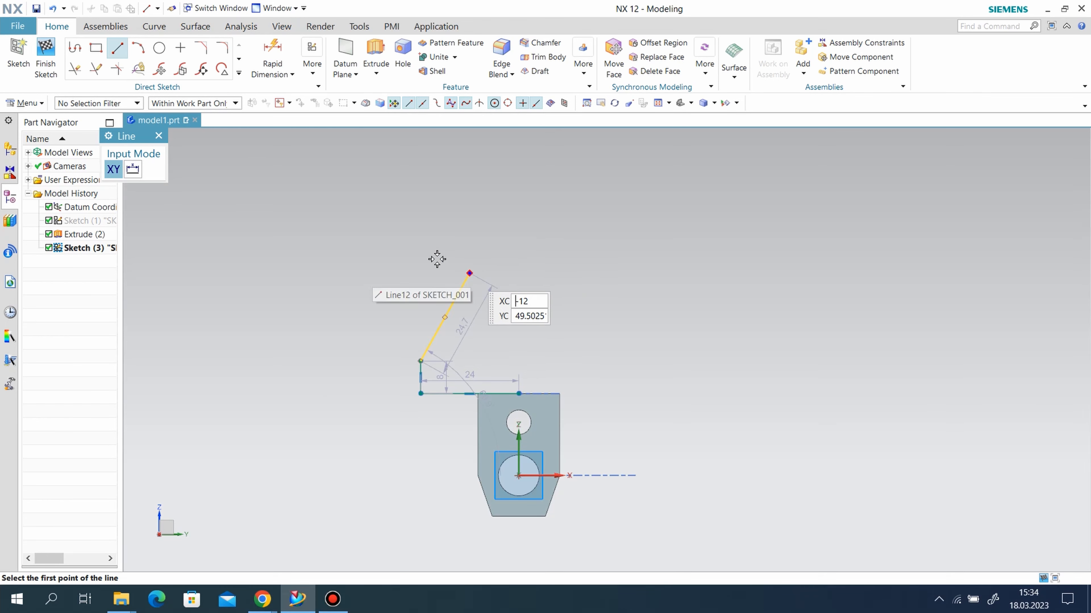
- Sketch an upward-bulging arc of about 13.8 mm radius from the slanted line's upper end across to the right, centred above the plate
key("a")
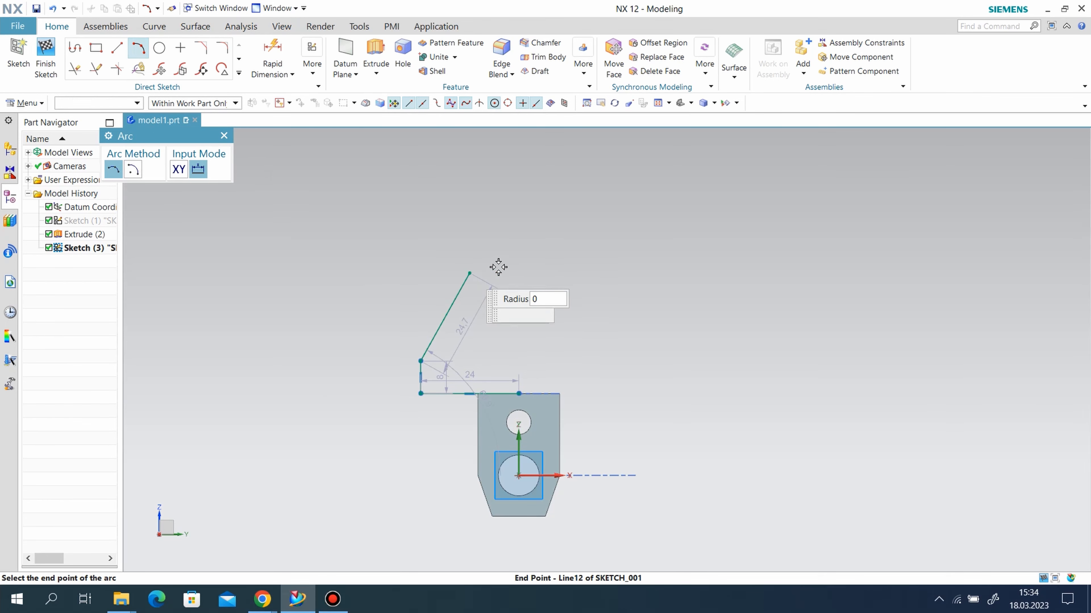
left_click(561, 263)
left_click(557, 255)
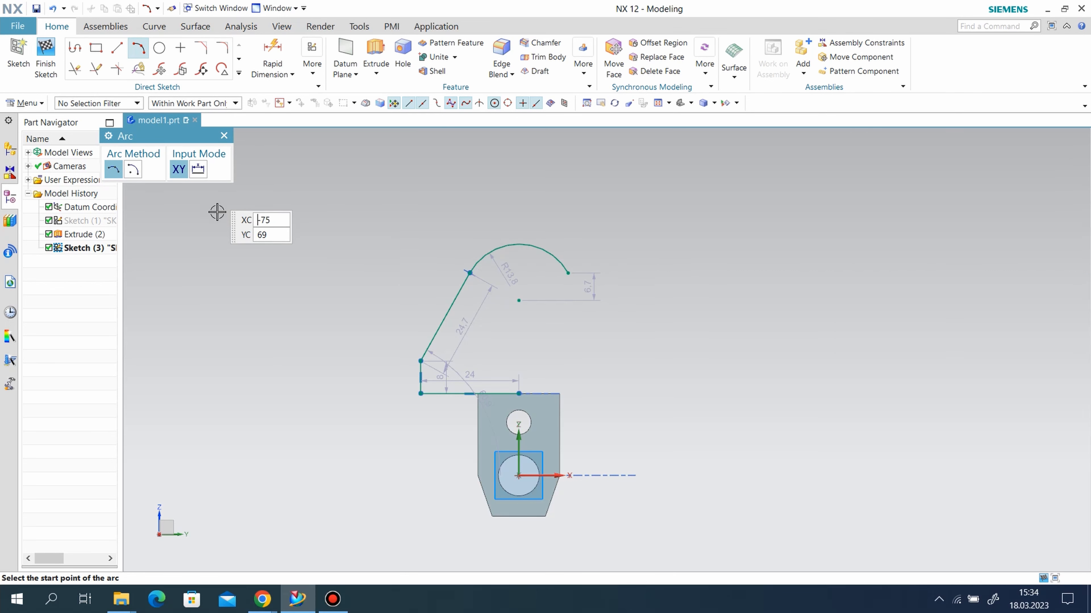
- Sketch a line about 16 mm long, tangent to the arc, down from its right end, followed by a vertical line about 14 mm downward
left_click(116, 52)
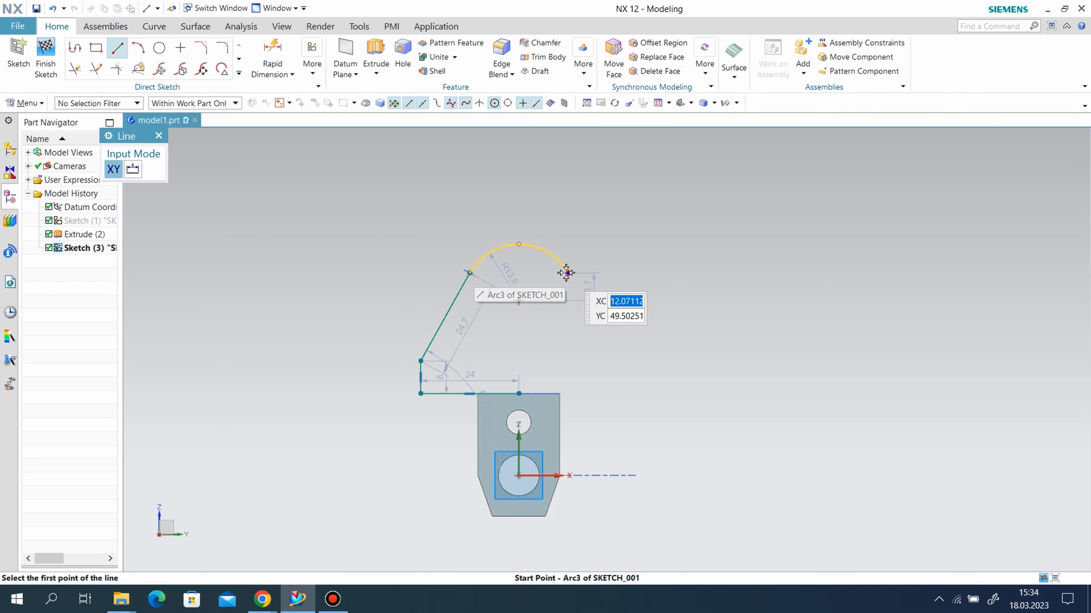
left_click(568, 273)
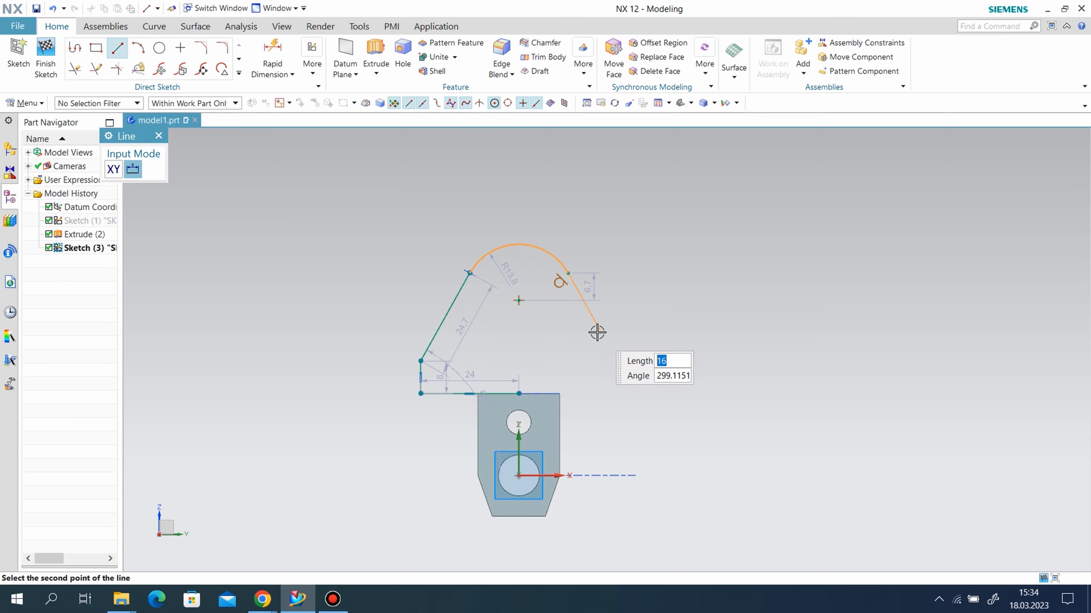
left_click(599, 331)
left_click(599, 332)
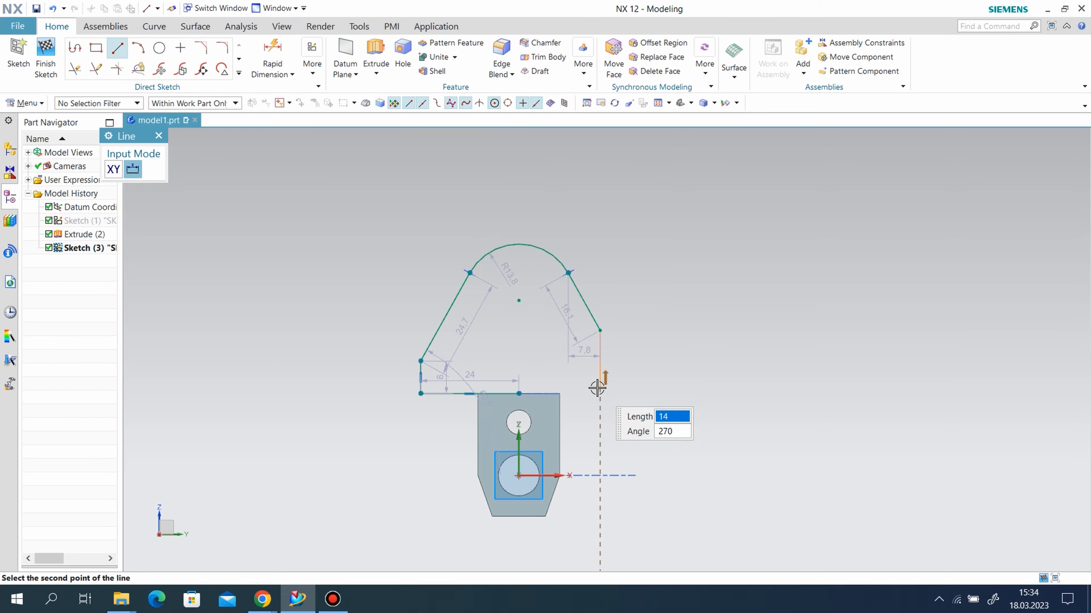
left_click(598, 391)
- Close the profile with a line from the plate's top-edge midpoint to the right vertical line's lower end, and constrain it horizontal
left_click(511, 393)
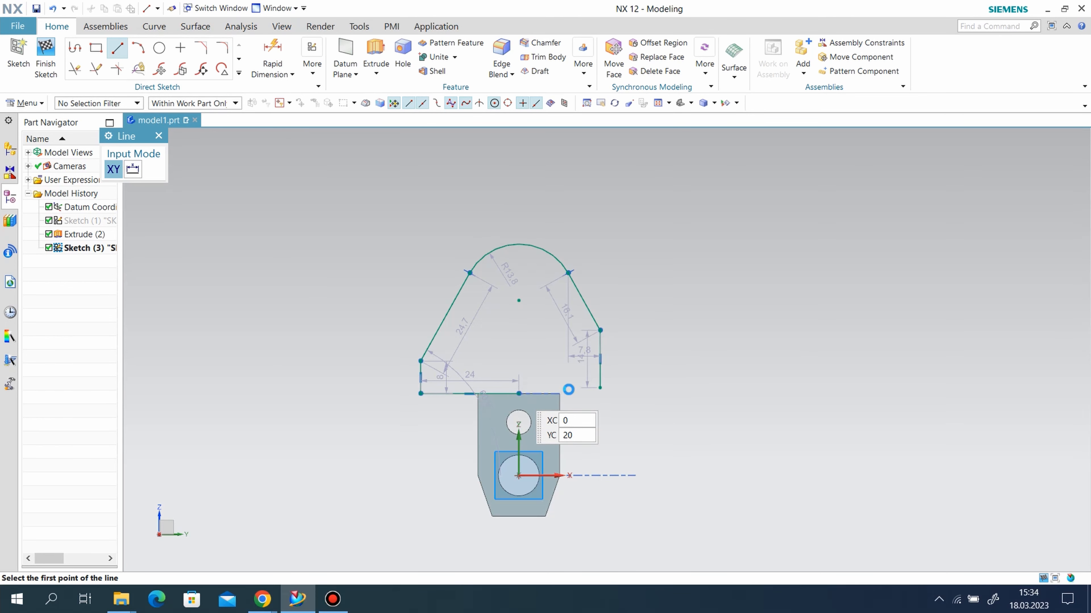
left_click(596, 389)
right_click(509, 325)
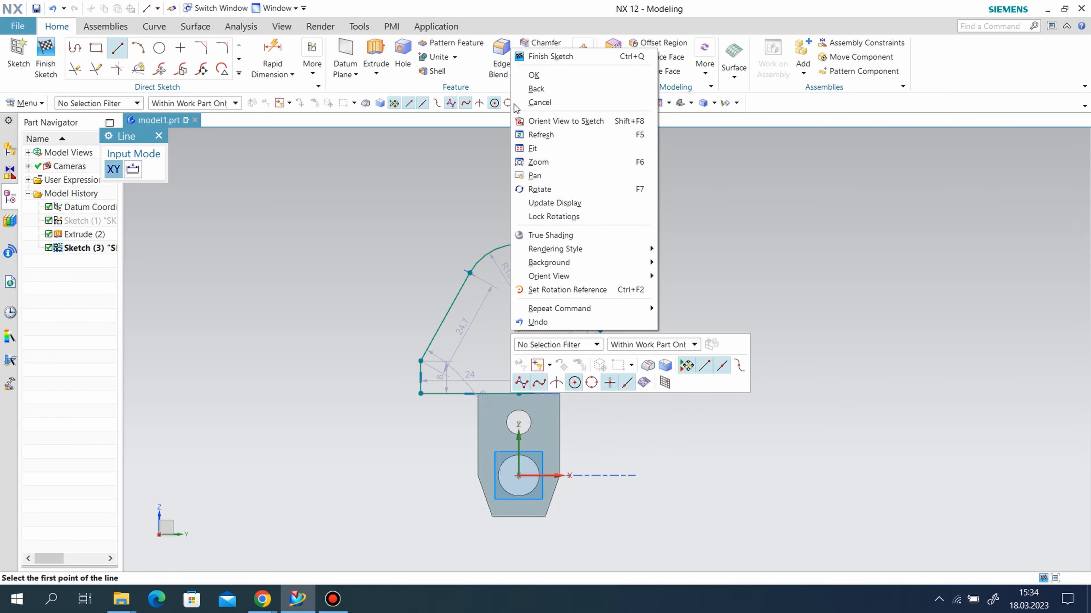
left_click(532, 75)
right_click(585, 389)
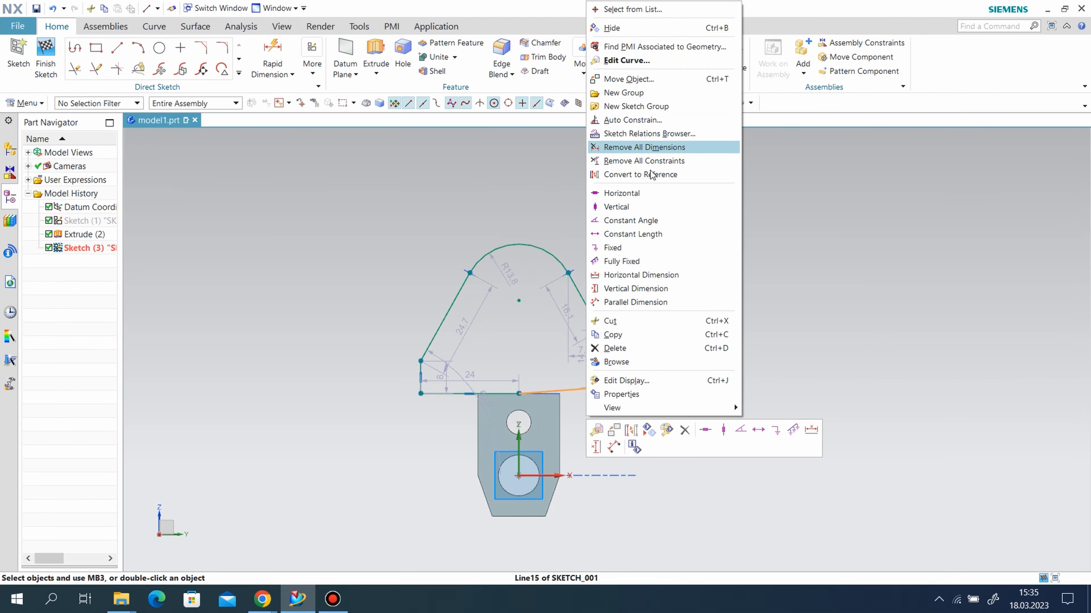
left_click(588, 192)
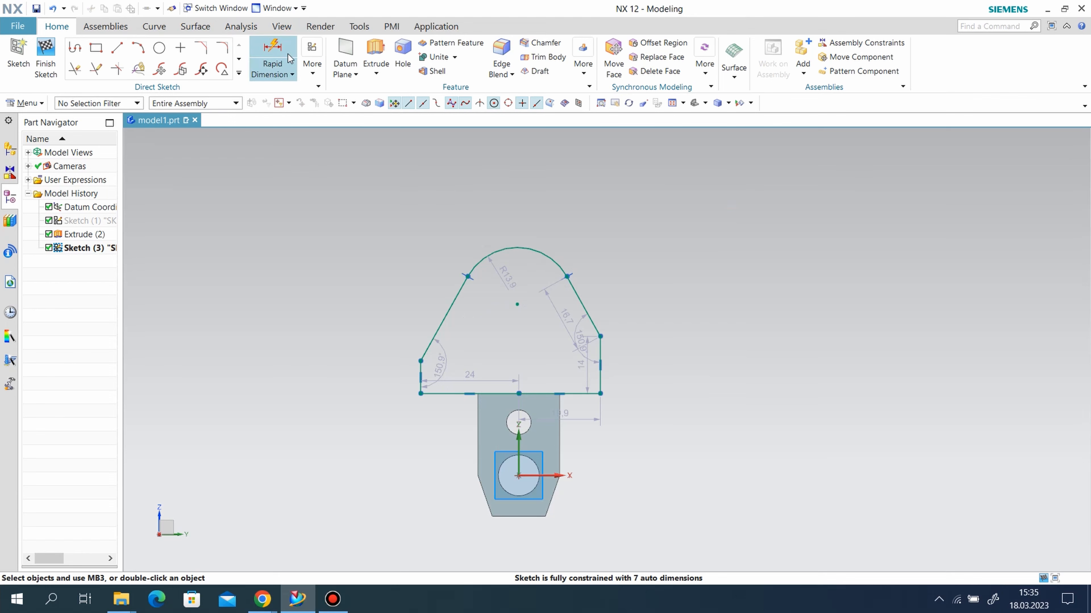
- Apply horizontal alignment constraints between the two shoulder vertices and between the arc's two endpoints
left_click(311, 69)
left_click(328, 105)
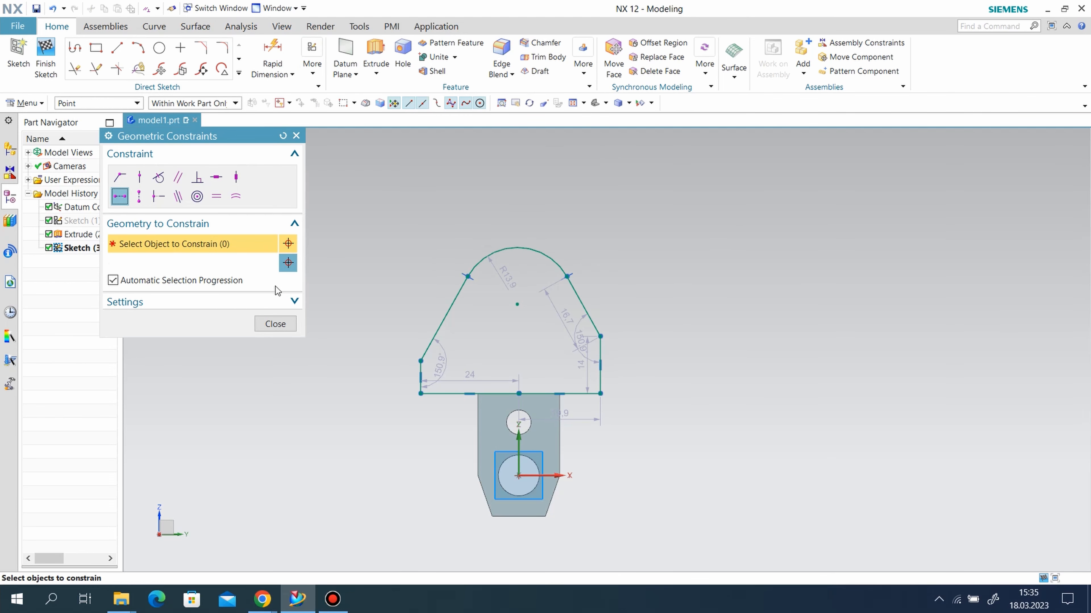
left_click(420, 361)
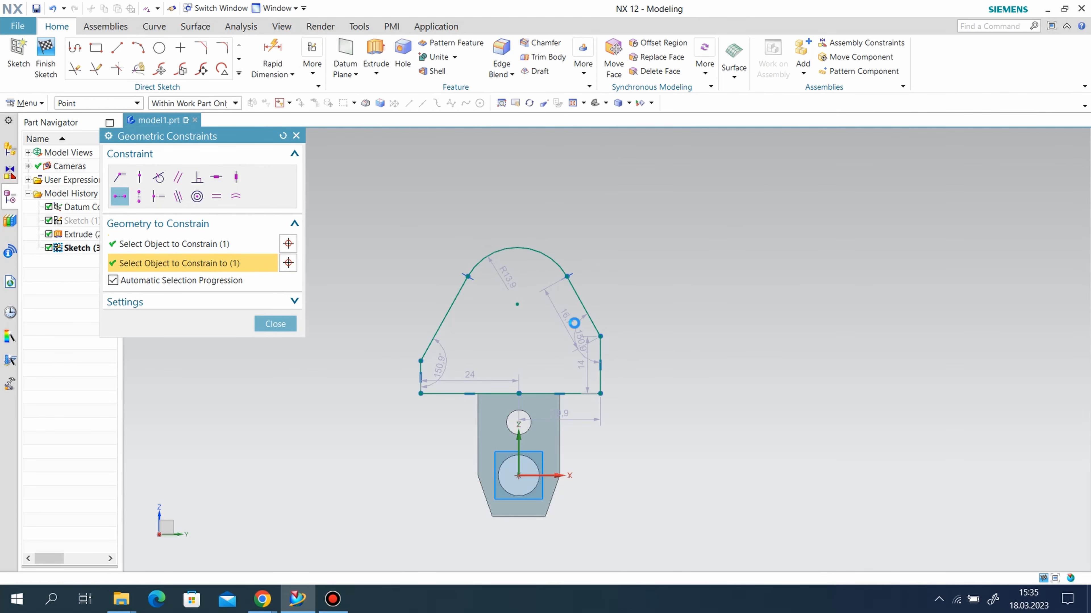
left_click(601, 338)
left_click(460, 260)
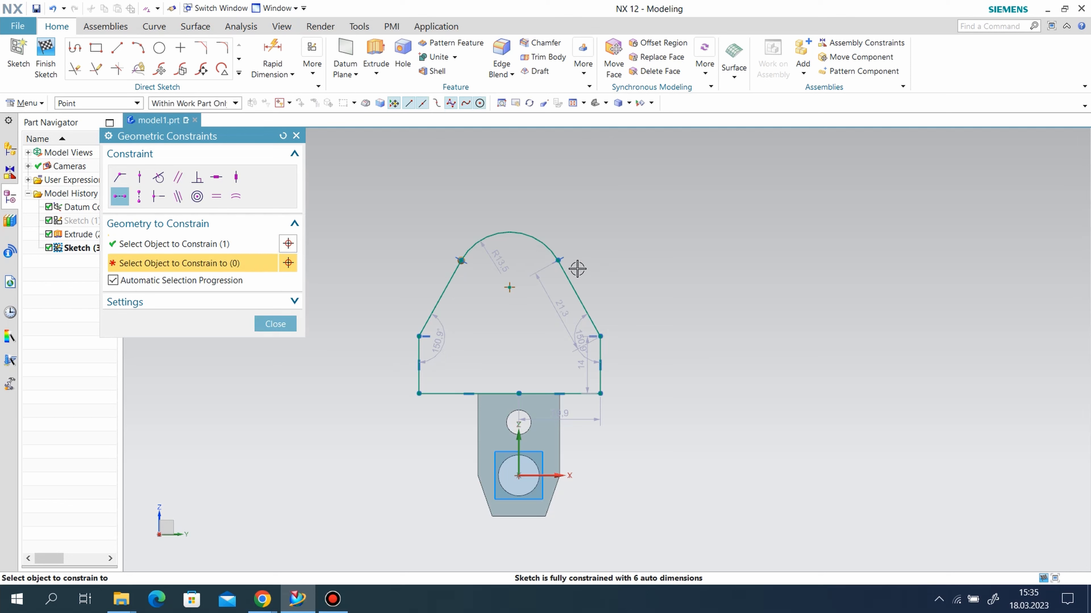
left_click(560, 261)
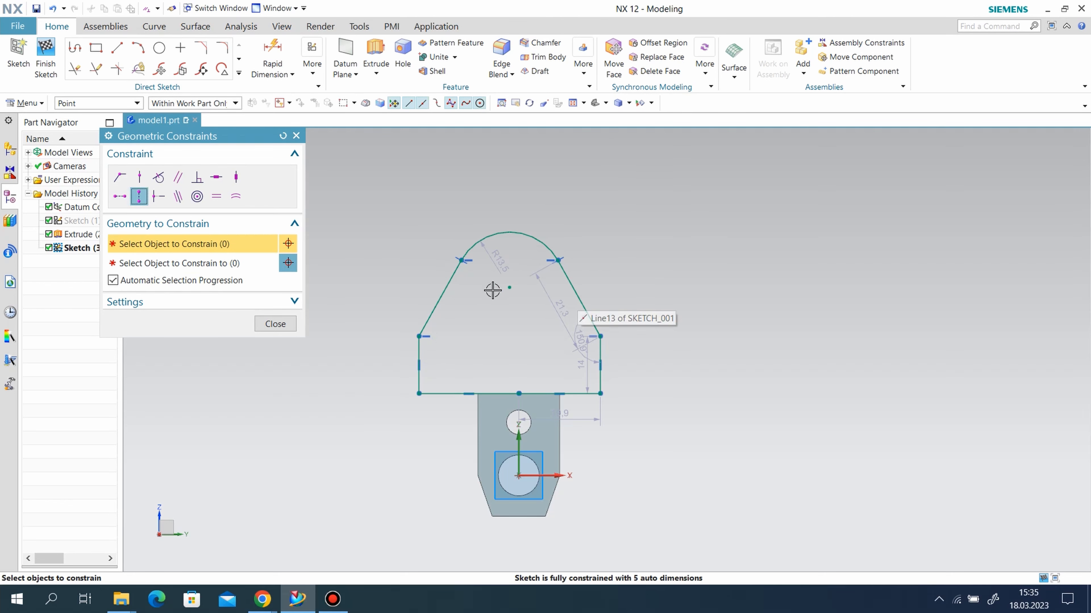
- Vertically align the arc's centre with the midpoint of the plate's top edge
left_click(509, 288)
left_click(519, 393)
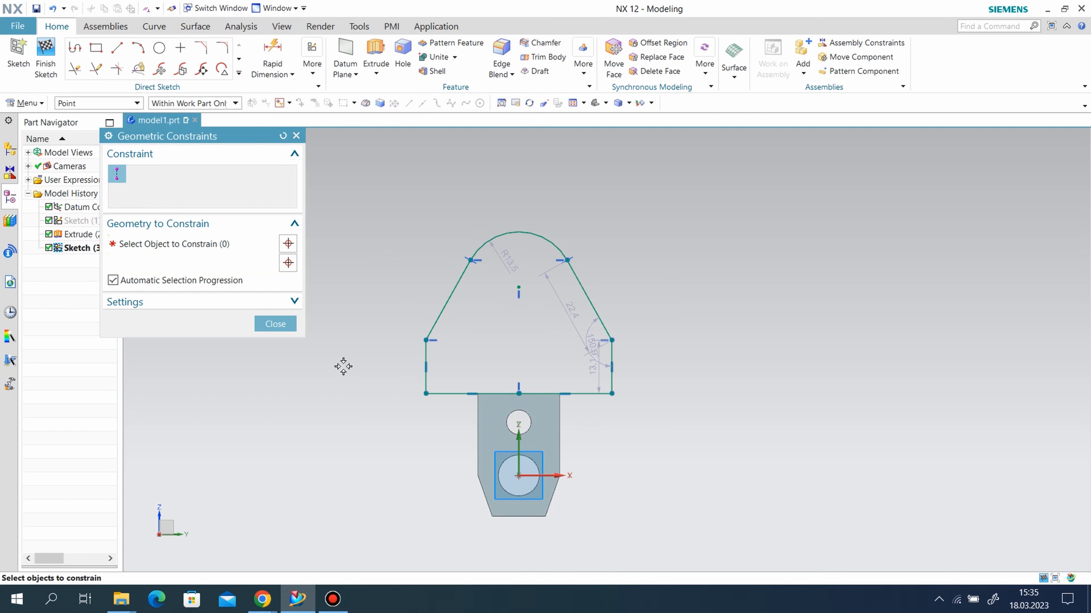
left_click(277, 326)
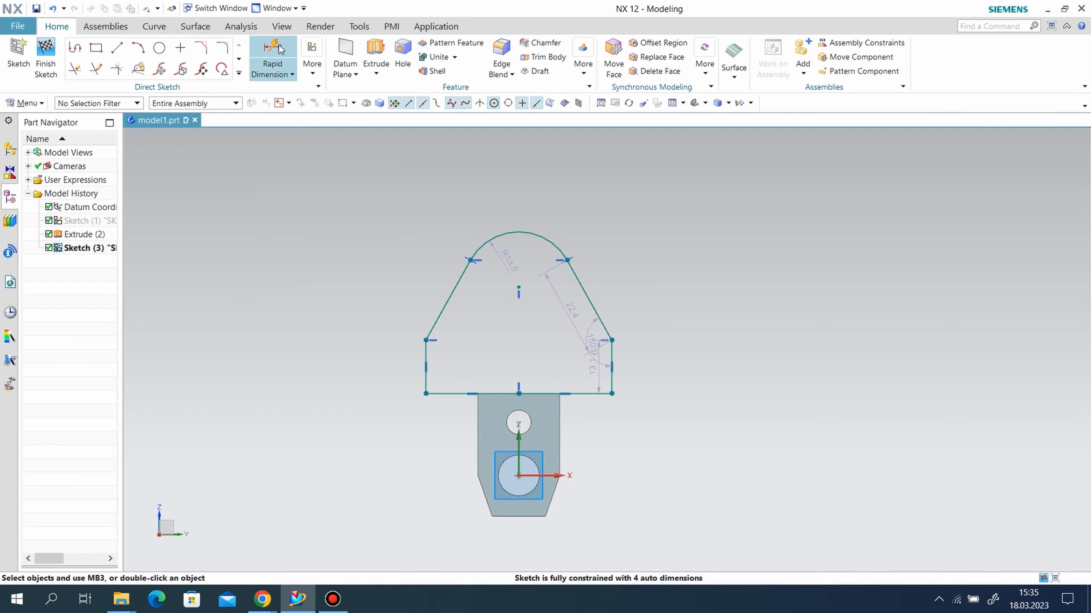
- Dimension the overall width between the profile's lower corners and set it to 28 mm
left_click(272, 56)
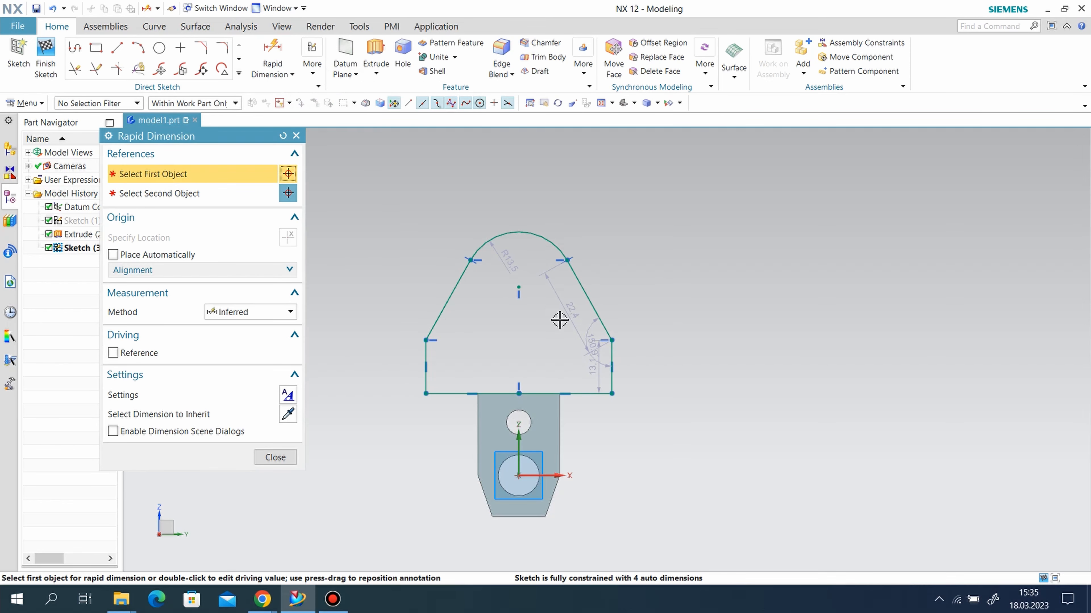
left_click(425, 393)
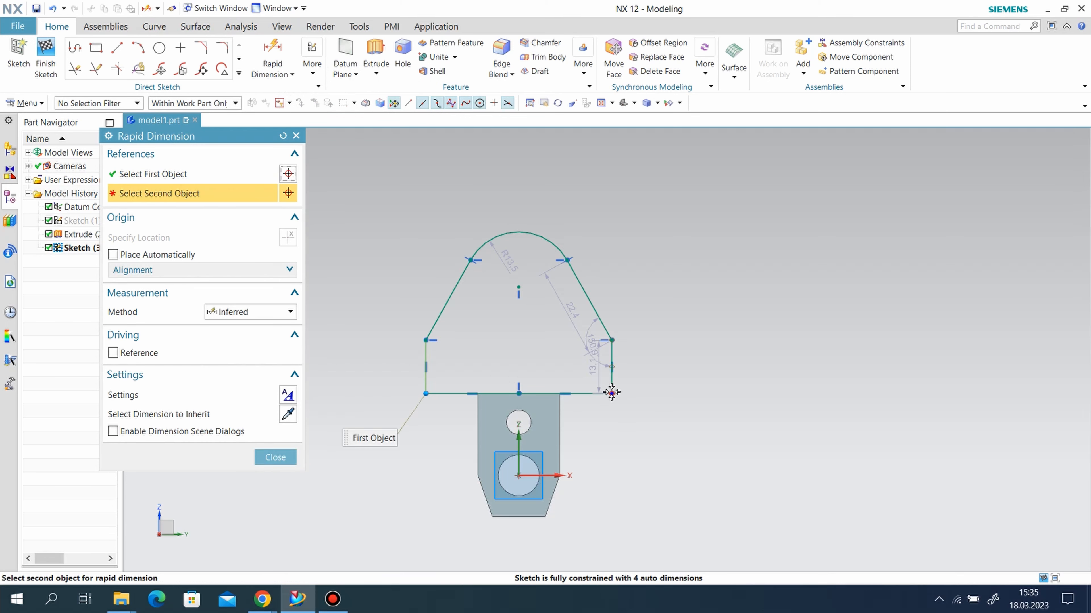
left_click(612, 393)
left_click(582, 428)
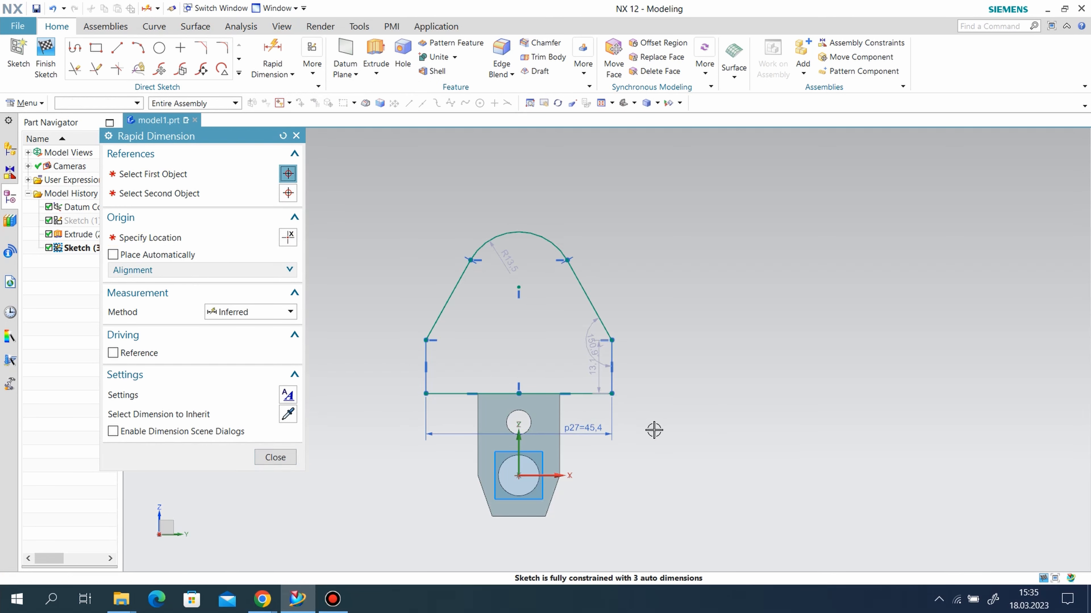
type("28")
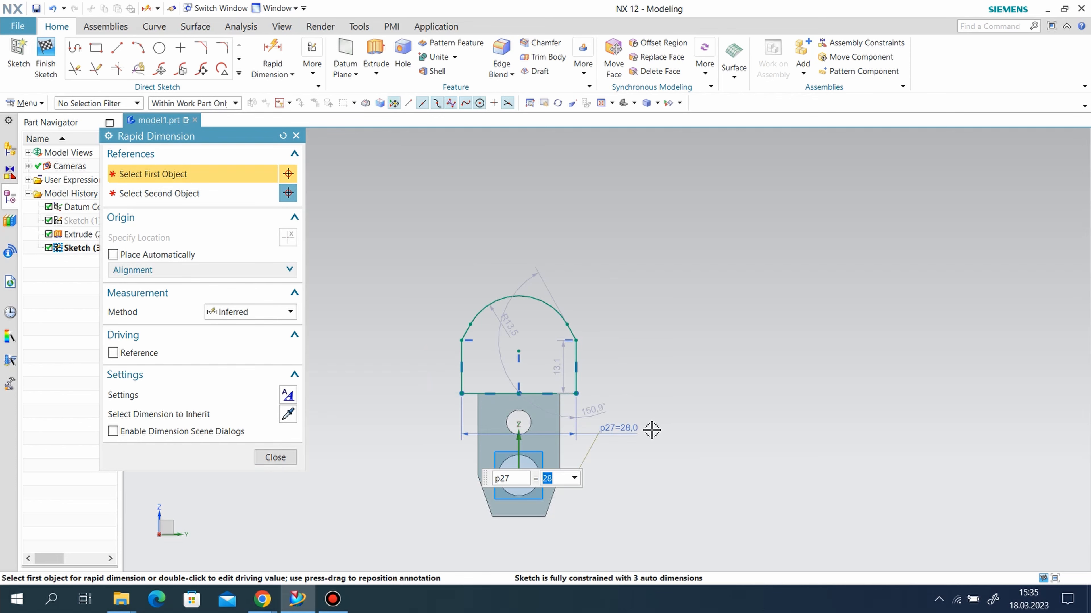
scroll(651, 430, "up", 3)
left_click(275, 457)
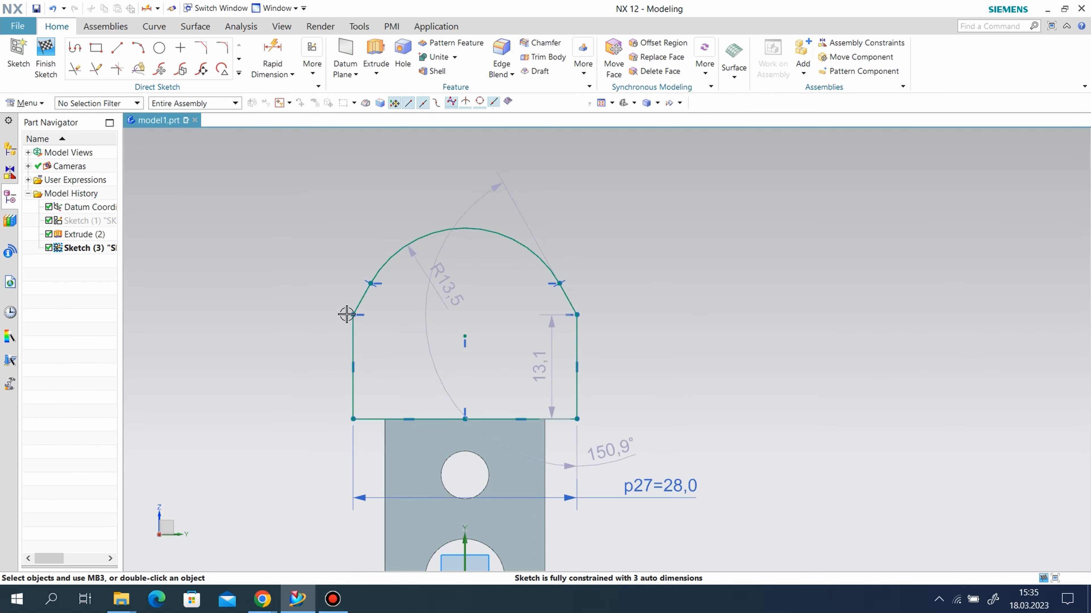
- Lower the left shoulder vertex and shift the arc's left endpoint inward, and dimension the left vertical side to 8 mm
left_click_drag(354, 314, 361, 366)
mouse_move(371, 283)
left_mouse_down()
mouse_move(389, 292)
mouse_move(365, 286)
mouse_move(380, 289)
left_mouse_up()
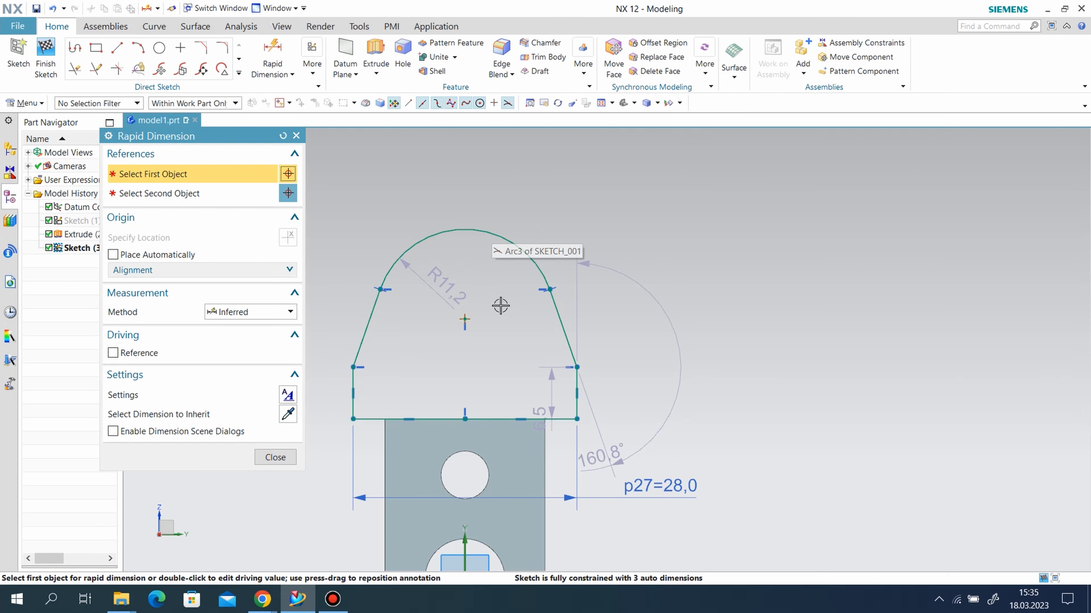
left_click(352, 368)
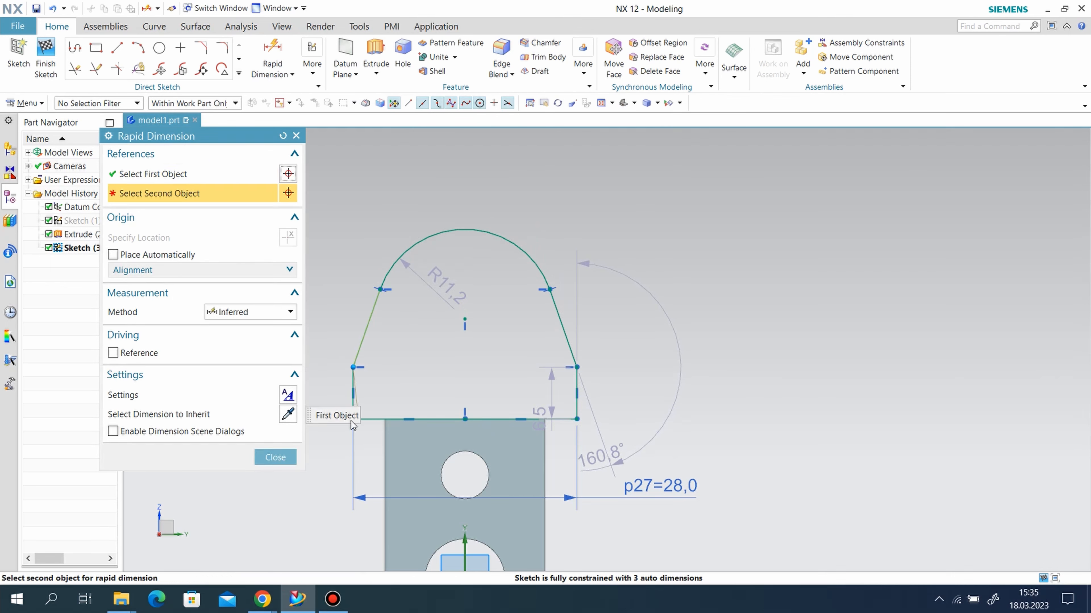
scroll(715, 361, "down", 2)
scroll(429, 422, "up", 1)
left_click(484, 398)
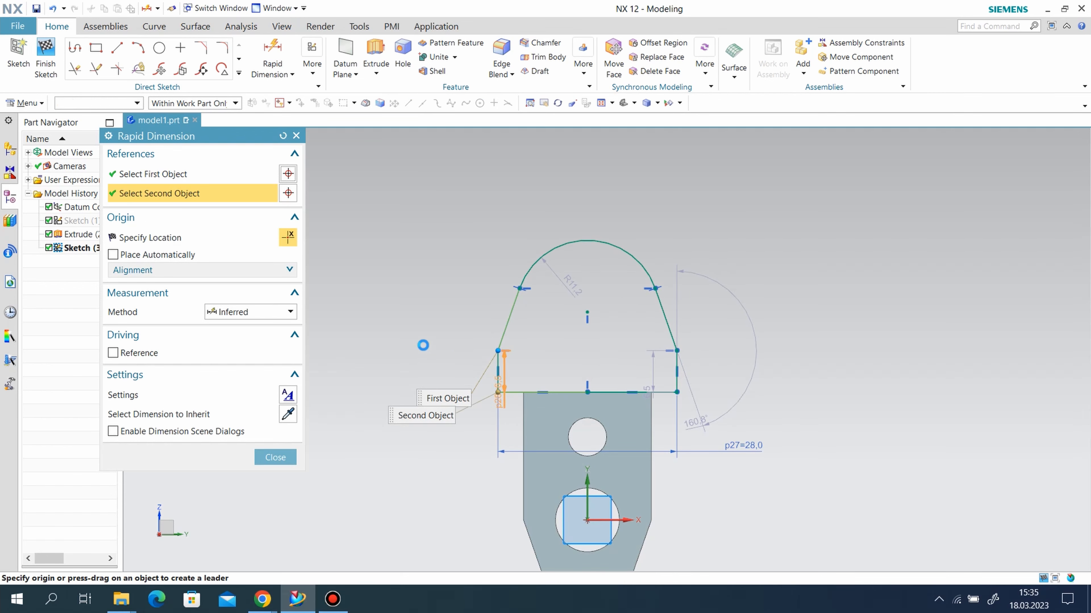
left_click(421, 322)
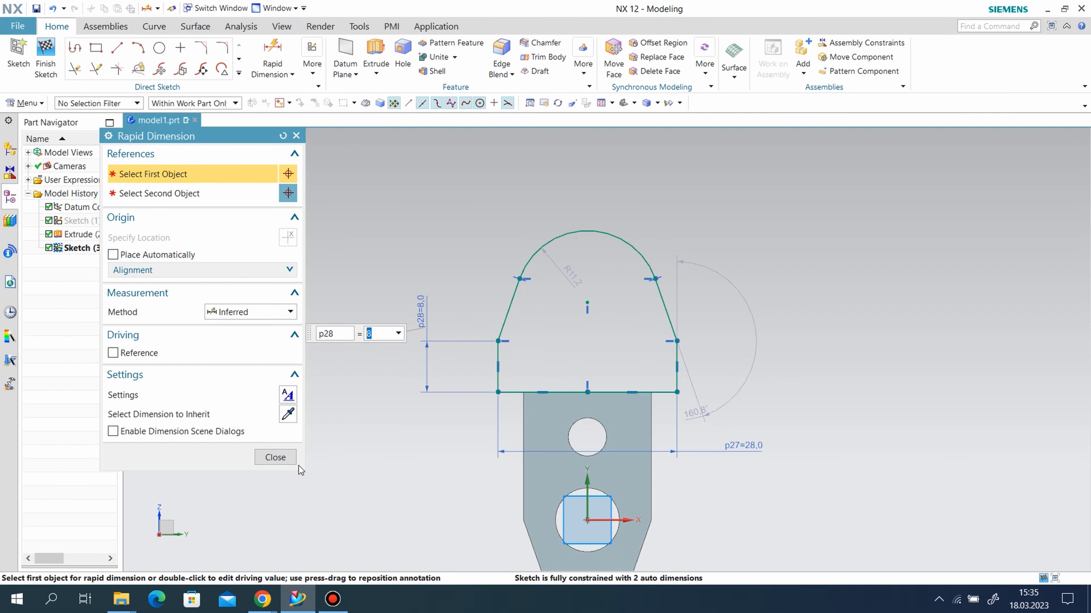
left_click(275, 457)
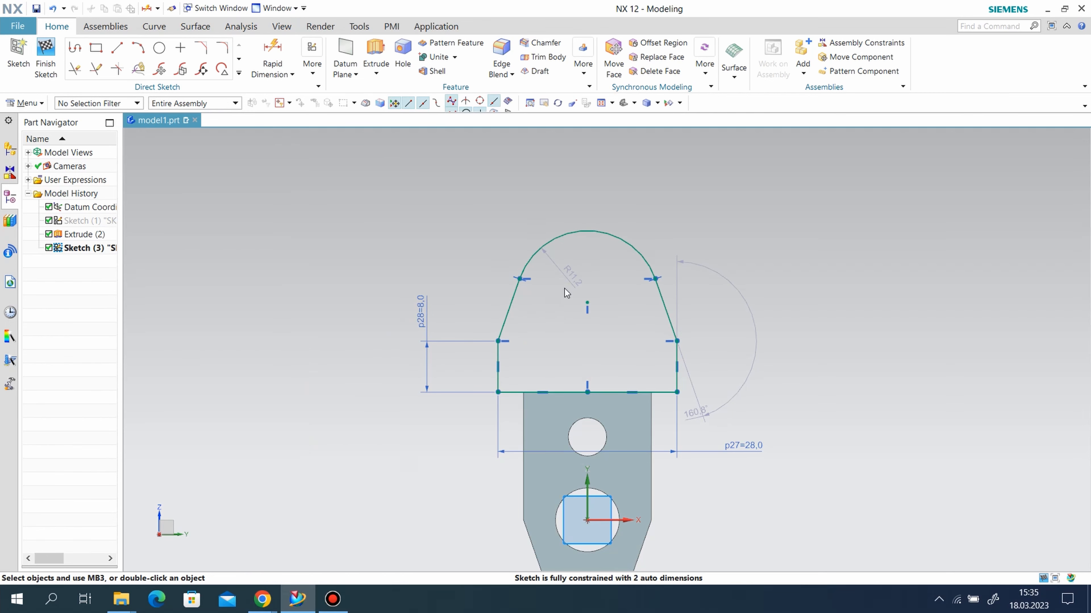
- Set the top arc's radius to 10 mm and dimension its centre 24 mm above the profile's base
double_click(566, 274)
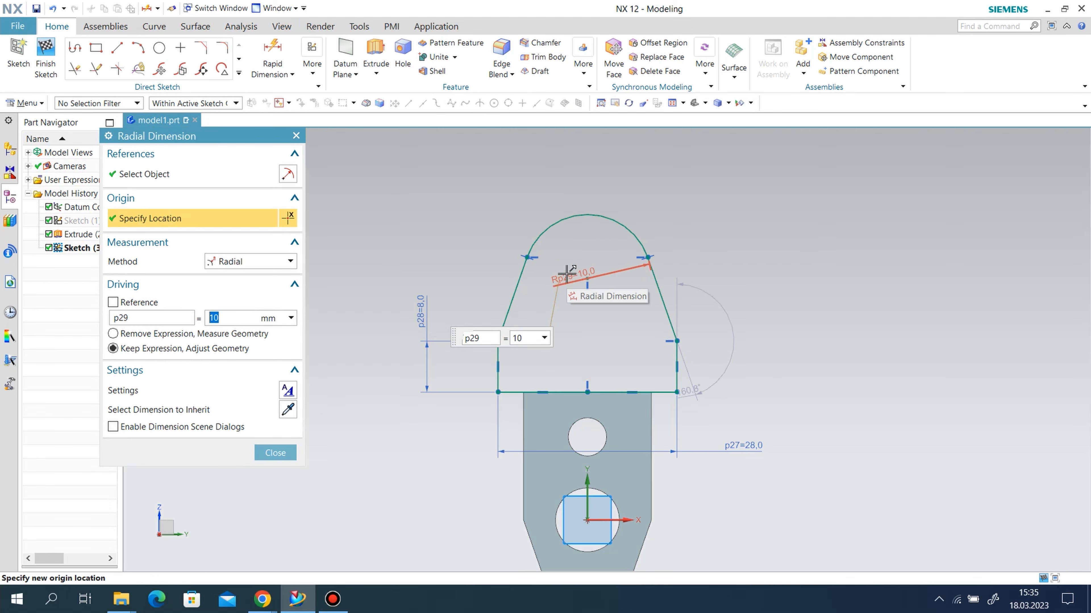
left_click(276, 454)
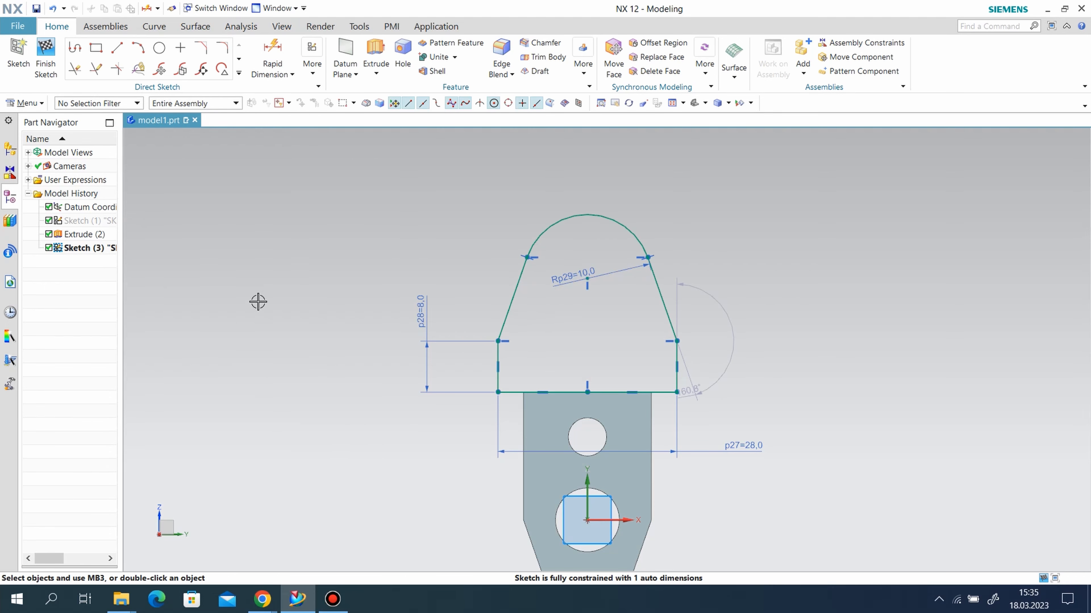
left_click(272, 56)
left_click(549, 230)
left_click(498, 391)
left_click(374, 351)
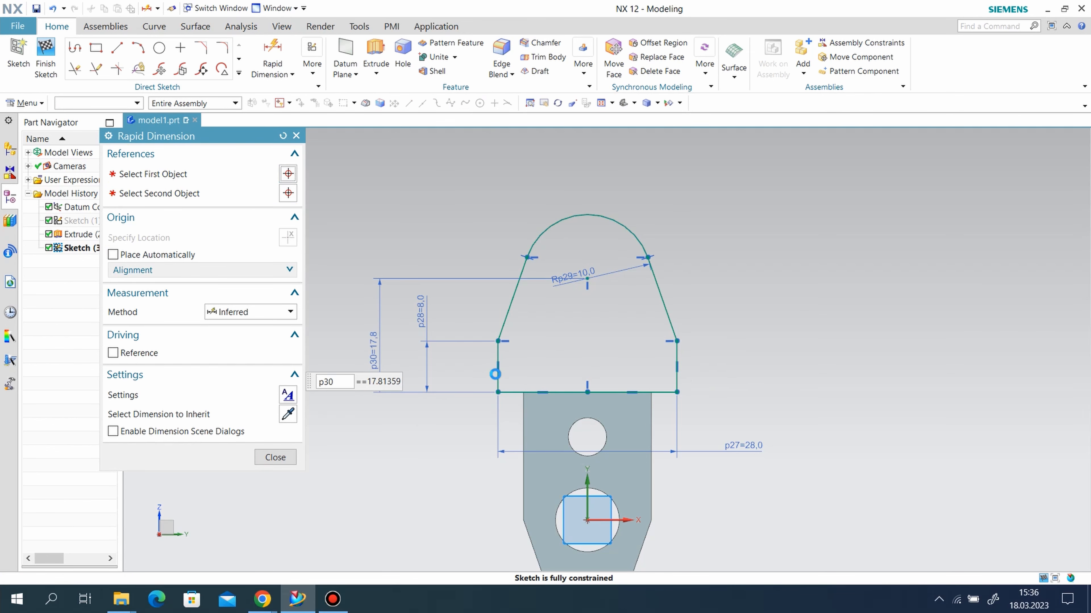
left_click(287, 455)
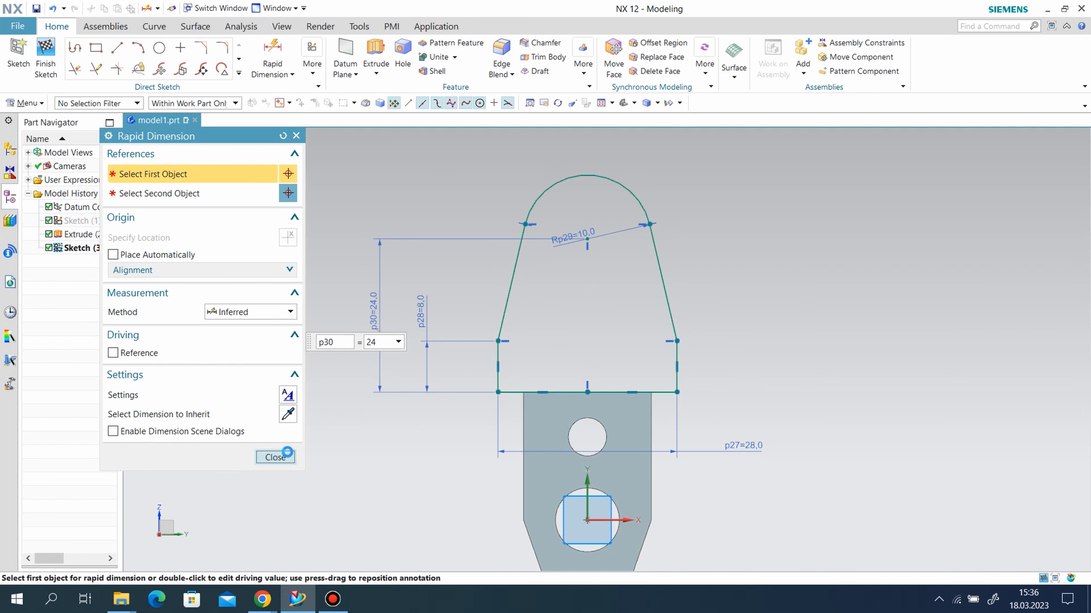
- Sketch a circle about 5.8 mm in diameter centred on the top arc's centre
scroll(601, 406, "down", 2)
scroll(677, 255, "up", 2)
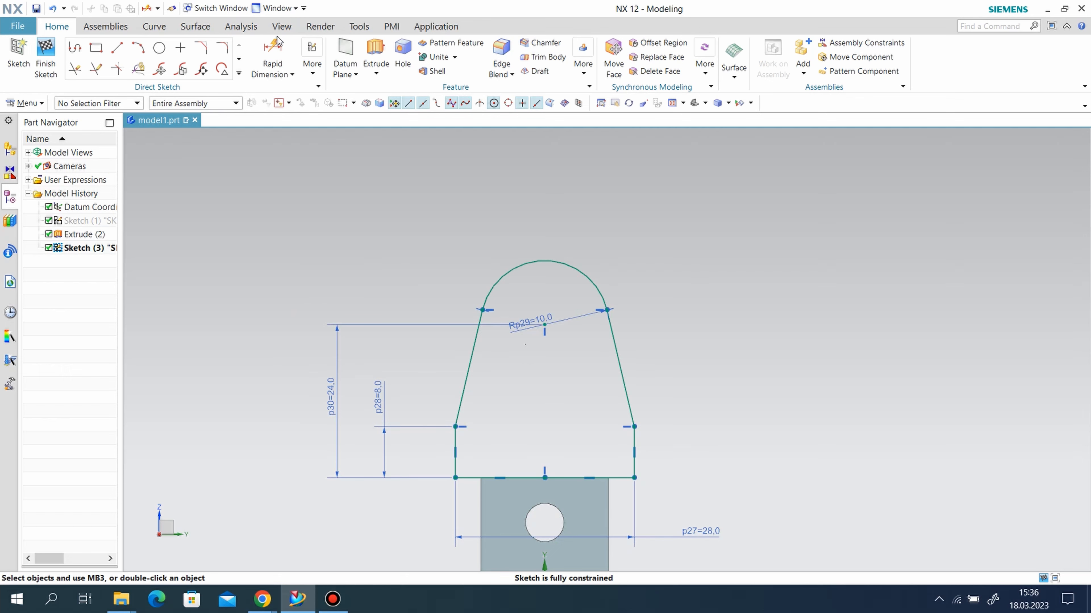
left_click(159, 47)
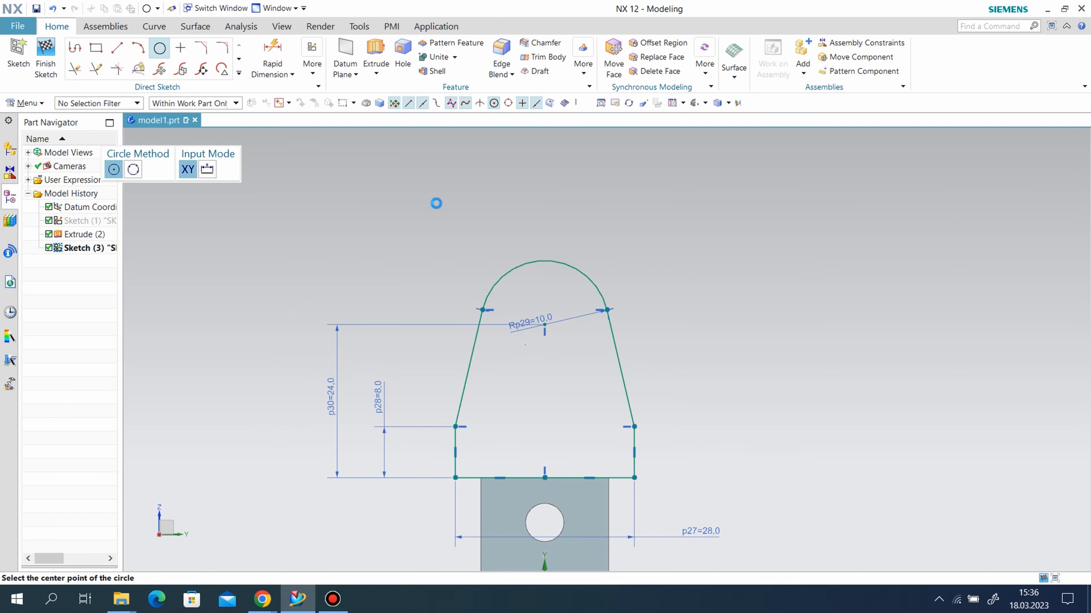
left_click(544, 325)
left_click(546, 307)
- Dimension the circle's diameter to 10 mm and finish the sketch
left_click(270, 56)
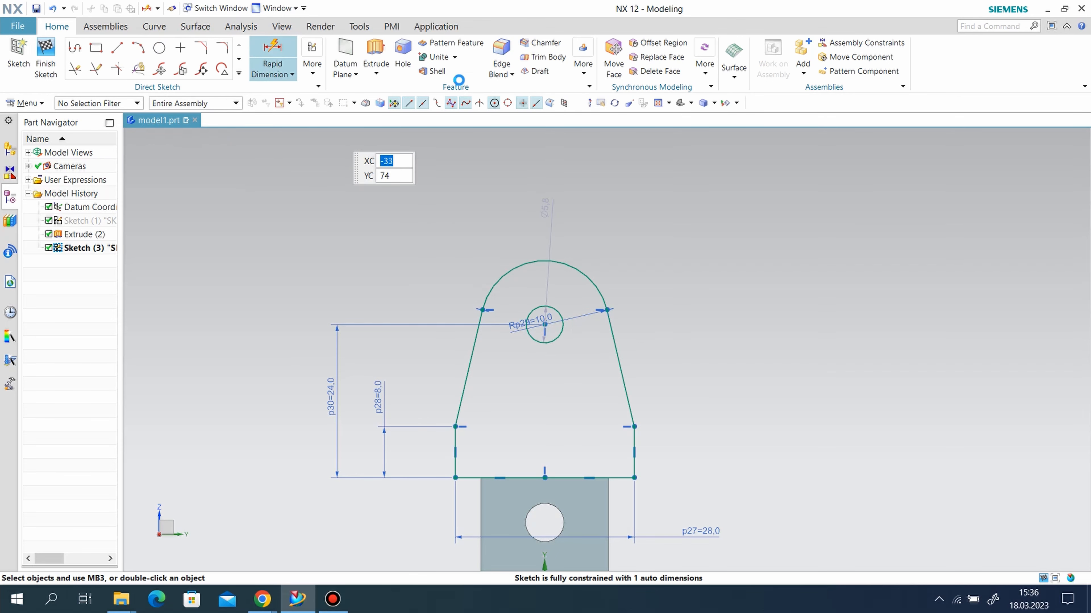
left_click(555, 309)
left_click(577, 296)
type("10")
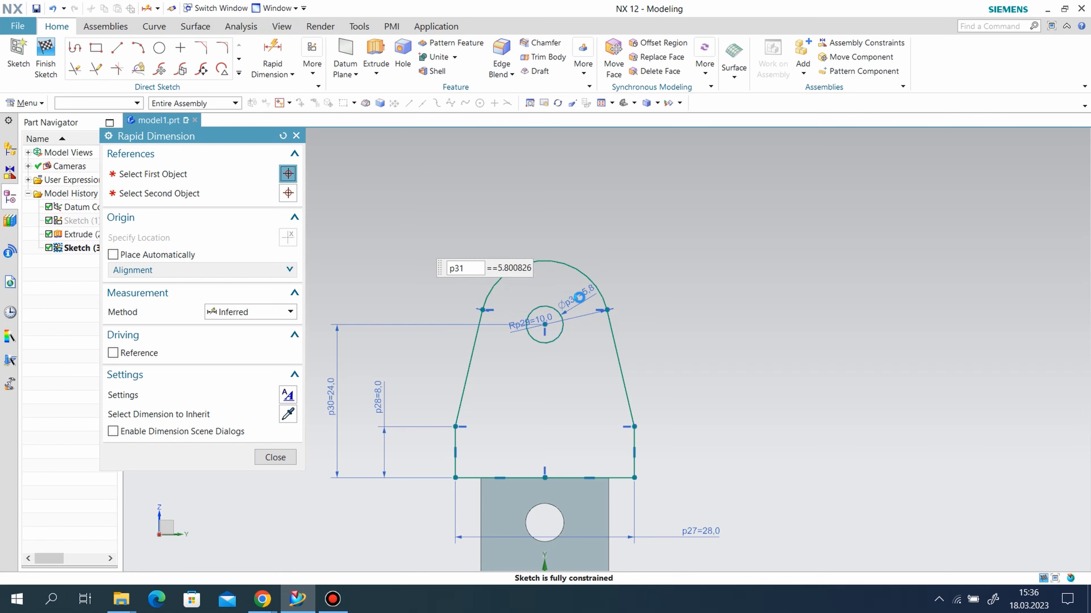
key("Return")
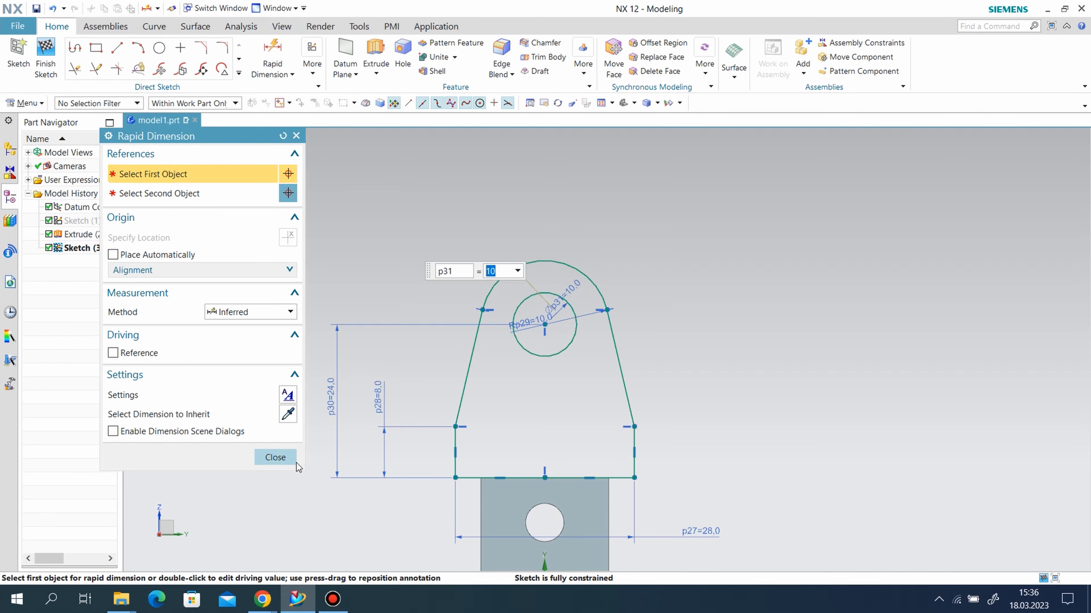
left_click(275, 457)
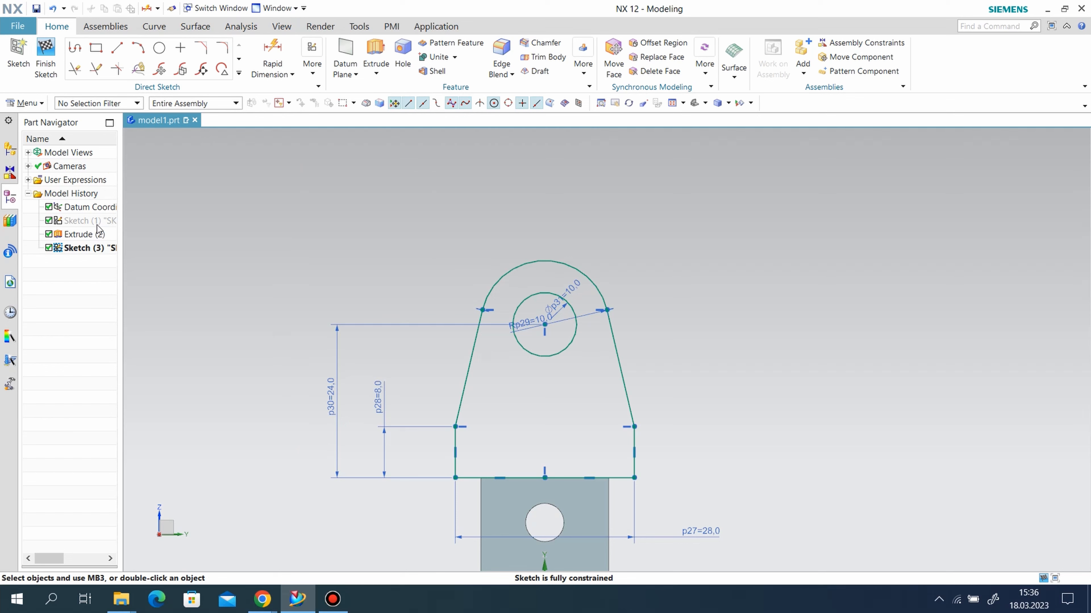
left_click(47, 69)
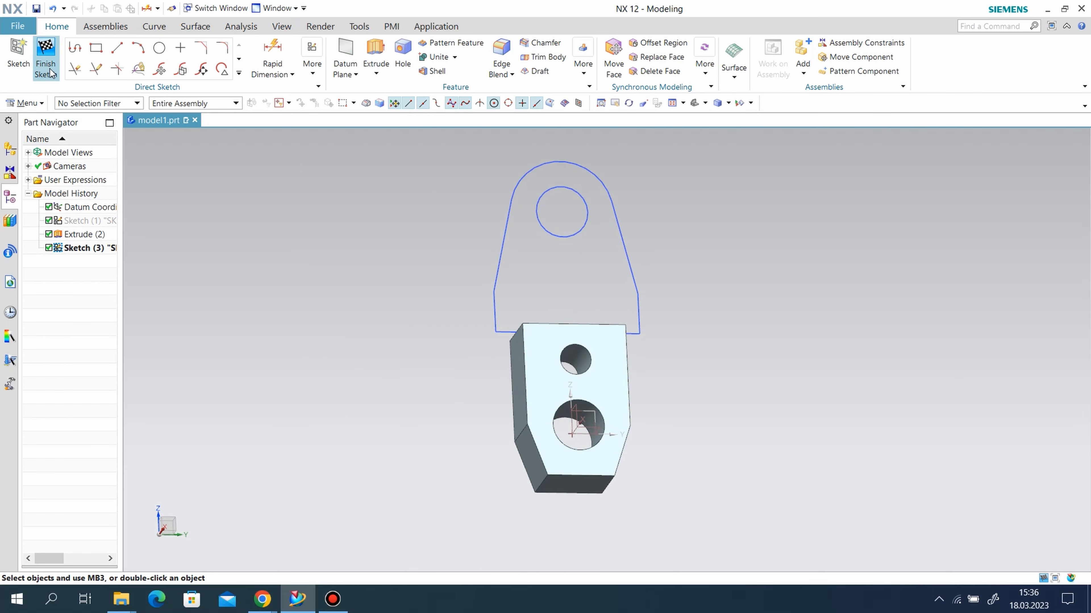
scroll(429, 187, "up", 2)
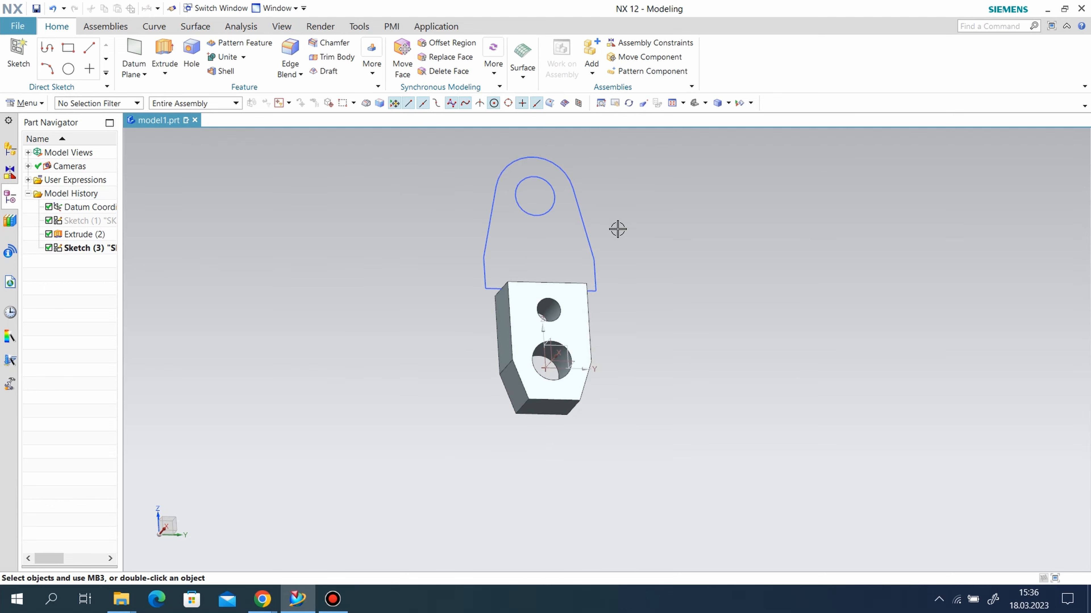
- Extrude the lug profile with a symmetric distance of 36 mm and unite it with the plate body
middle_click_drag(619, 229, 512, 195)
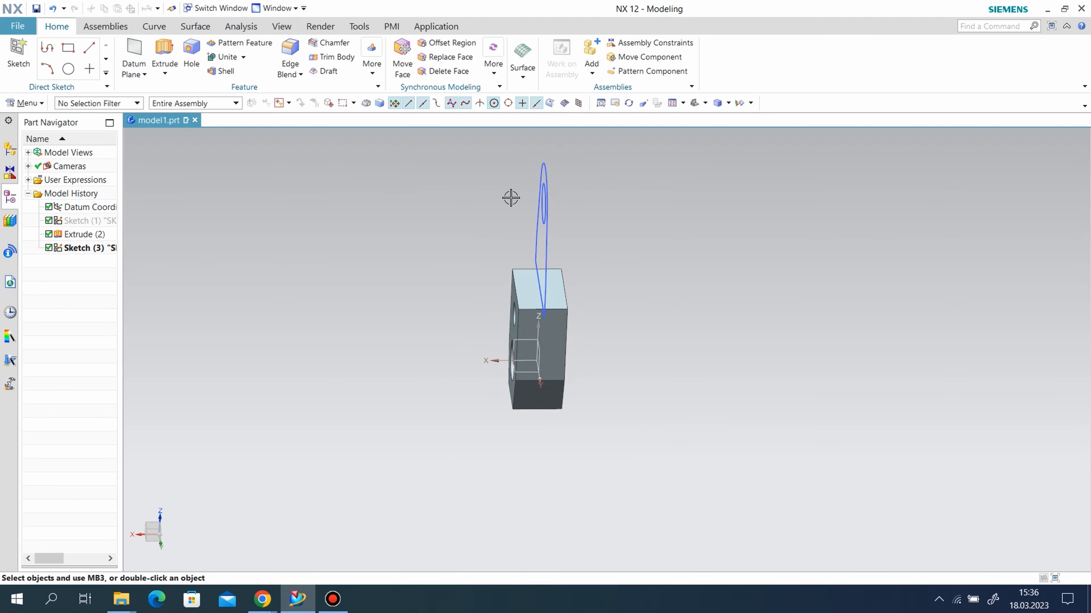
left_click(164, 56)
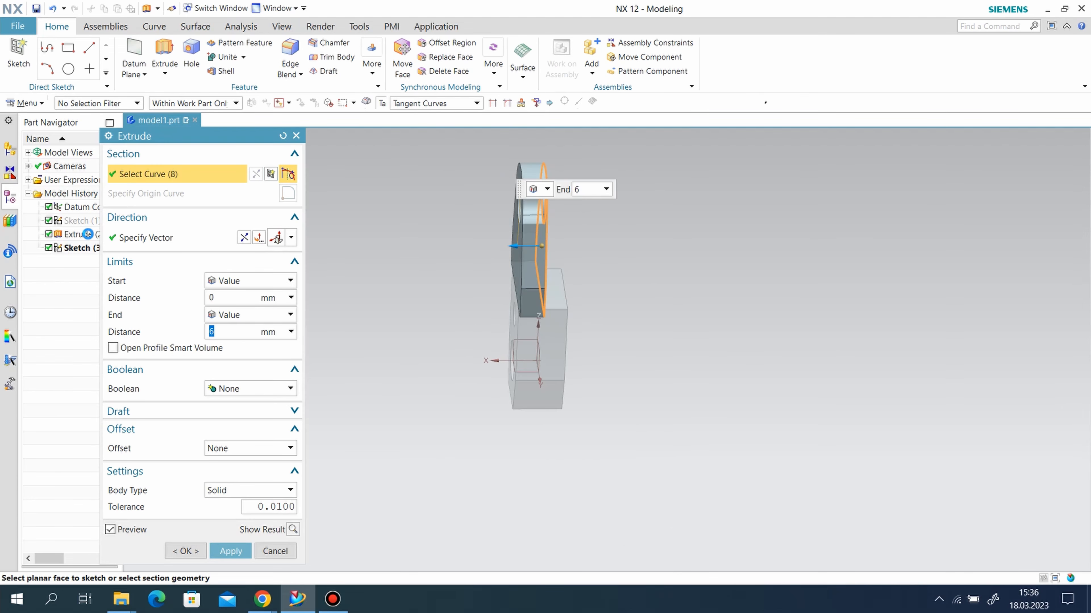
left_click(224, 281)
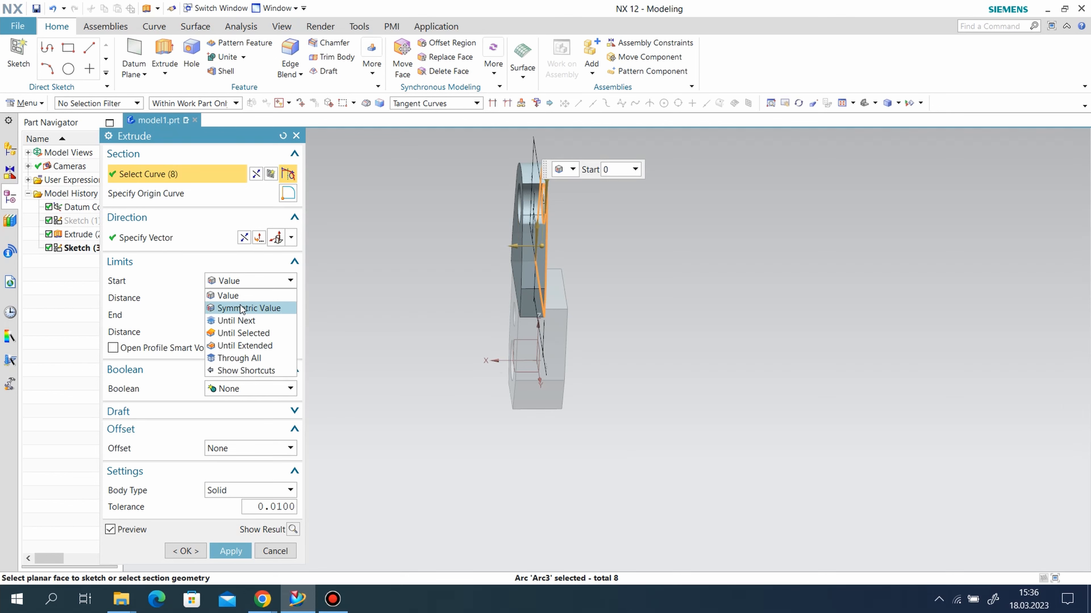
left_click(231, 309)
type("36")
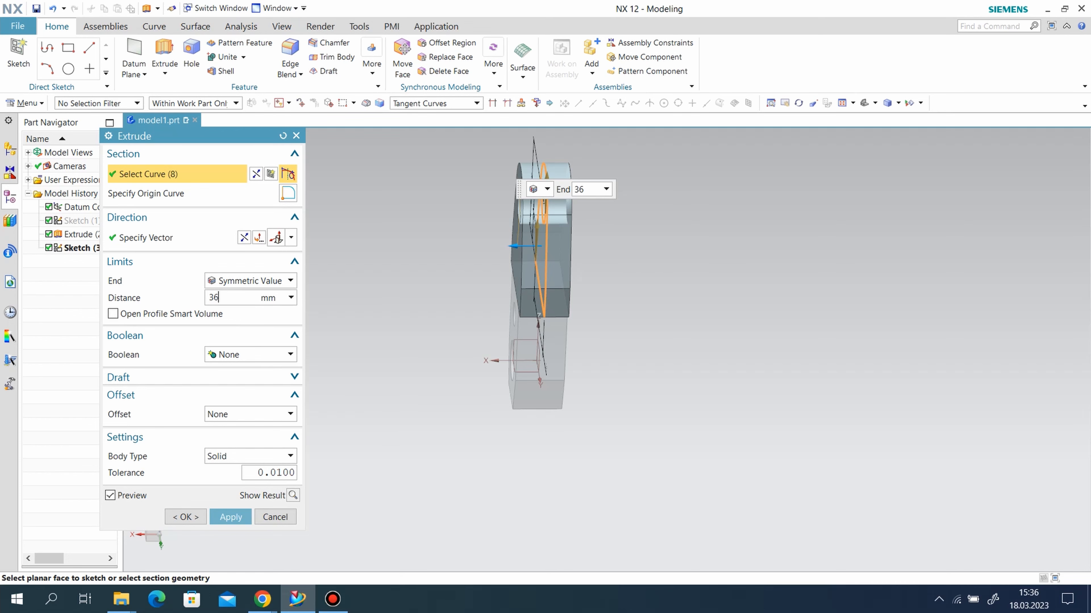
left_click(243, 355)
left_click(227, 382)
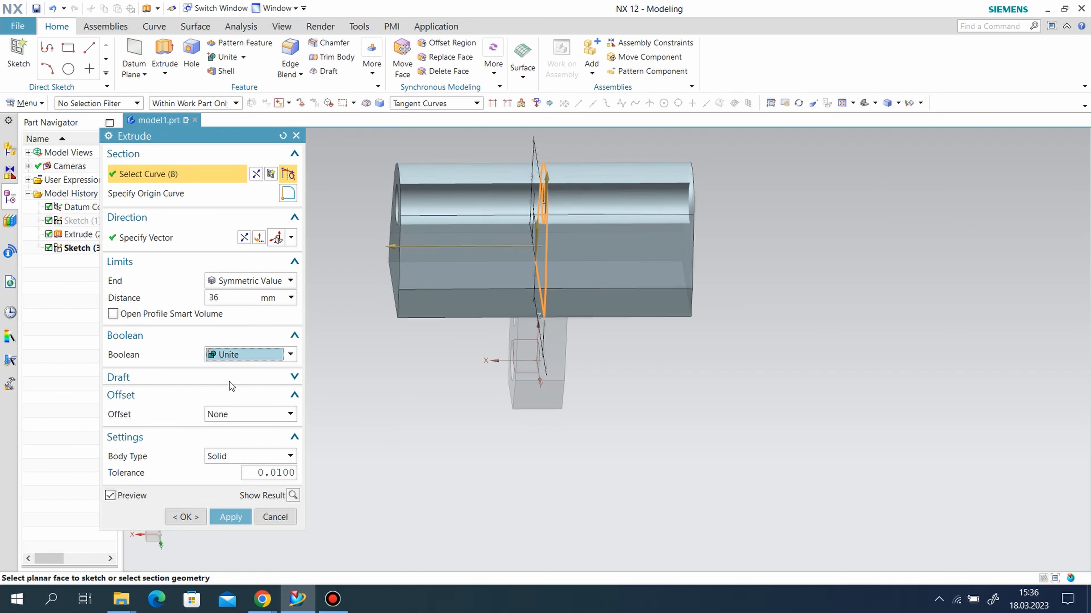
mouse_move(575, 380)
middle_mouse_down()
mouse_move(533, 414)
mouse_move(570, 372)
mouse_move(607, 403)
mouse_move(596, 359)
mouse_move(576, 373)
middle_mouse_up()
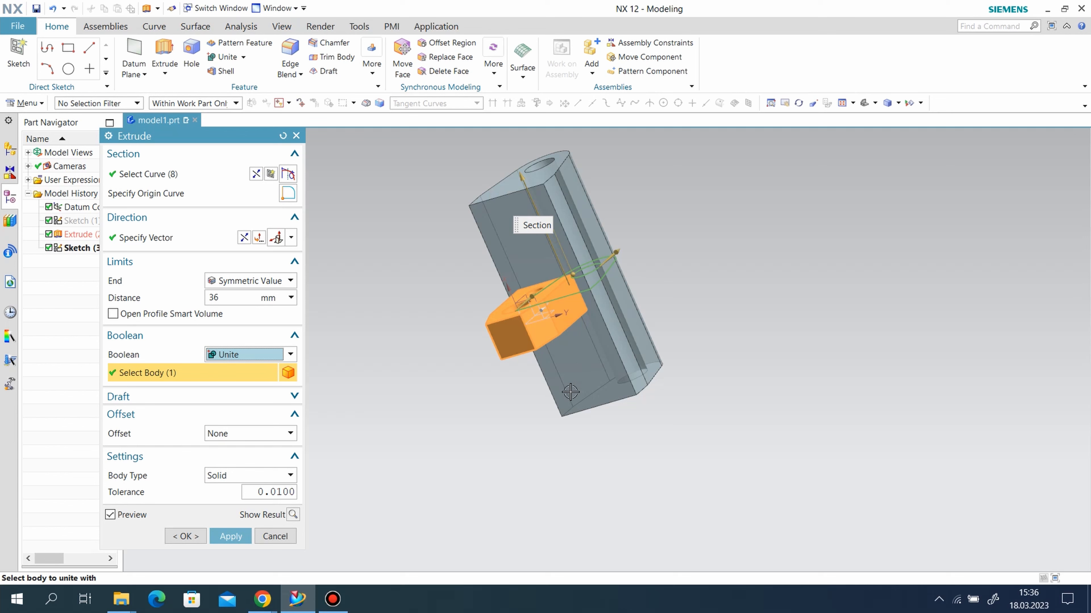
- Set the lug extrusion's symmetric distance to 18 mm and apply it
left_click(206, 300)
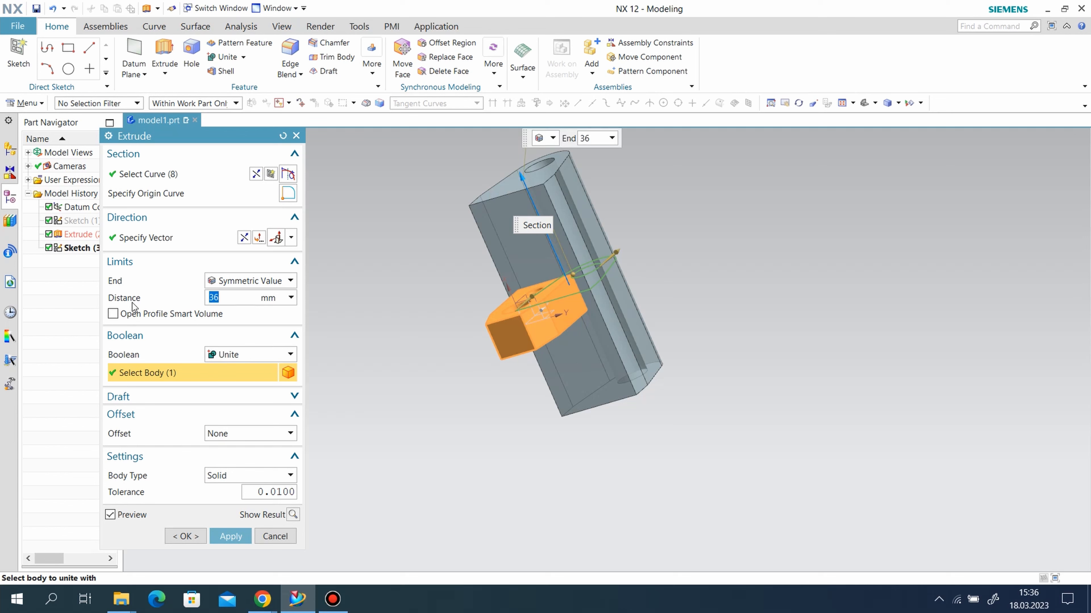
type("18")
key("Return")
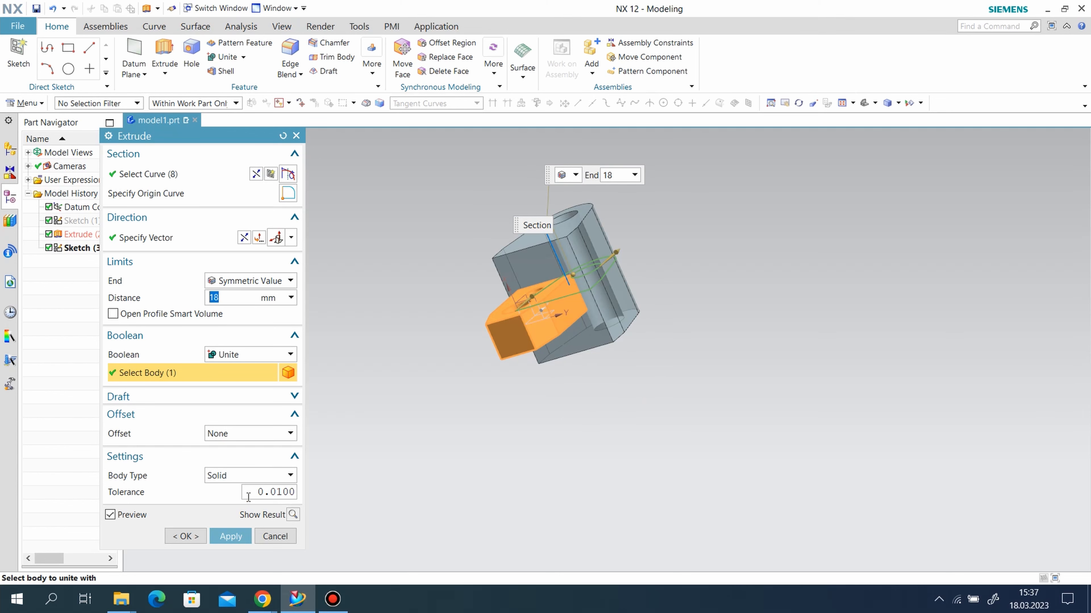
left_click(239, 536)
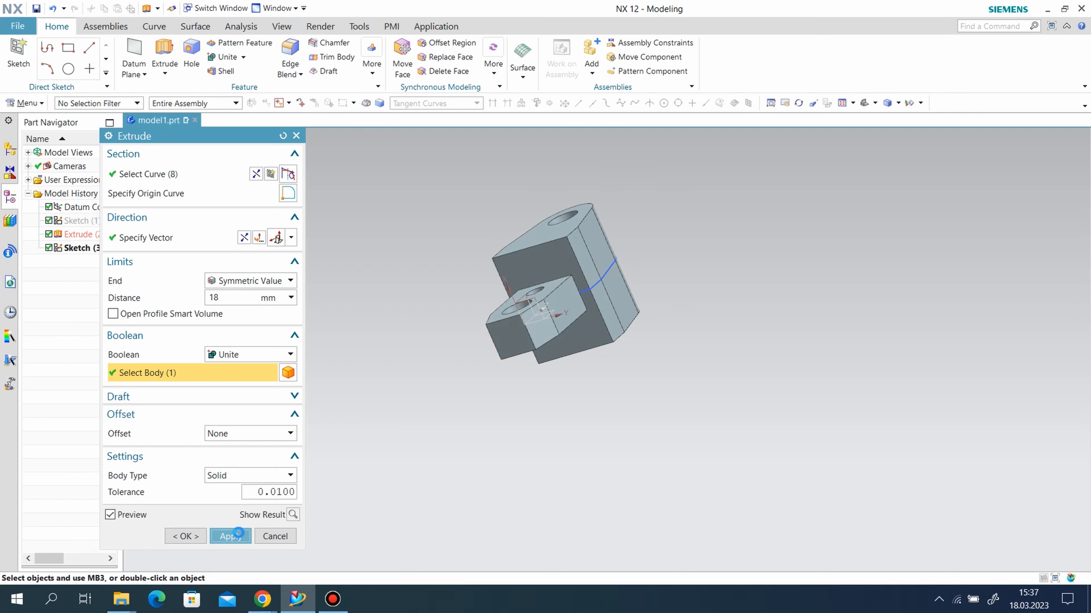
key("Escape")
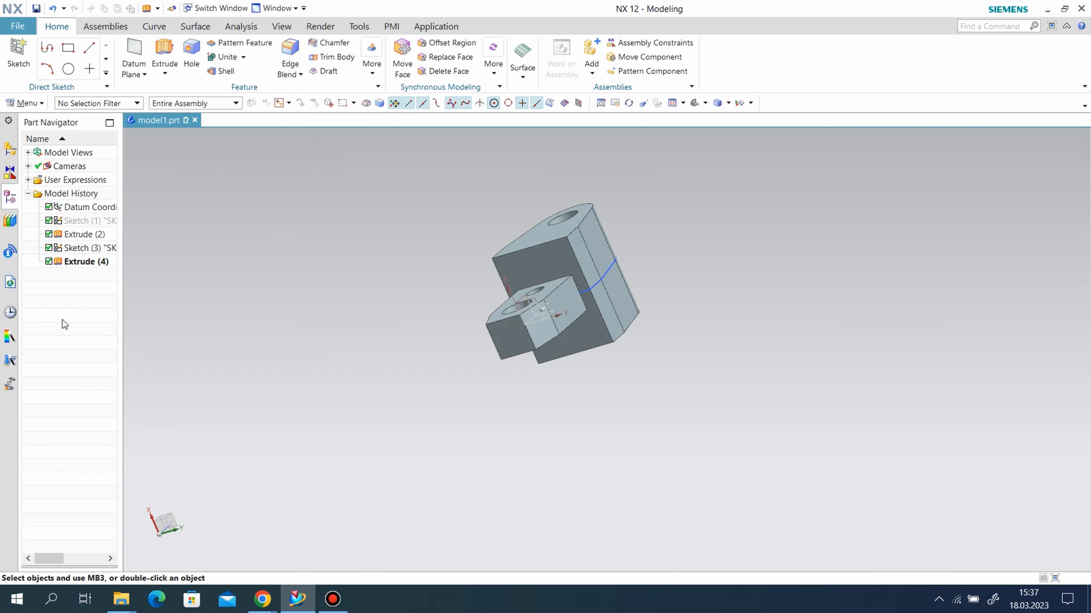
- Edit the plate's extrusion and set its symmetric distance to 3 mm
double_click(78, 234)
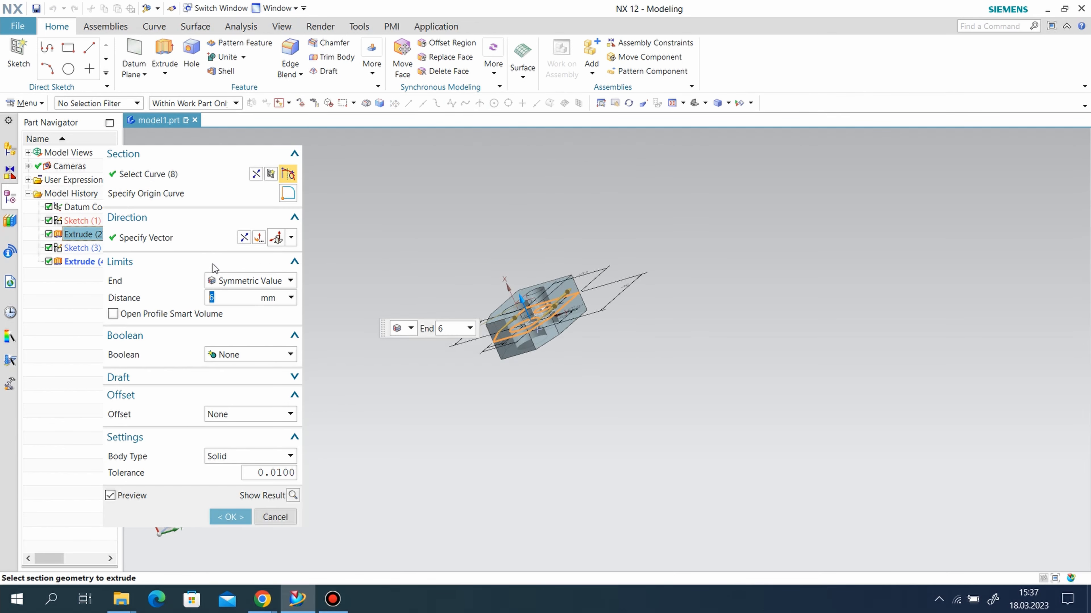
type("3")
key("Return")
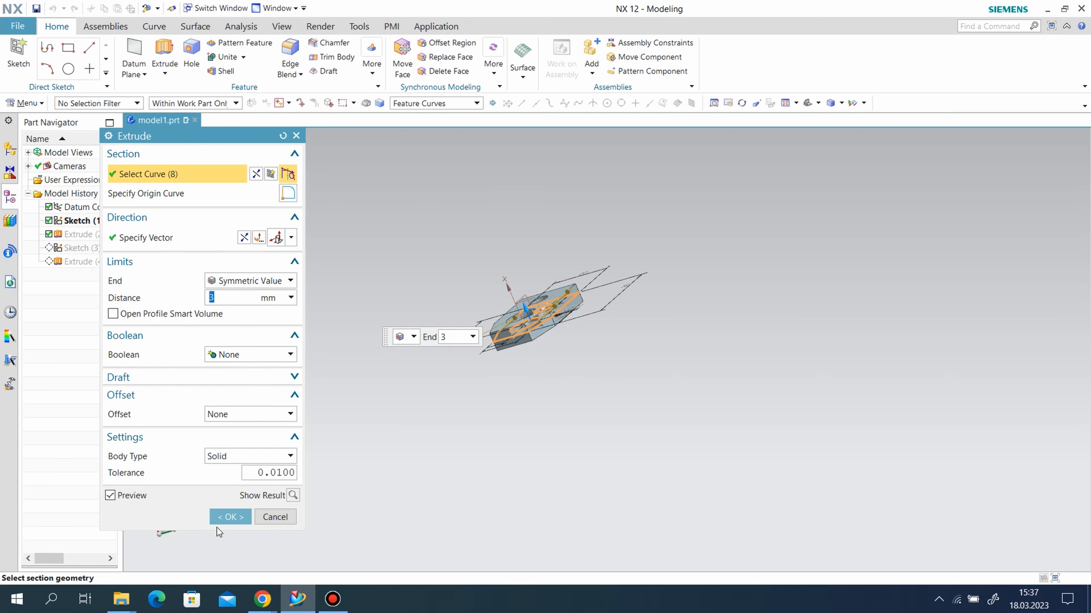
left_click(223, 520)
- Hide the lug profile sketch that runs across the middle of the block
middle_click_drag(579, 414, 504, 340)
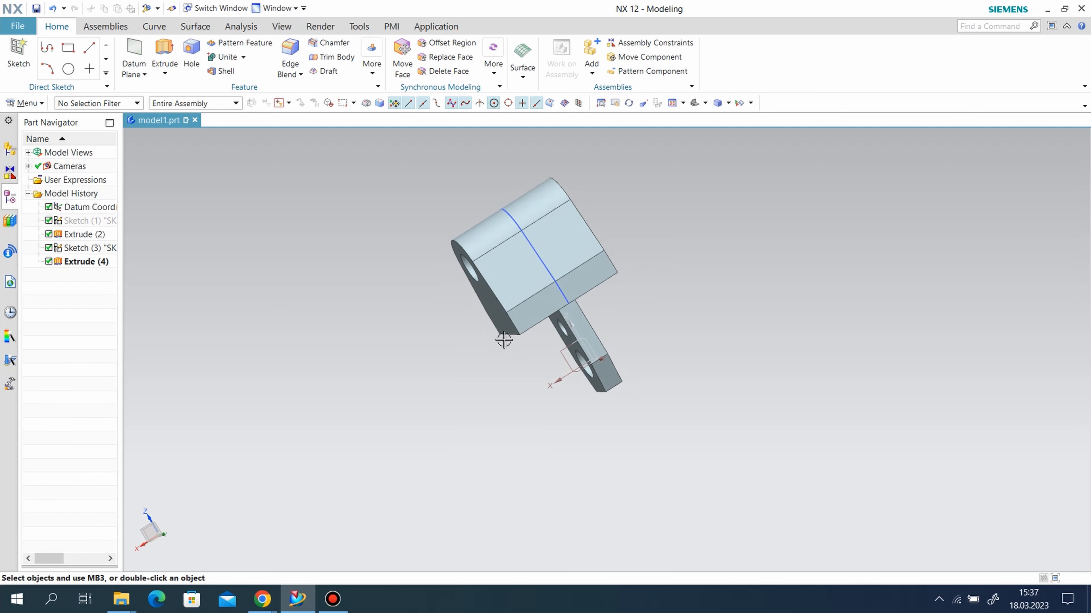
scroll(526, 261, "up", 2)
left_click(526, 261)
right_click(530, 260)
left_click(561, 286)
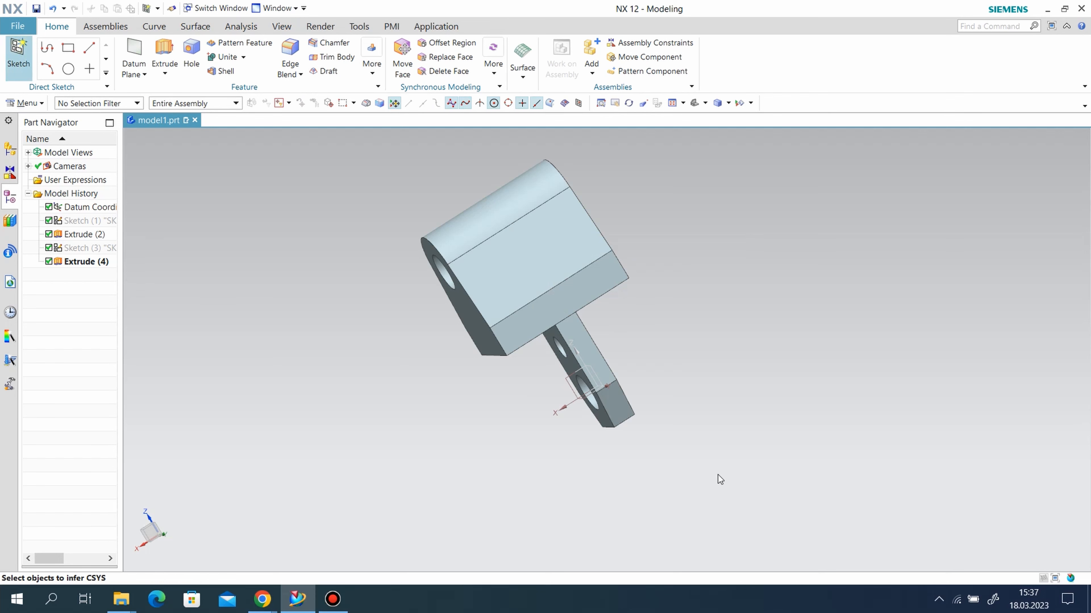
- On the XZ datum plane, sketch a rectangle about 28.5 by 34 mm from above the block down to its shoulder edge
left_click(578, 385)
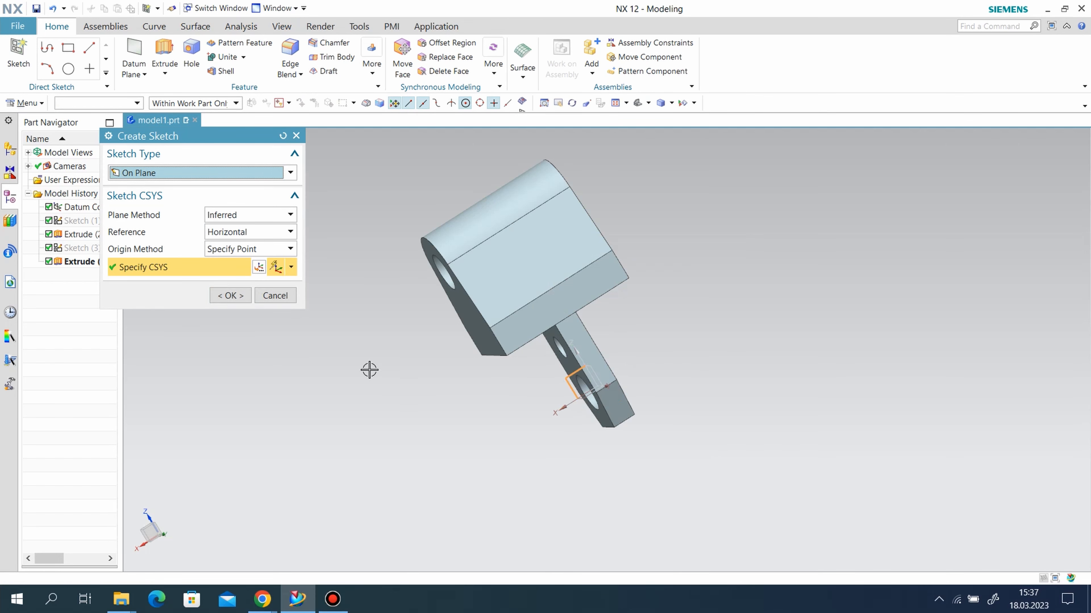
left_click(230, 296)
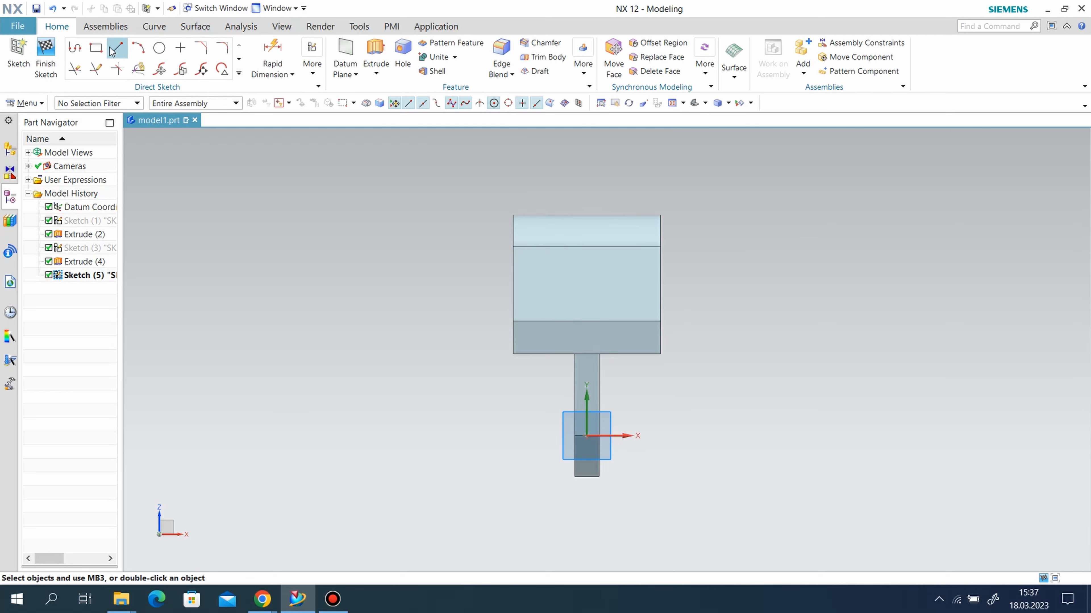
left_click(99, 50)
left_click(526, 183)
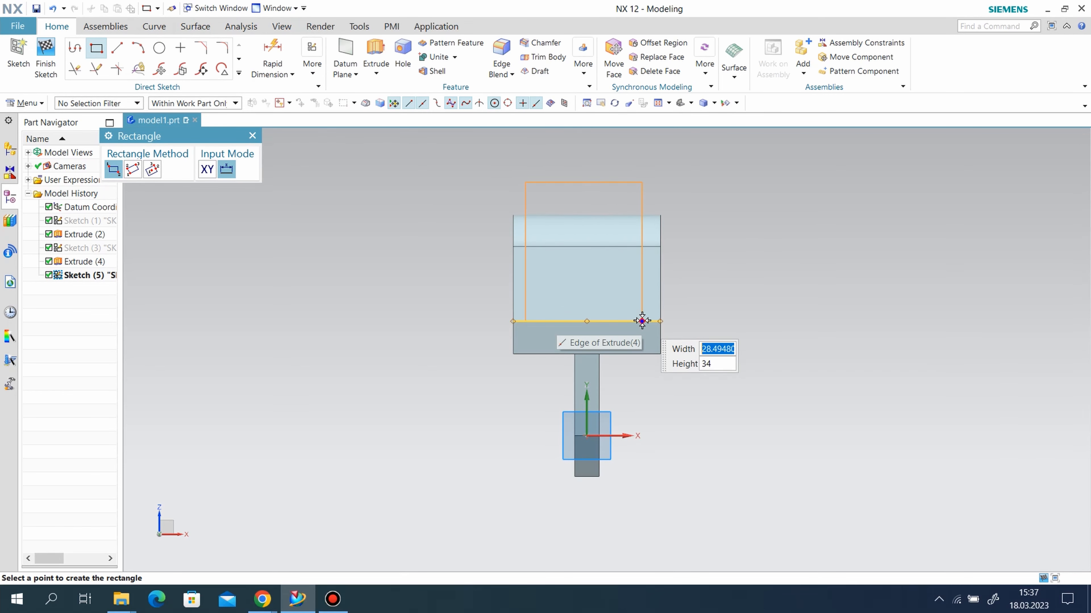
left_click(642, 321)
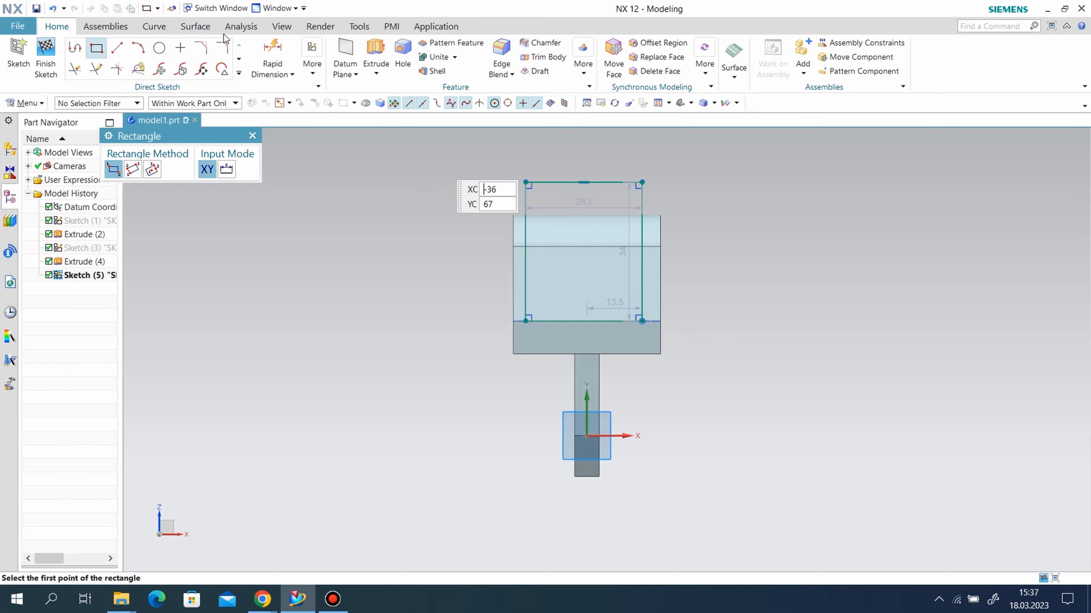
- Dimension the rectangle's right side 7 mm from the block's right edge
key("d")
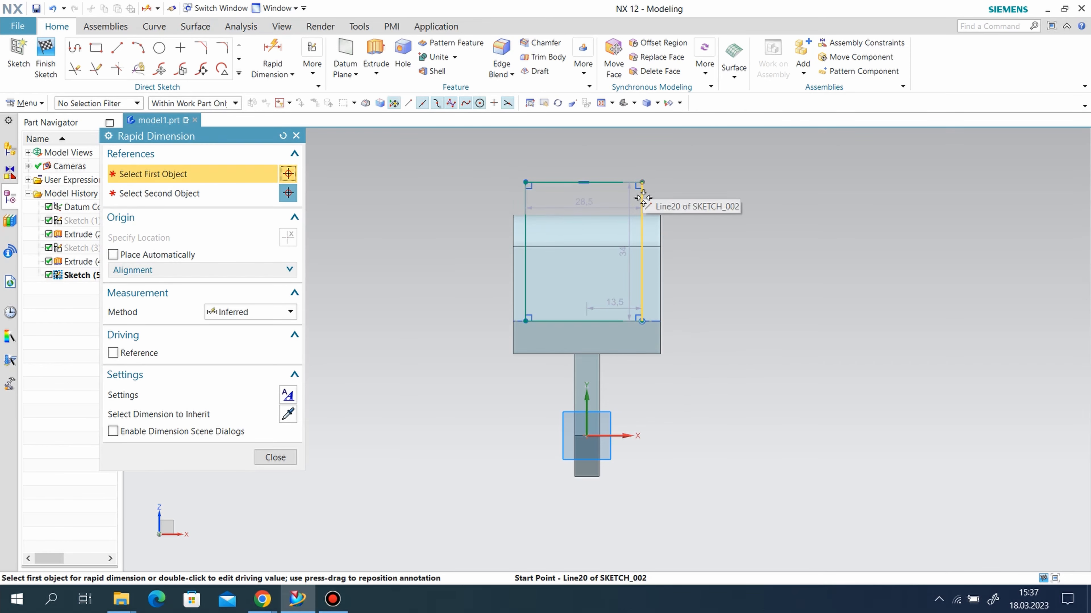
left_click(642, 193)
left_click(664, 305)
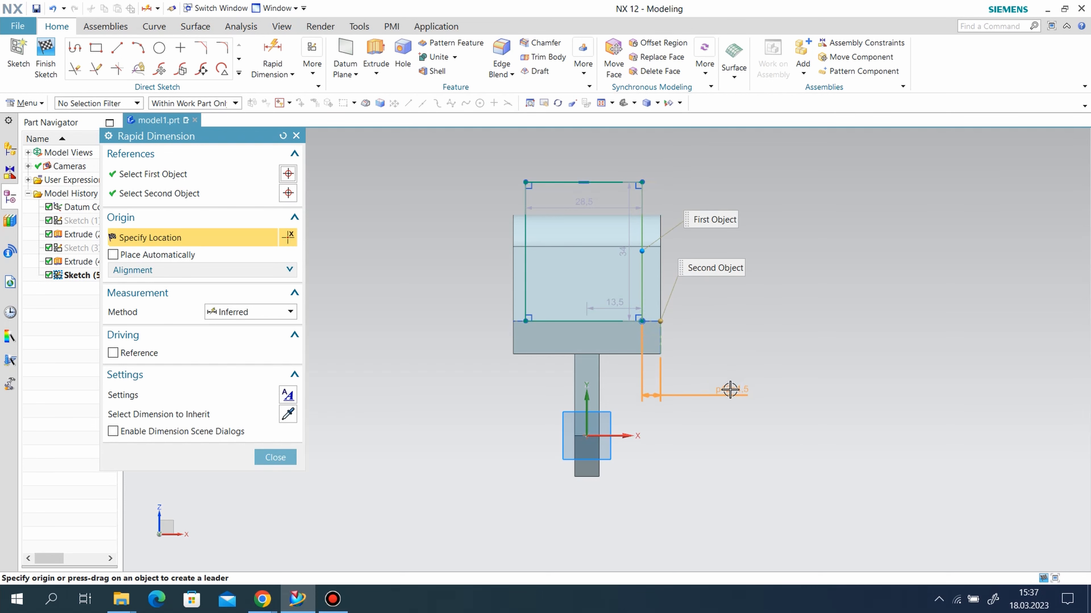
left_click(730, 389)
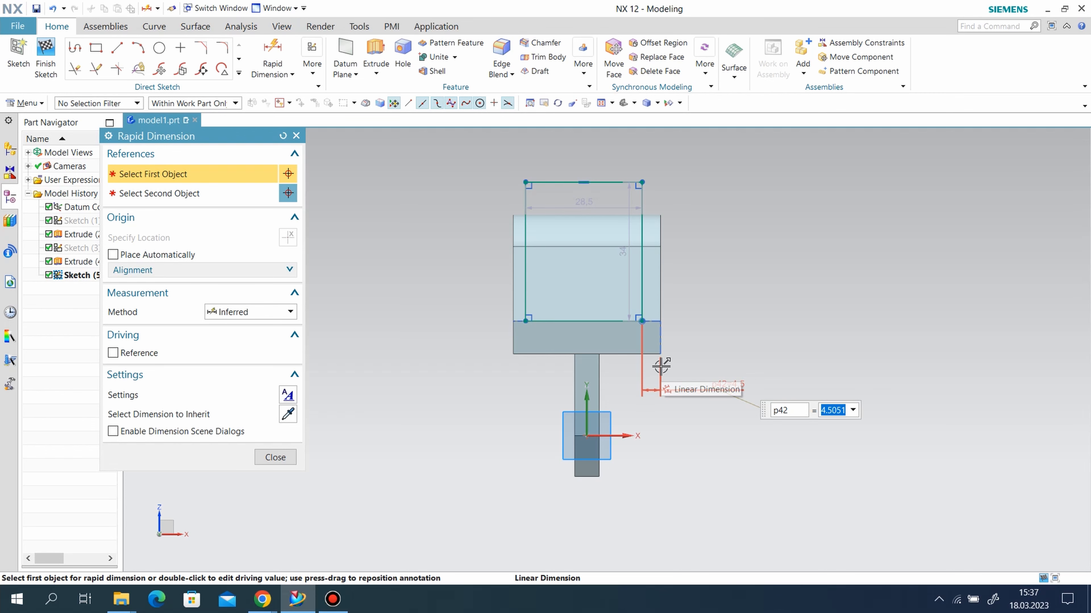
type("7")
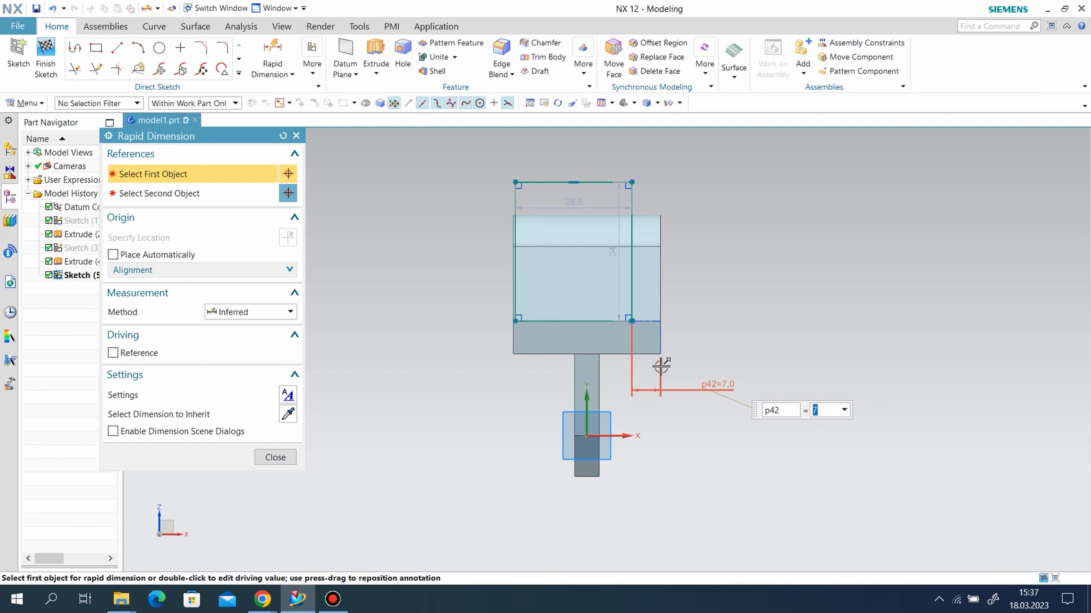
- Dimension the rectangle's left side 7 mm from the block's left edge and finish the sketch
scroll(463, 319, "up", 6)
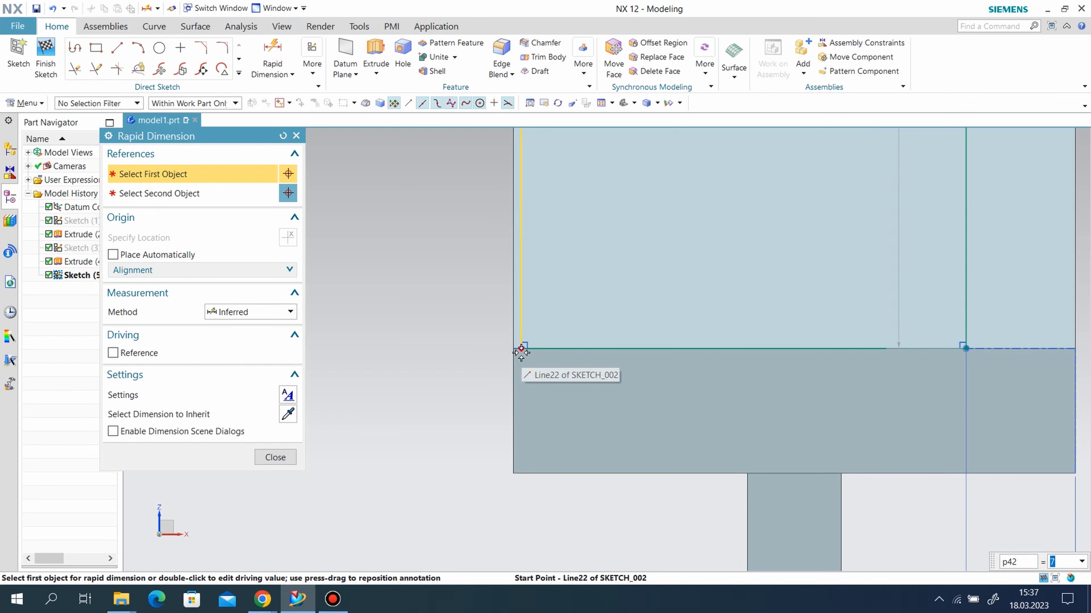
left_click(513, 346)
left_click(514, 400)
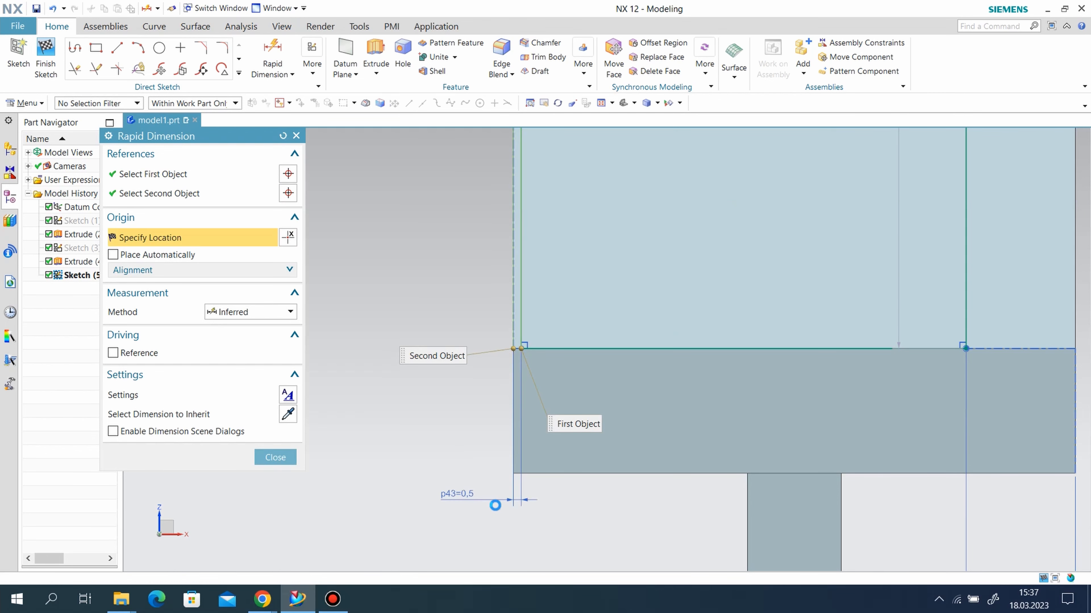
left_click(495, 504)
type("7")
key("Return")
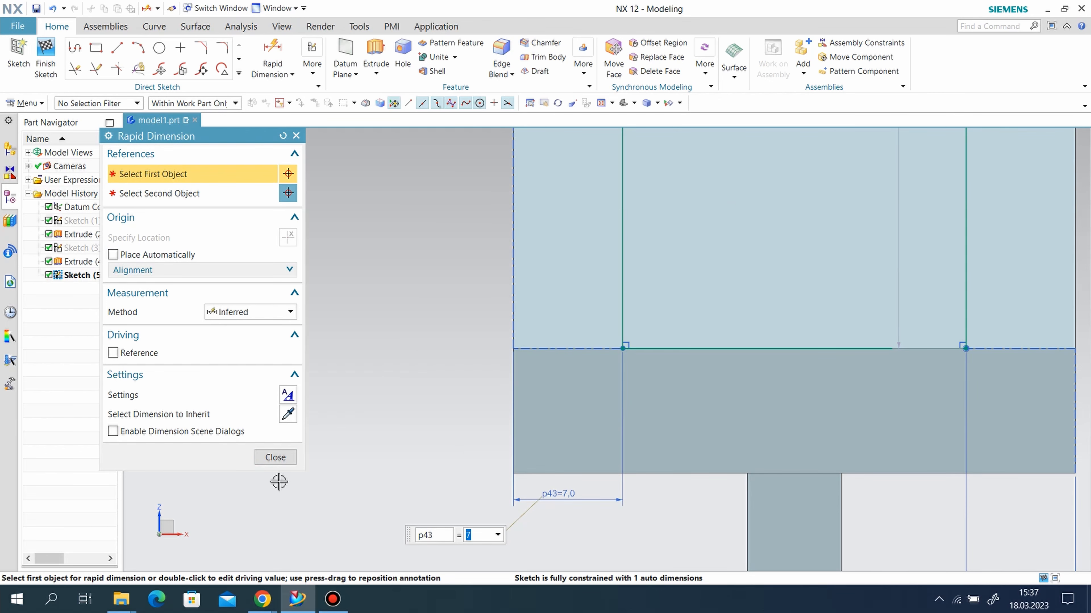
left_click(272, 458)
left_click(45, 65)
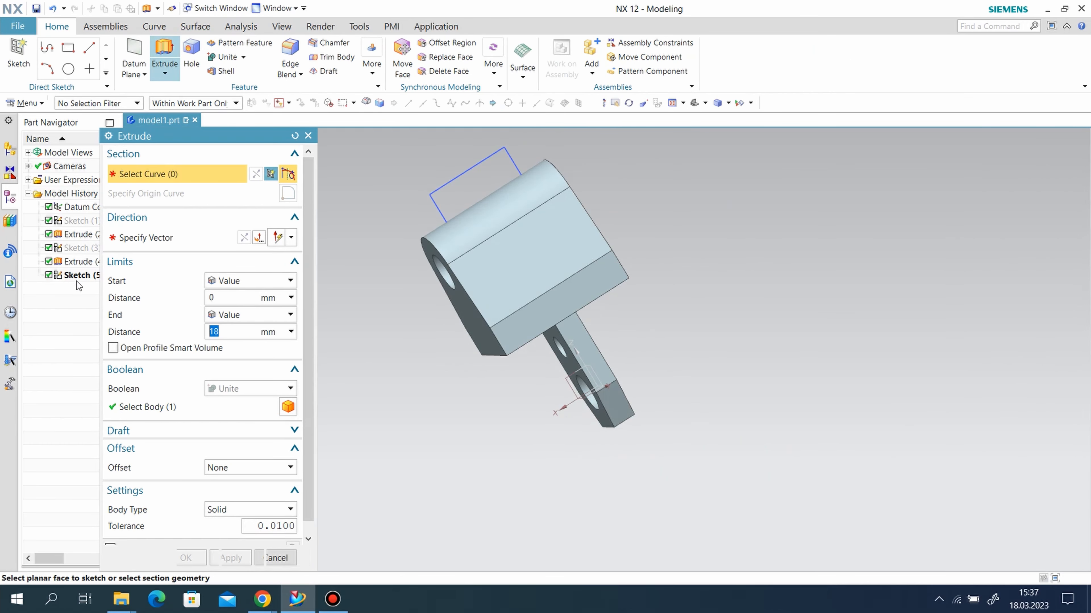
- Extrude the rectangle from -23 to 18 mm as a subtraction through the block to form the fork slot
left_click(246, 389)
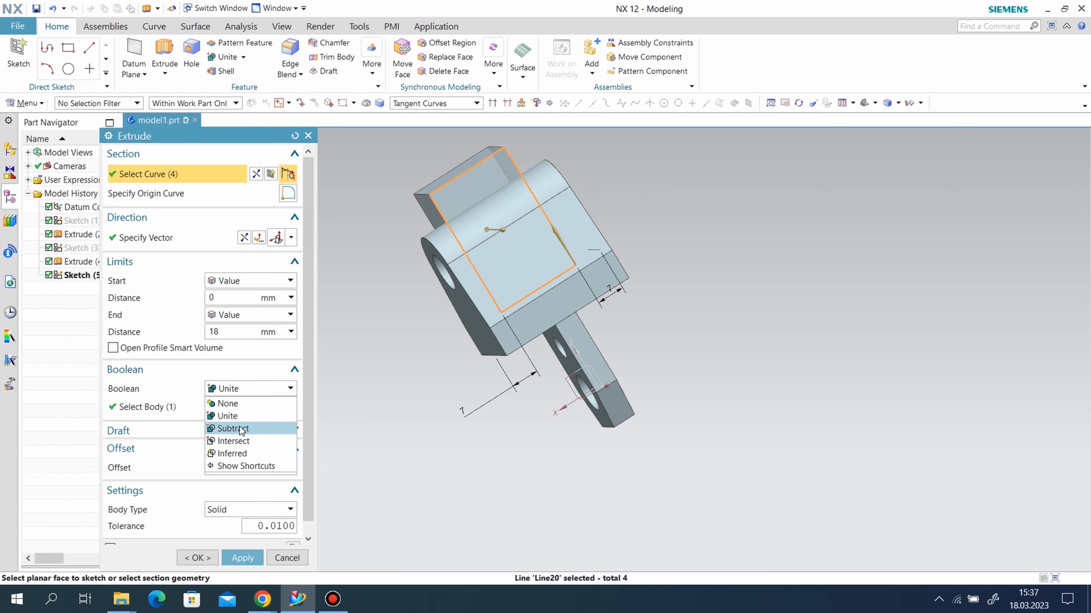
left_click(232, 423)
middle_click_drag(494, 292, 587, 297)
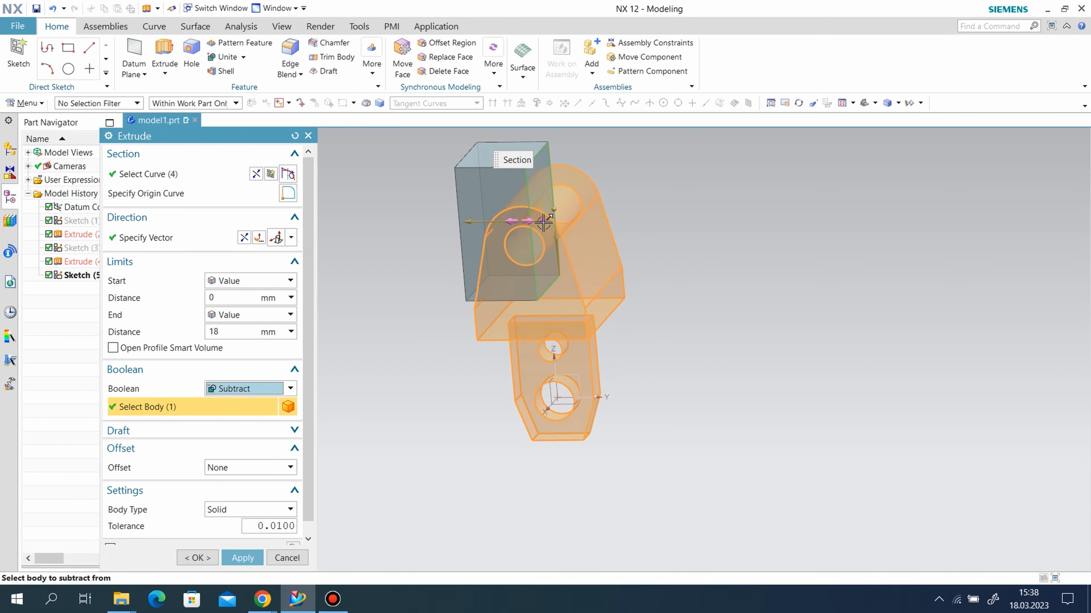
left_click_drag(543, 222, 632, 220)
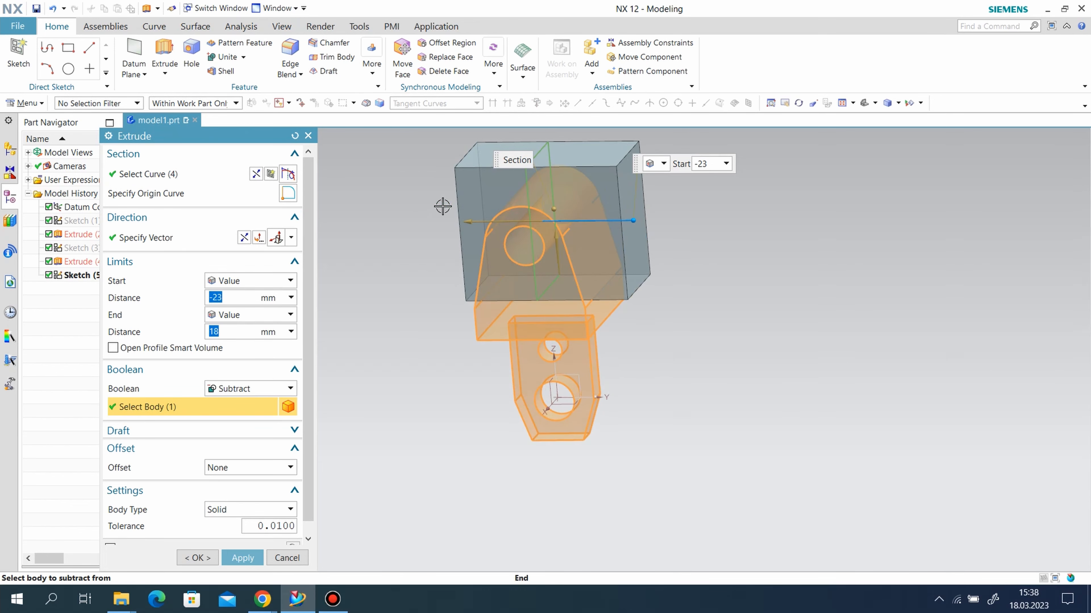
left_click(243, 557)
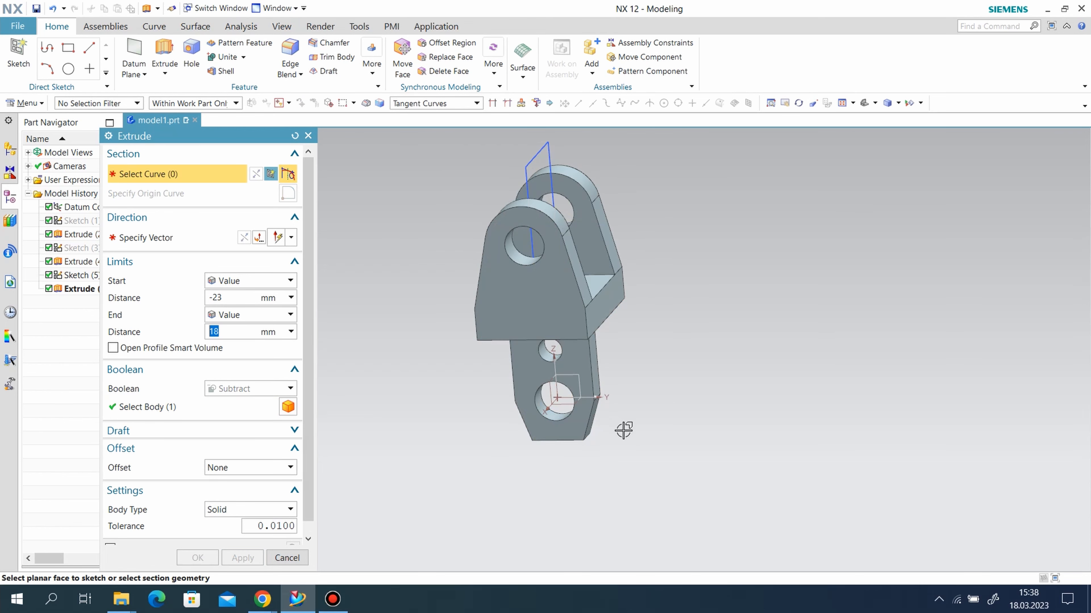
left_click(308, 135)
- Hide the rectangular slot sketch
right_click(541, 151)
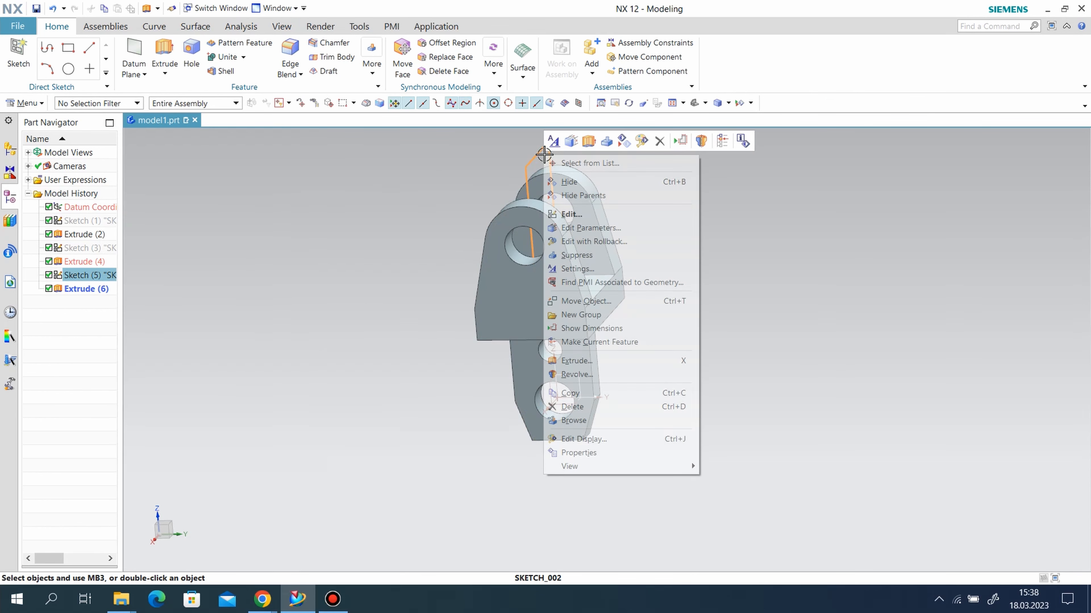
left_click(574, 182)
mouse_move(517, 313)
middle_mouse_down()
mouse_move(562, 361)
mouse_move(622, 292)
mouse_move(618, 269)
mouse_move(557, 249)
mouse_move(515, 217)
mouse_move(454, 246)
middle_mouse_up()
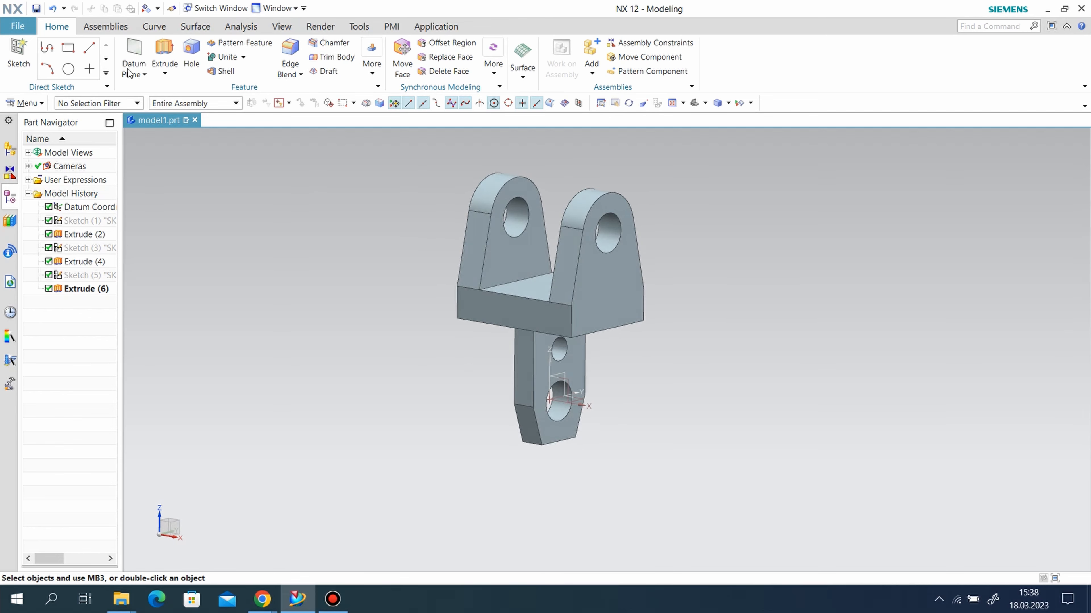
- Measure the lower plate's thickness between its two opposite faces
left_click(244, 28)
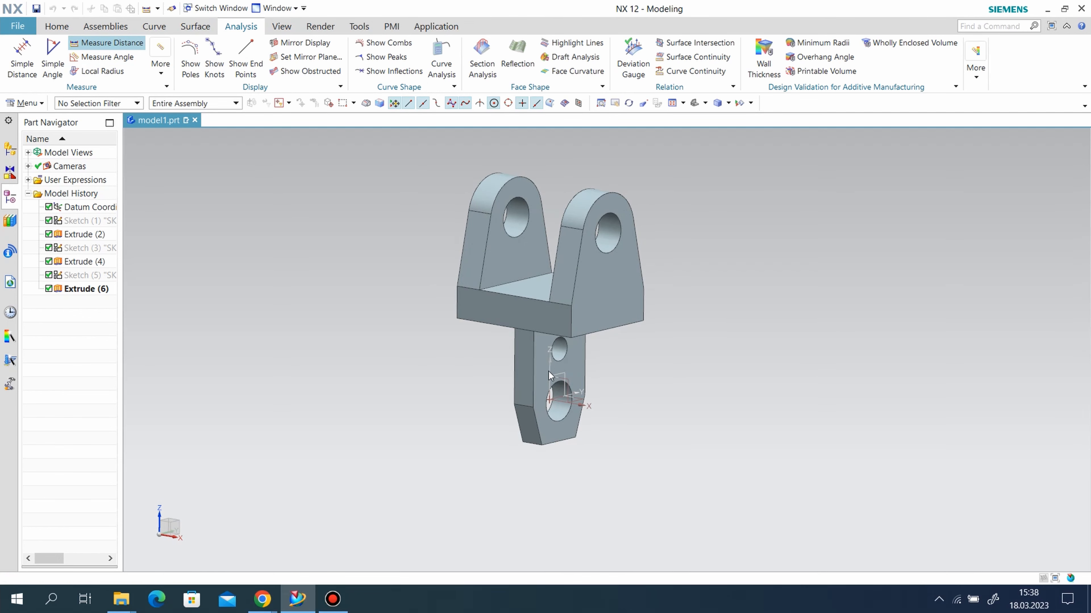
left_click(533, 374)
middle_click_drag(503, 380, 575, 374)
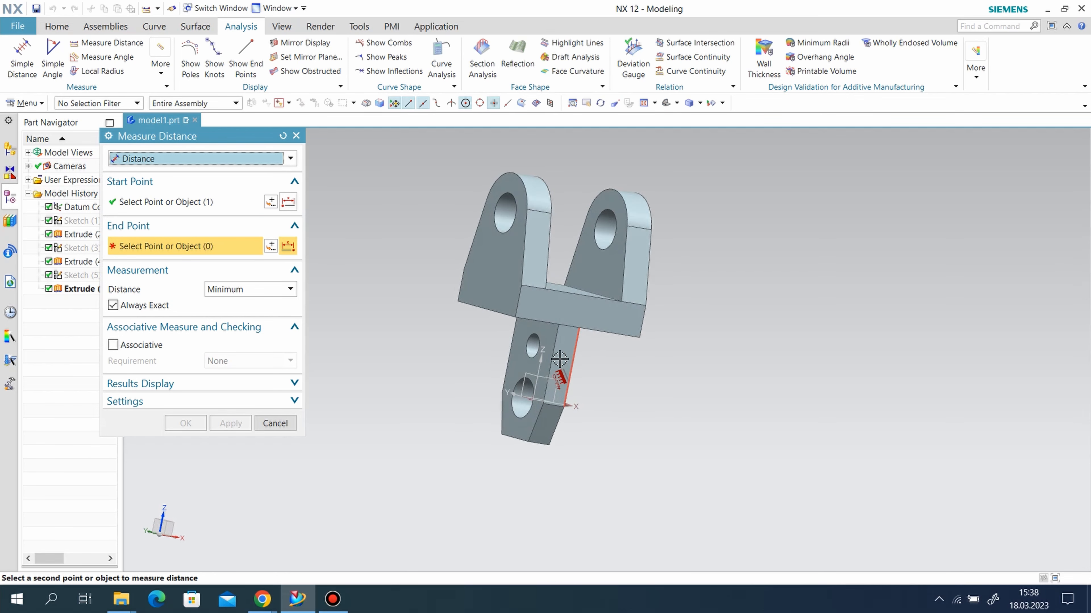
left_click(534, 378)
middle_click_drag(701, 357, 412, 257)
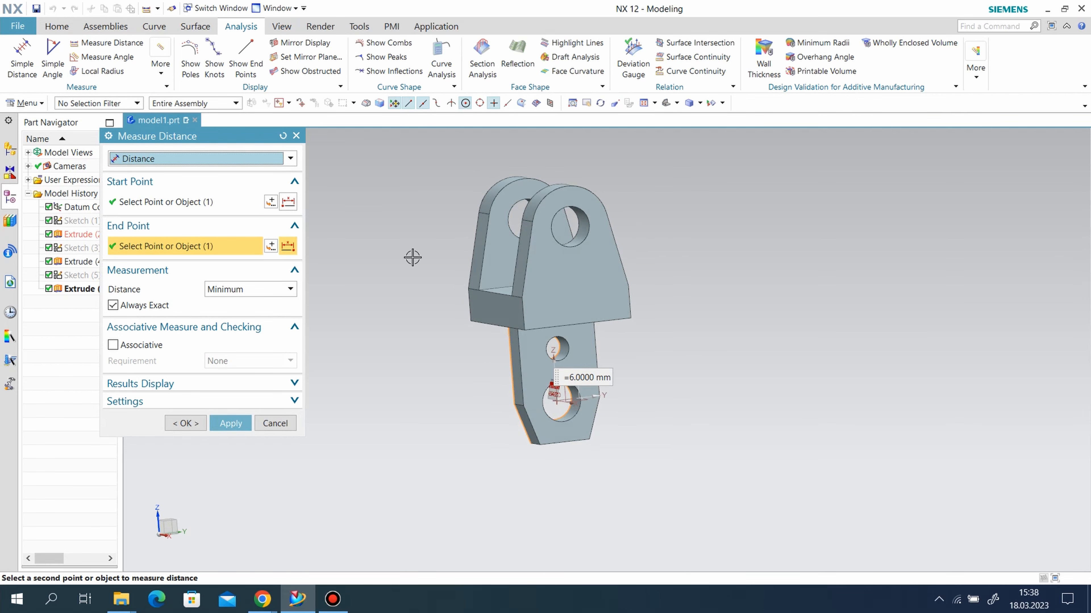
- Close the distance measurement and hide the datum coordinate system at the plate's large hole
left_click(296, 136)
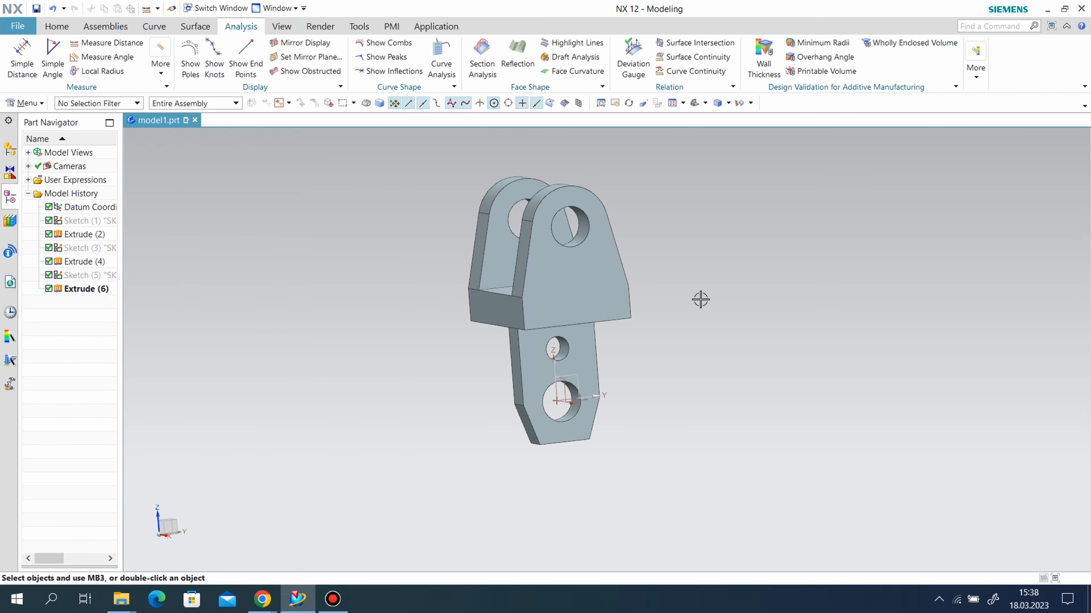
middle_click_drag(669, 326, 612, 335)
right_click(553, 381)
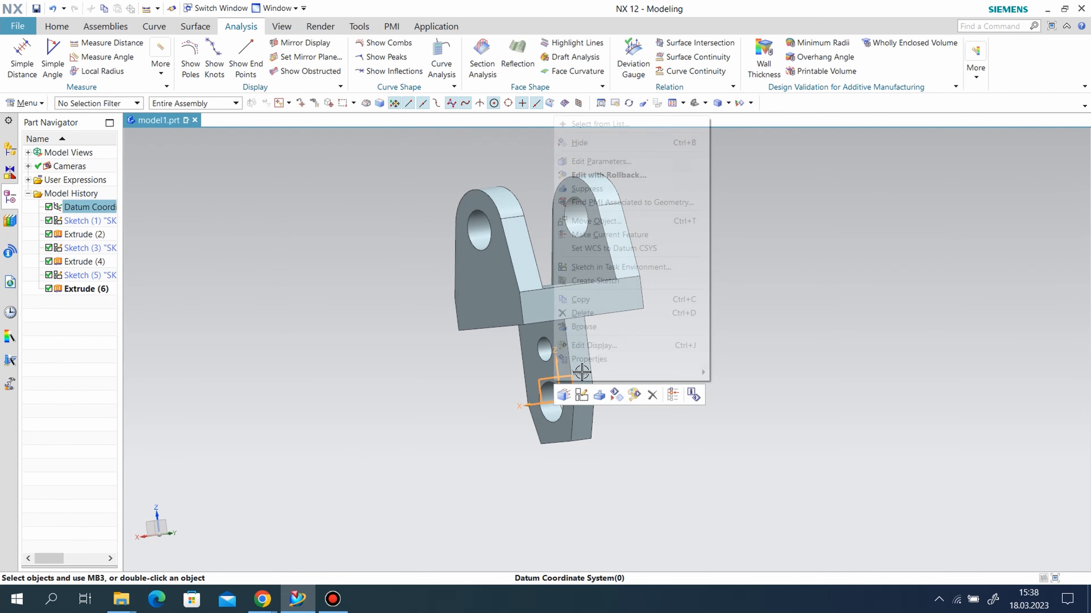
left_click(573, 143)
- Edit the object display of the whole bracket body and set its color to Strong Coral (ID 120)
left_click(24, 102)
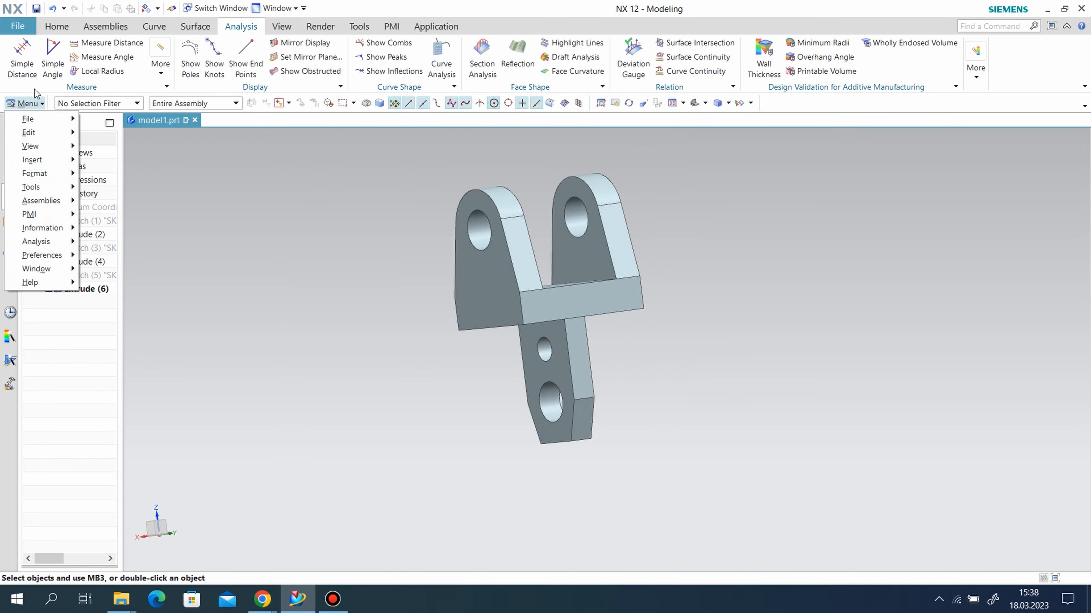
mouse_move(28, 132)
left_click(122, 283)
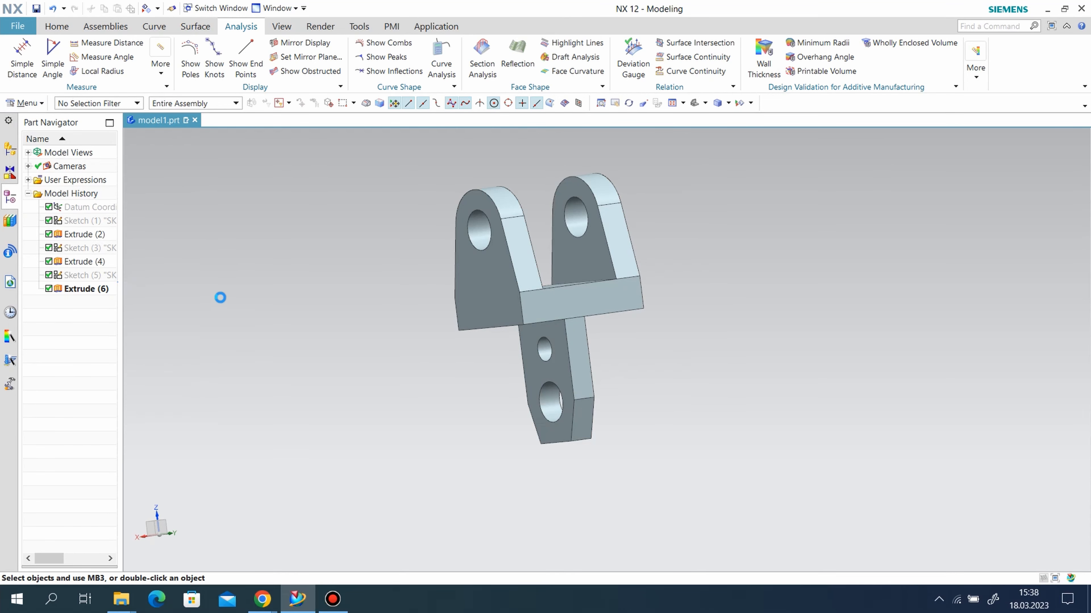
left_click(540, 333)
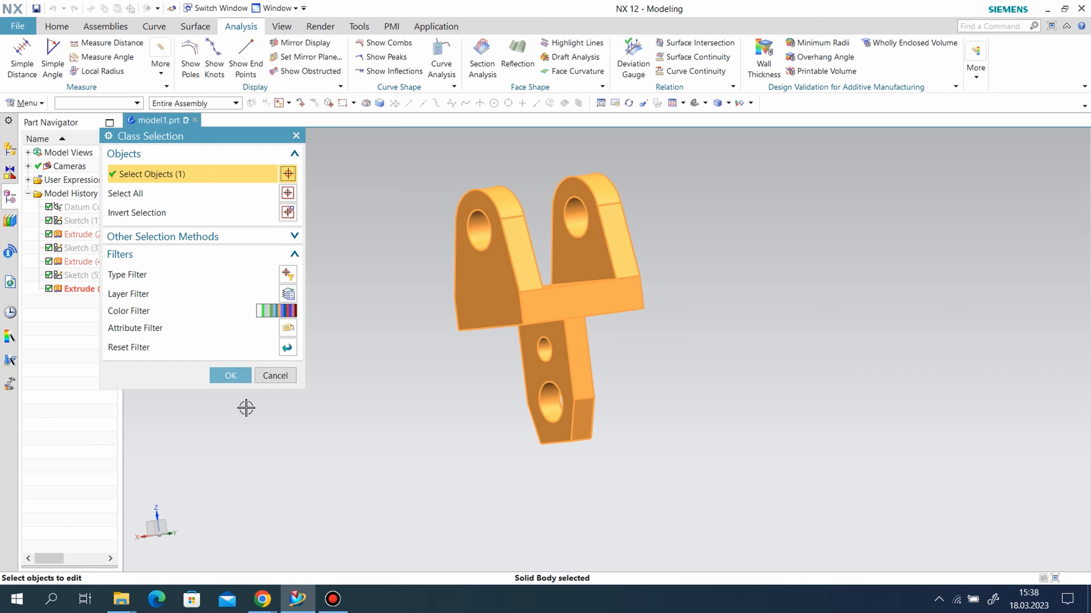
left_click(230, 376)
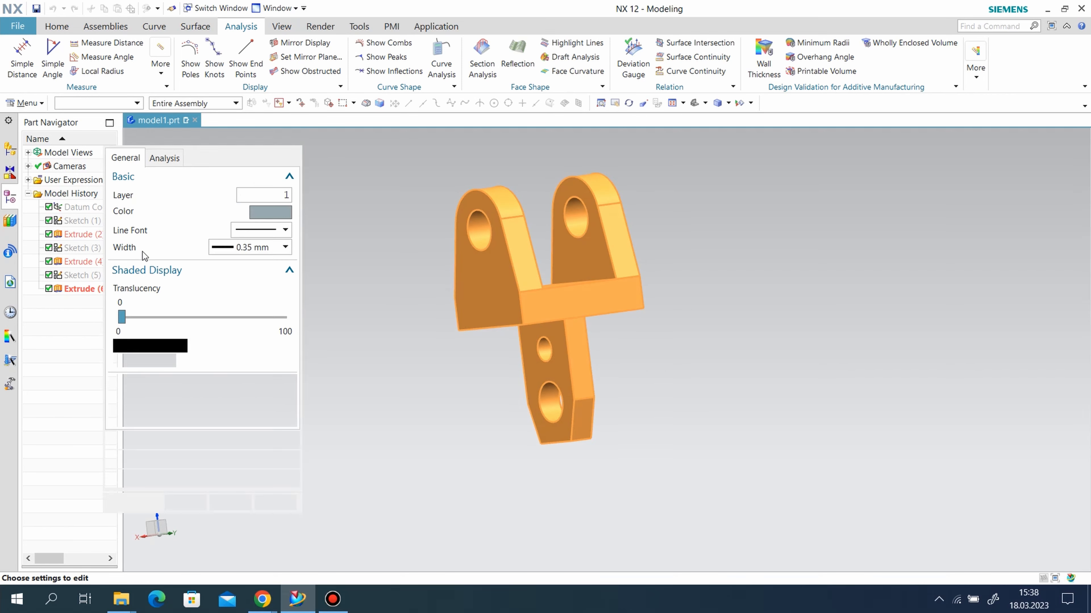
left_click(265, 213)
left_click(157, 191)
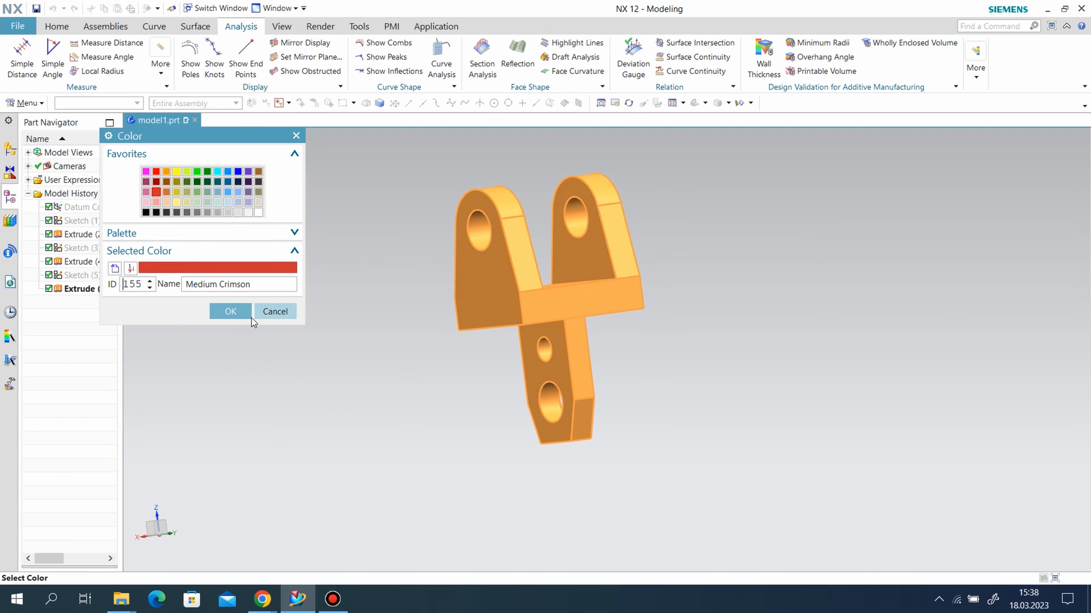
left_click(168, 192)
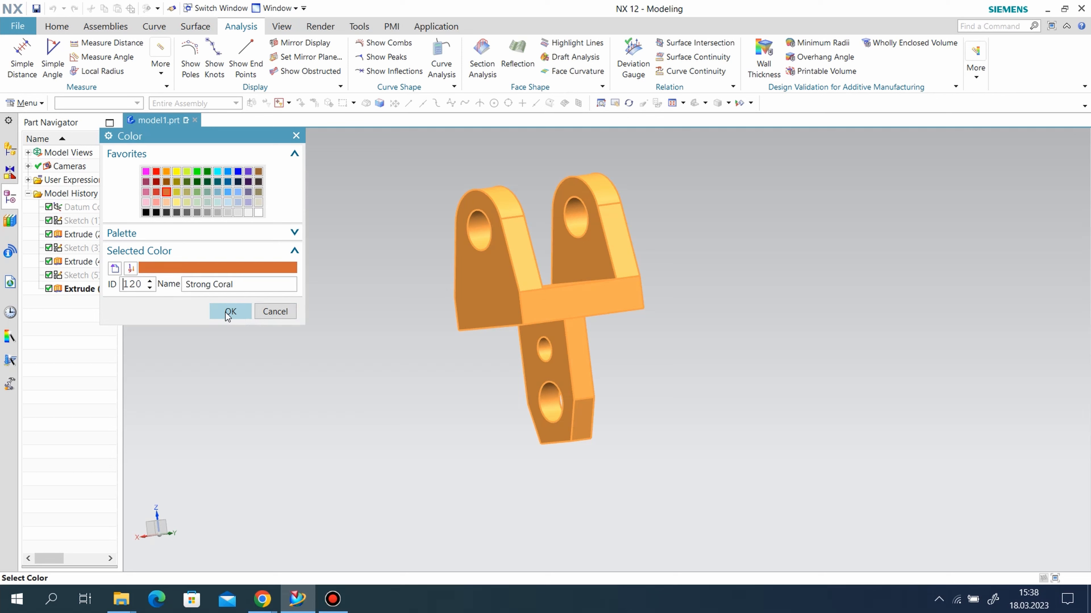
left_click(156, 181)
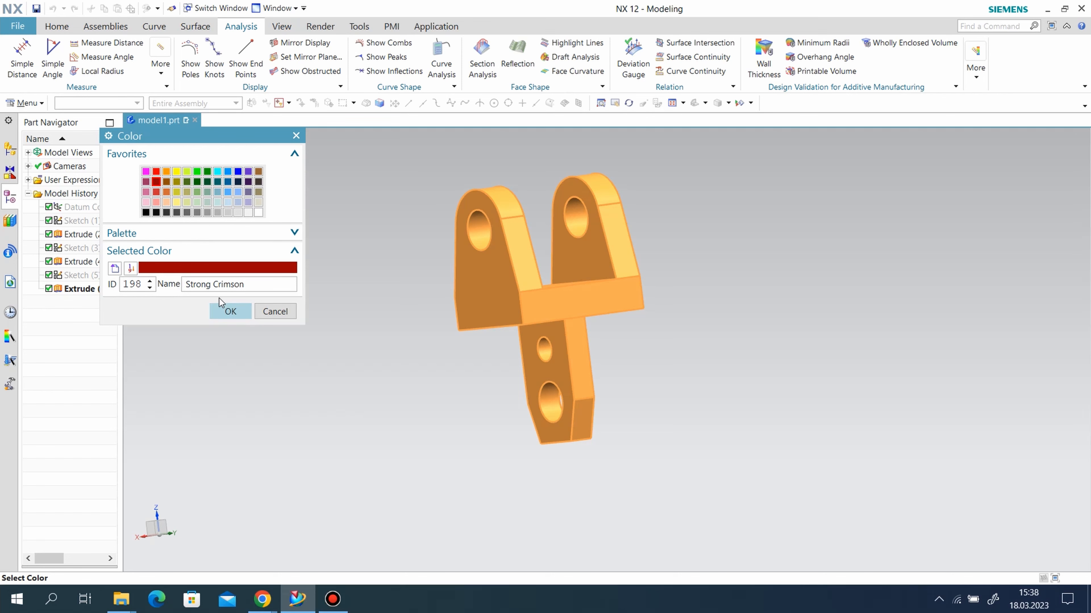
left_click(165, 191)
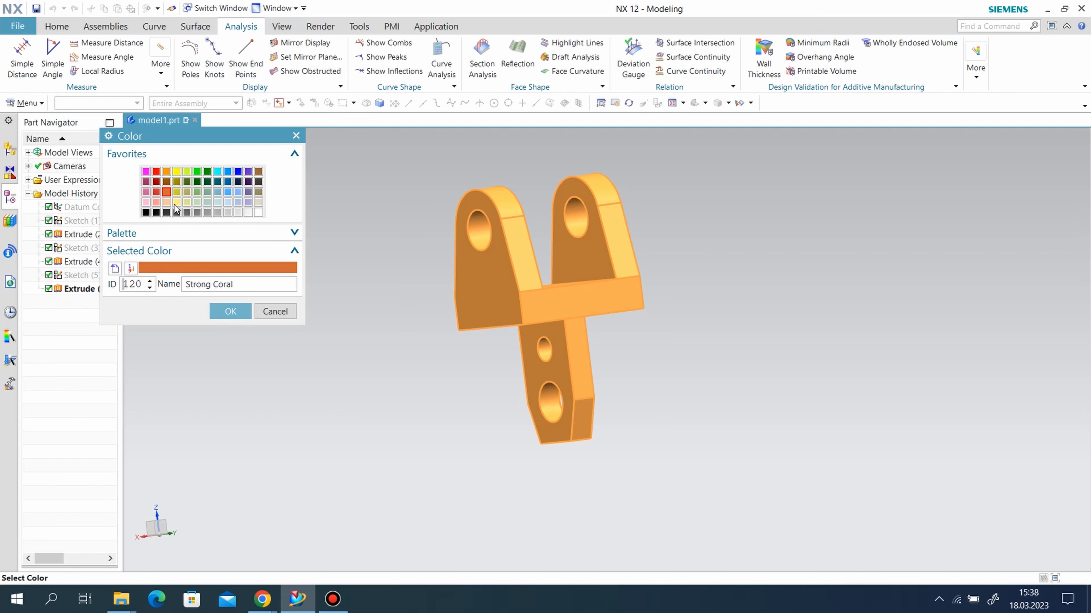
left_click(230, 315)
left_click(193, 500)
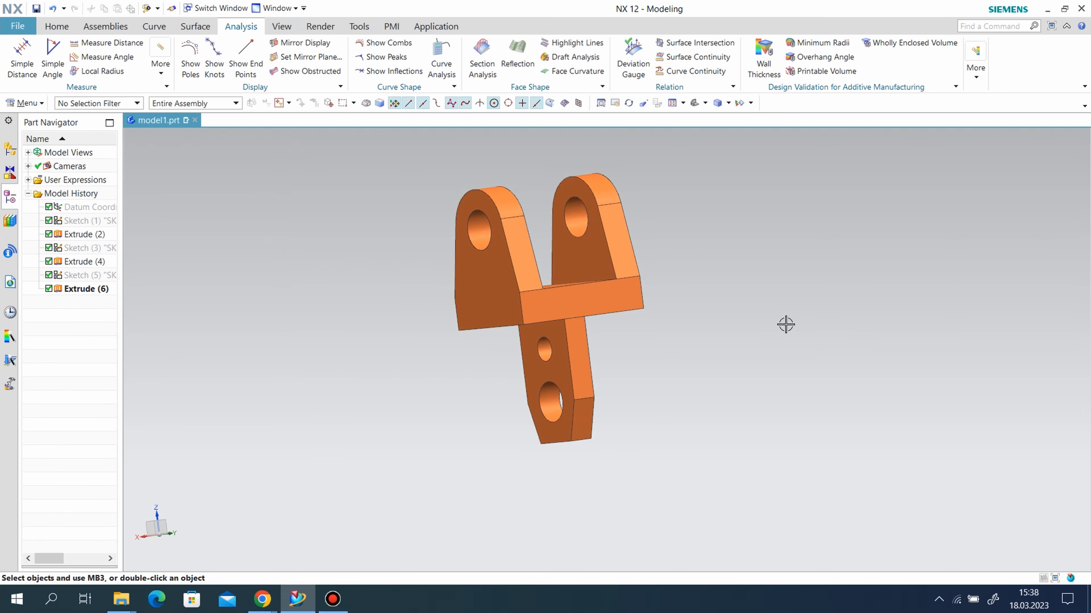
mouse_move(800, 333)
middle_mouse_down()
mouse_move(640, 338)
mouse_move(567, 276)
mouse_move(482, 240)
mouse_move(796, 358)
mouse_move(808, 329)
middle_mouse_up()
middle_click_drag(887, 389, 568, 352)
middle_click_drag(662, 367, 662, 273)
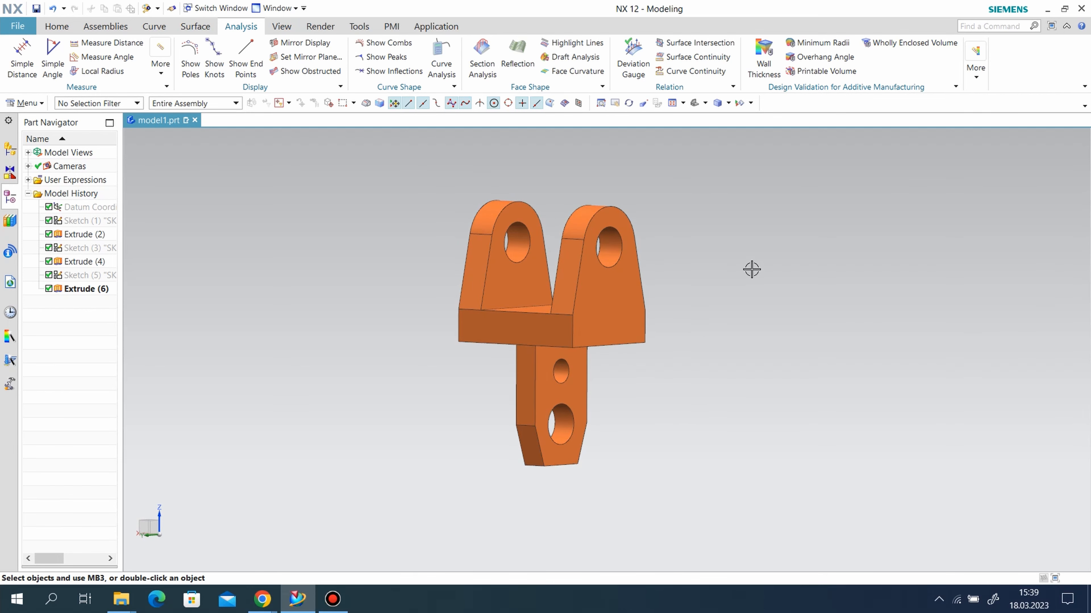